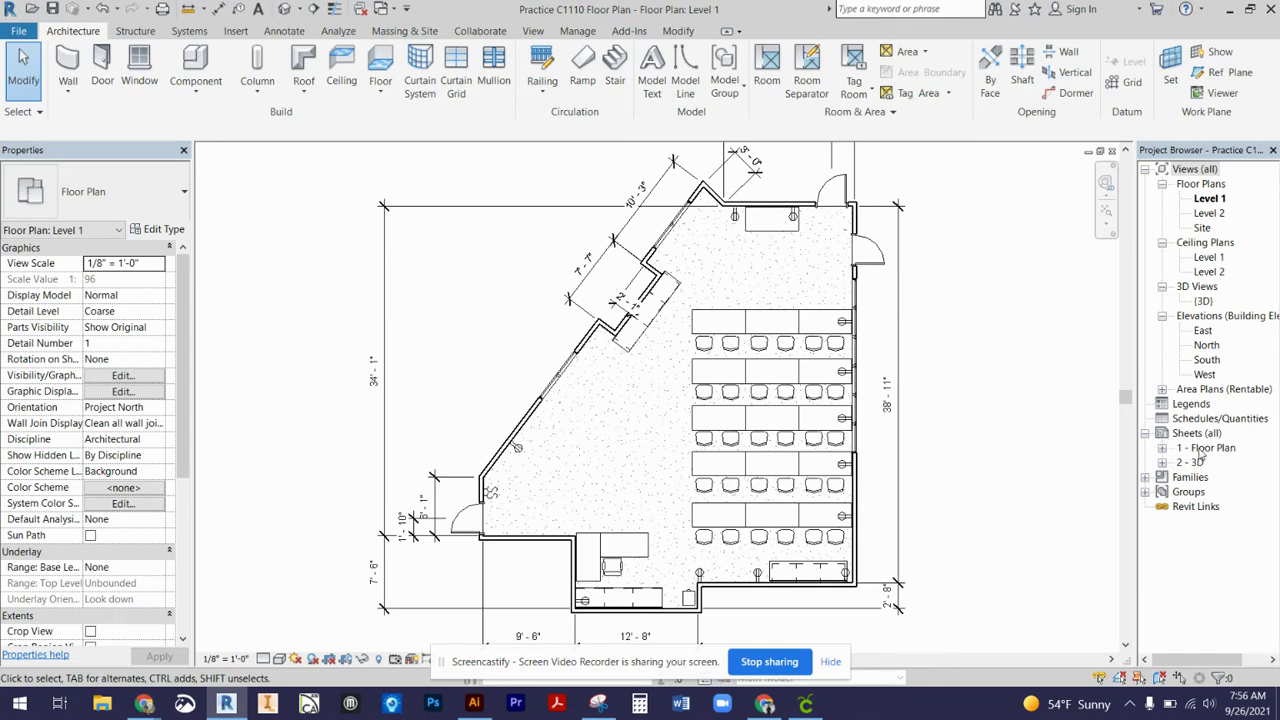
Compare the 1 - Floor Plan and 2 - 3D sheets, then minimize the sheet window
double_click(1204, 449)
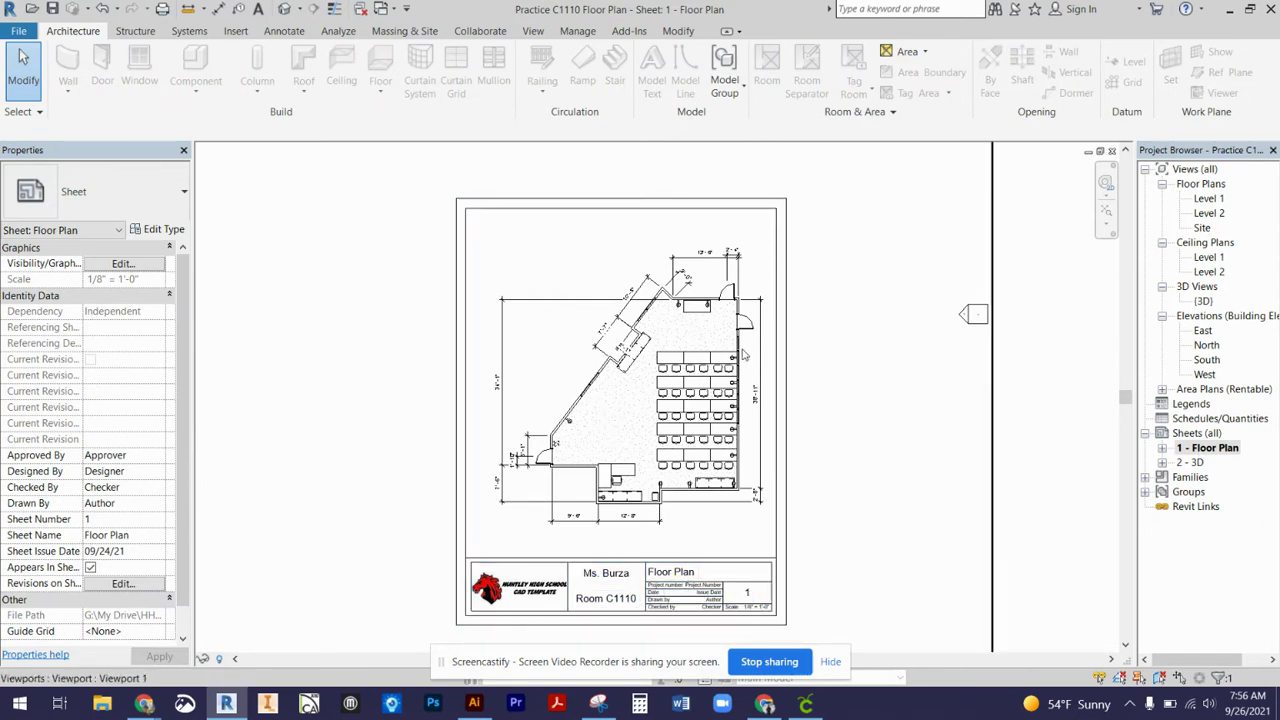
double_click(1195, 463)
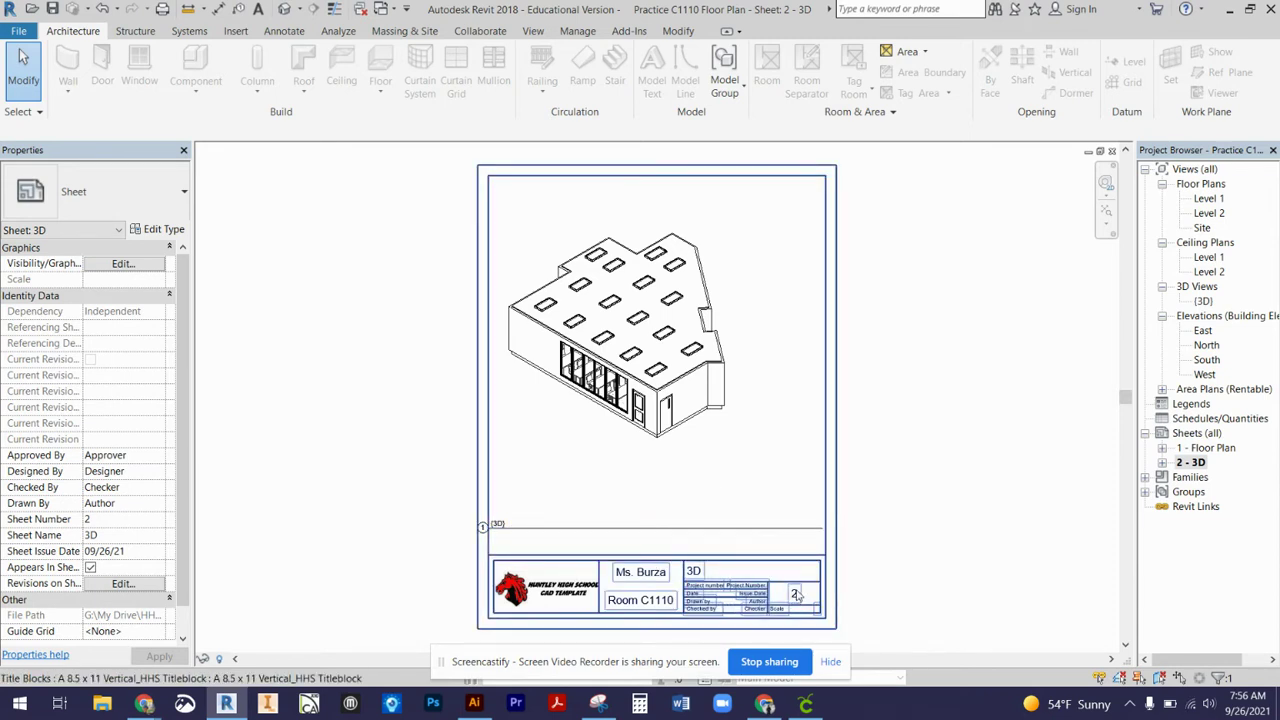
double_click(1230, 449)
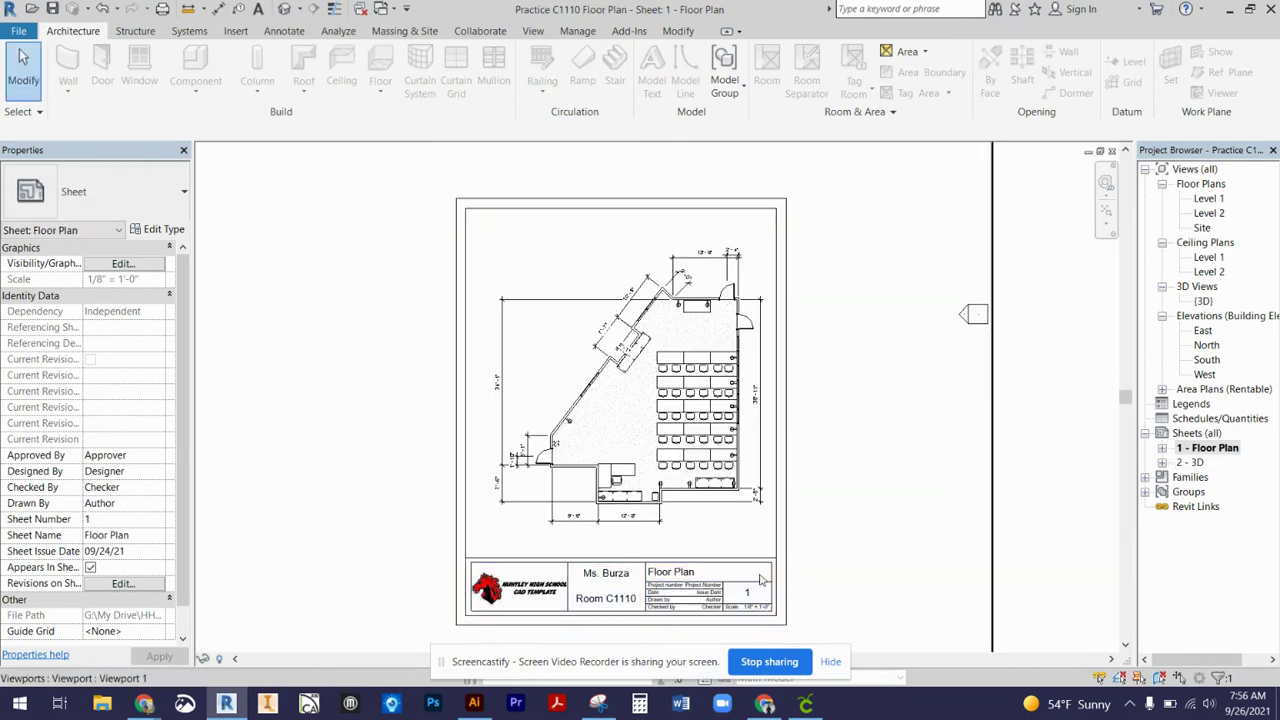
double_click(1190, 463)
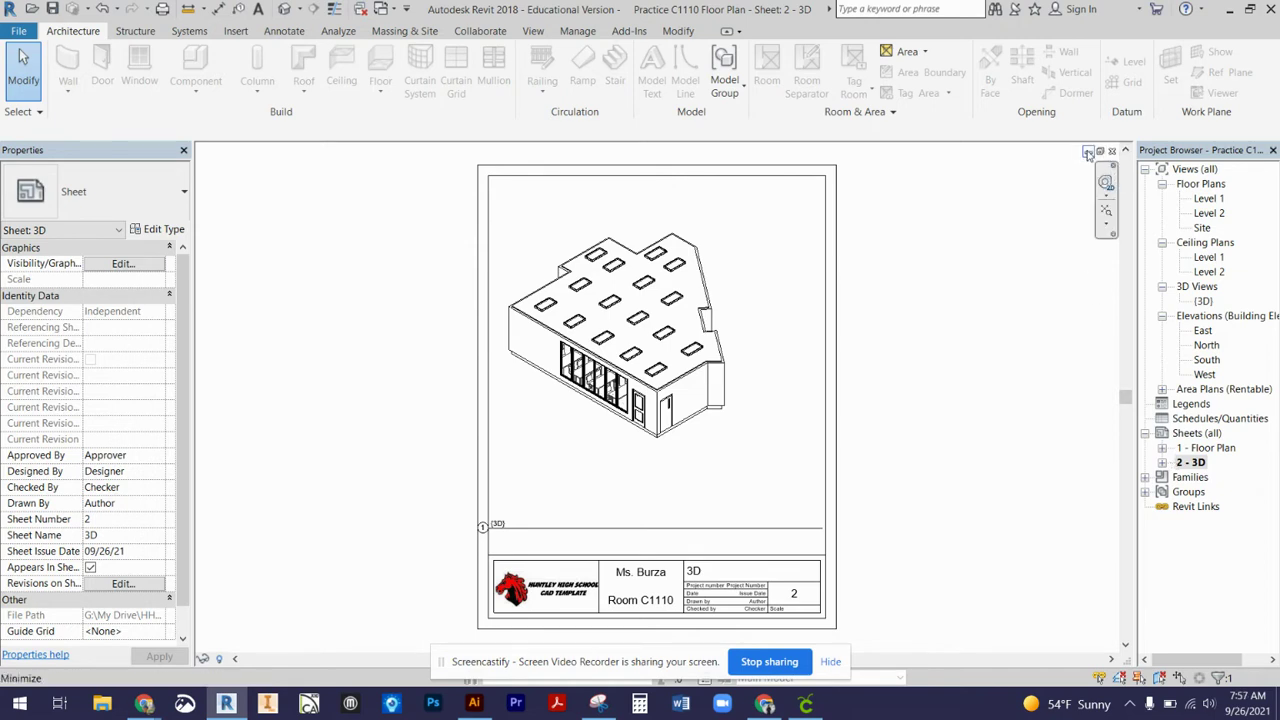
left_click(1088, 153)
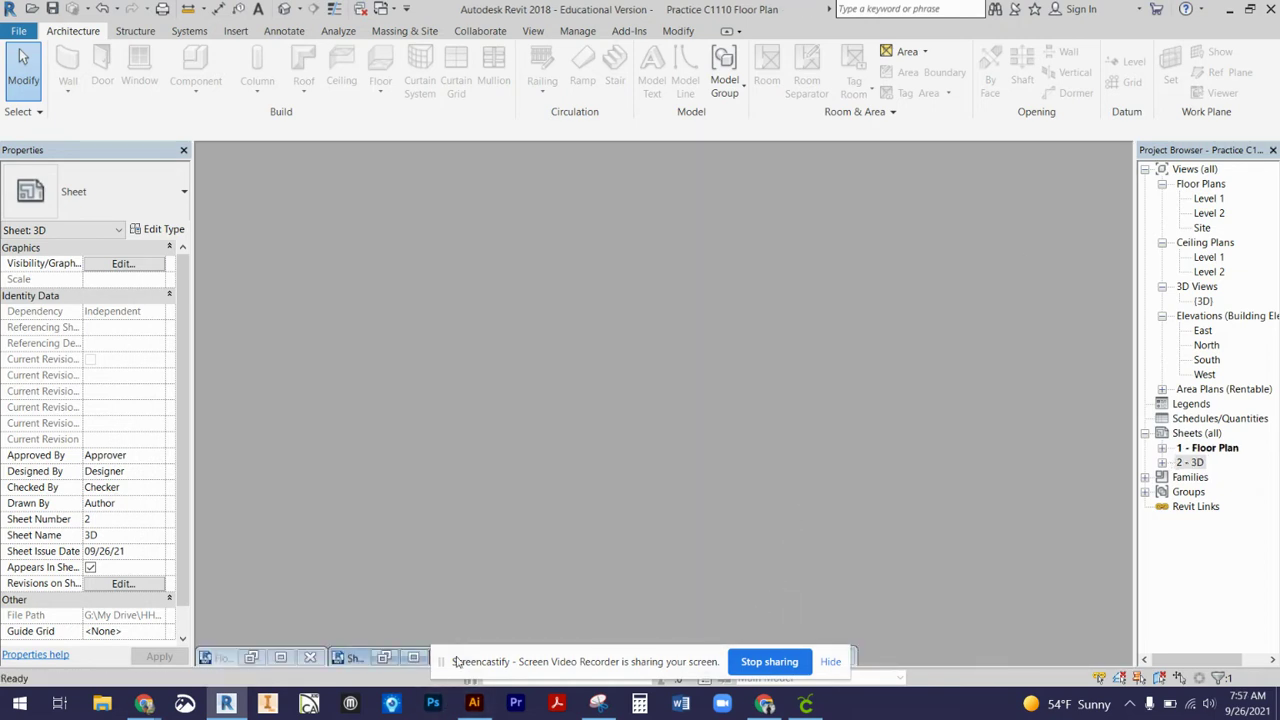
Restore the Demo Video Example project and delete its empty A101 - Unnamed sheet
left_click_drag(457, 662, 863, 664)
left_click(649, 657)
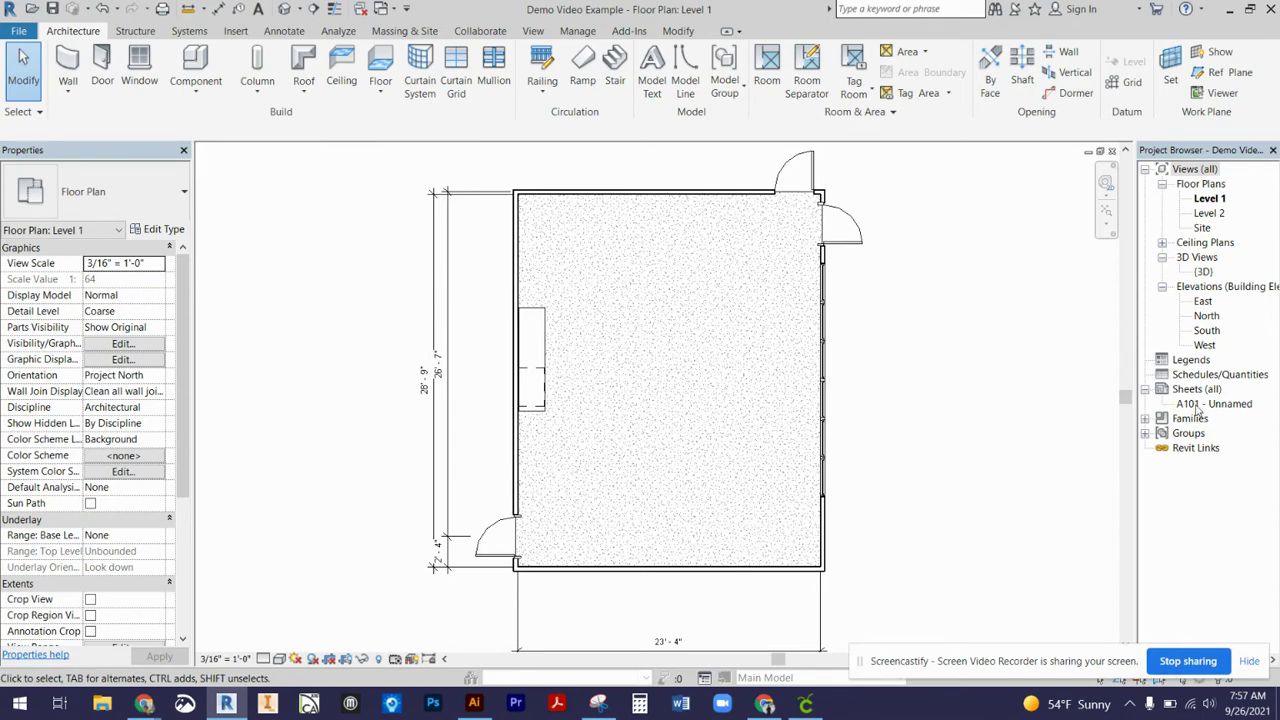
right_click(1200, 405)
left_click(1100, 552)
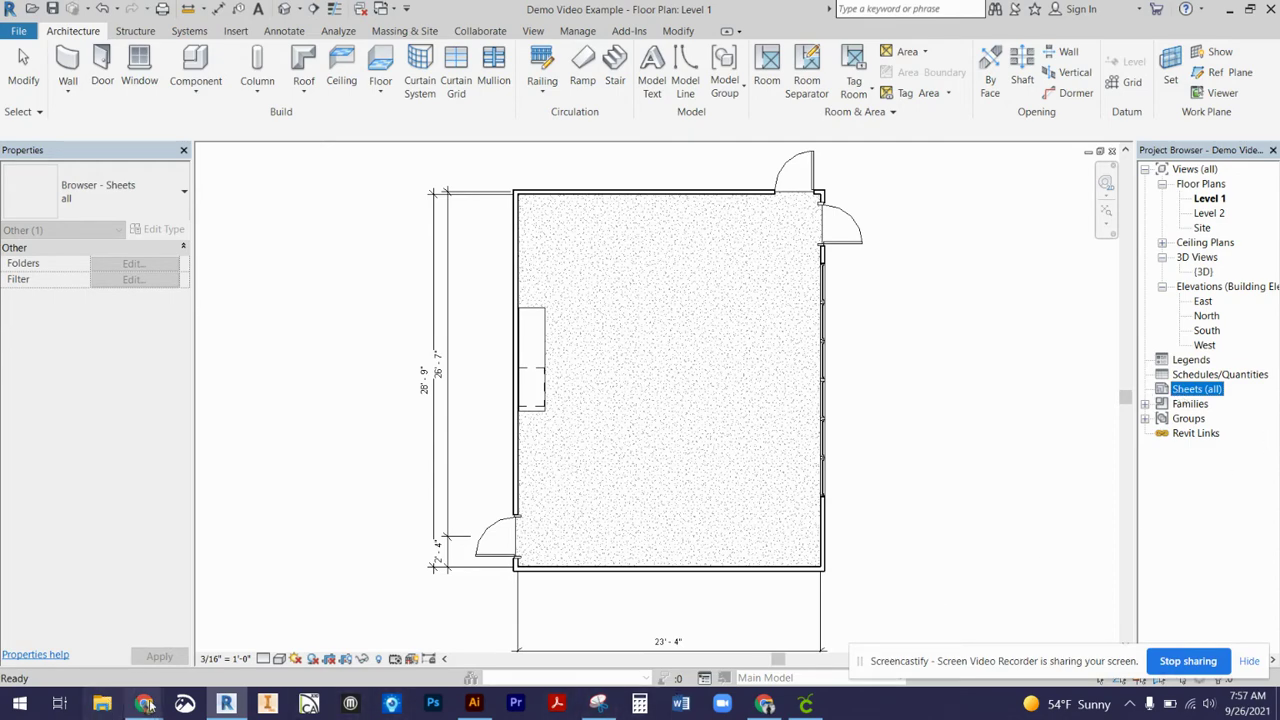
Follow the HHS Titleblock link in cell B43 of the CAD Monthly Preview spreadsheet
mouse_move(144, 703)
left_click(115, 667)
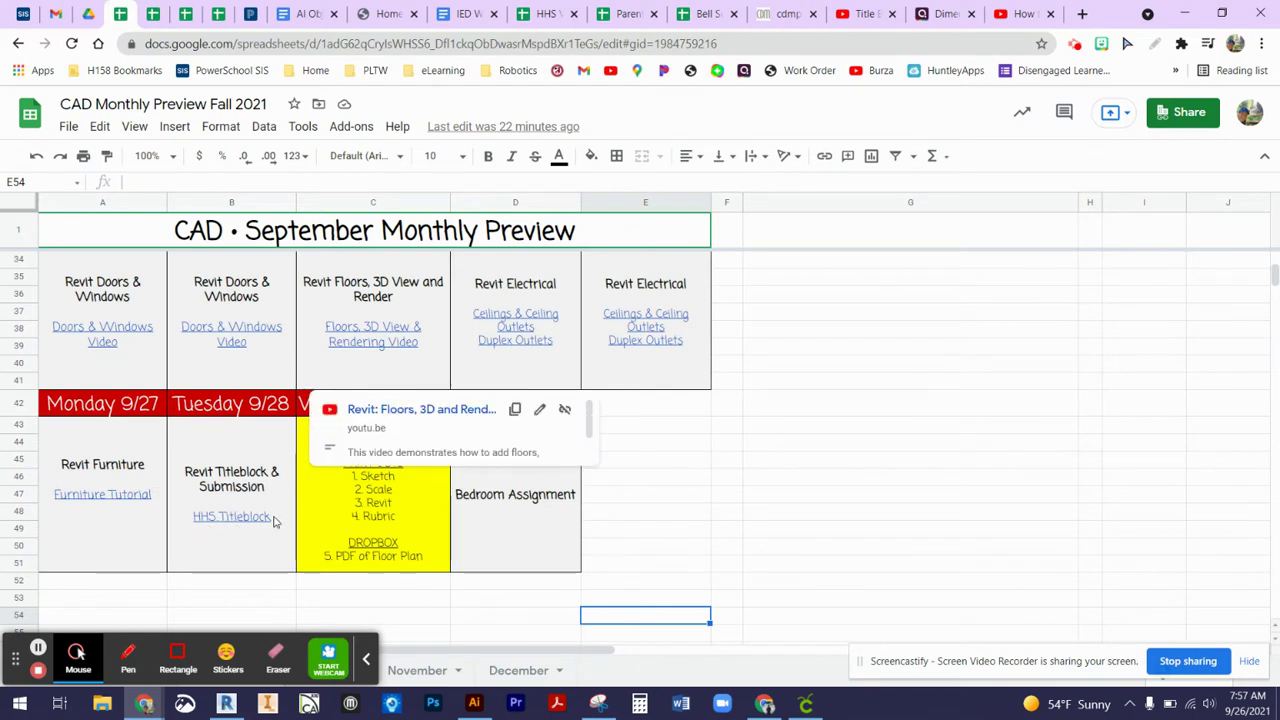
mouse_move(230, 526)
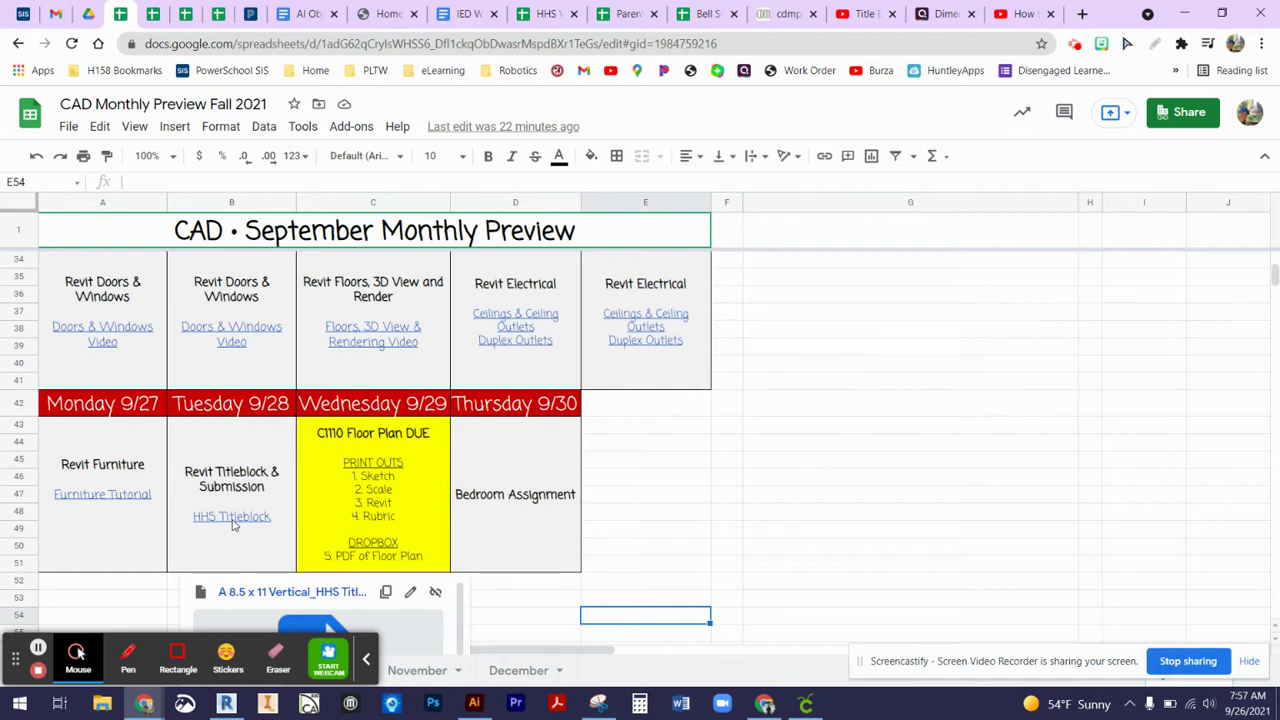
left_click(232, 524)
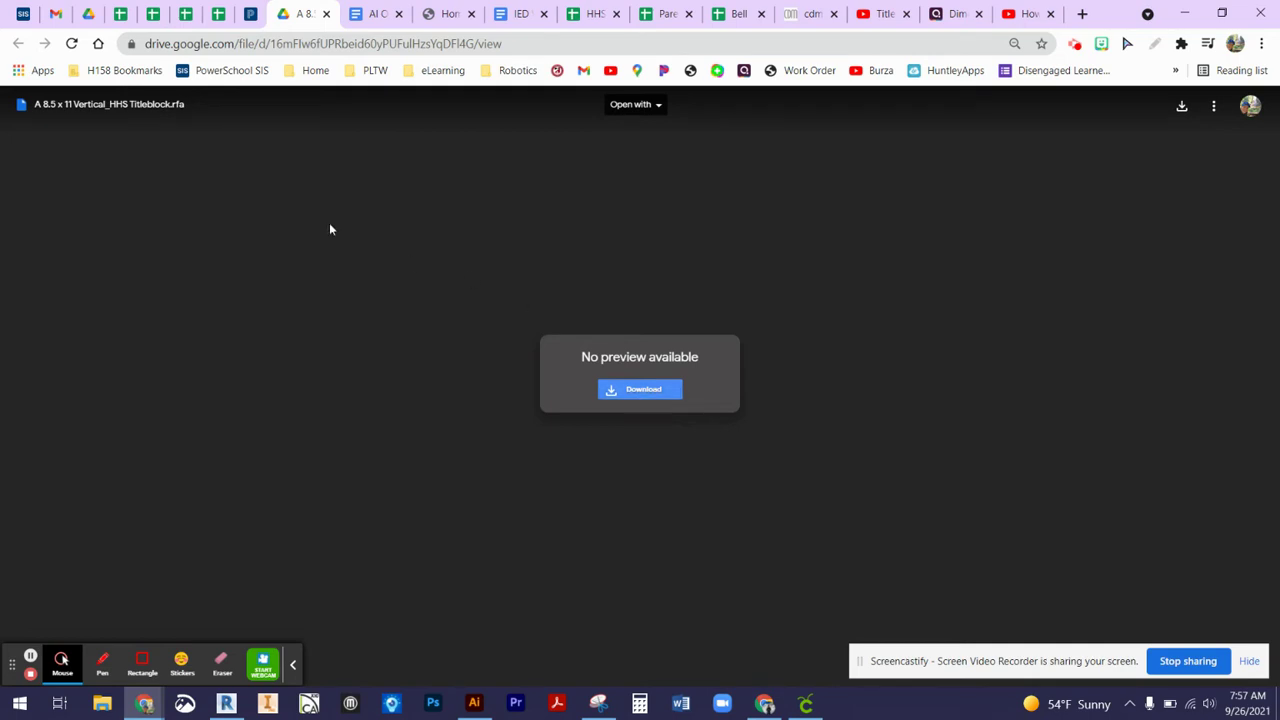
Go to the Architecture folder holding the A 8.5 x 11 Vertical_HHS Titleblock.rfa file
left_click(88, 13)
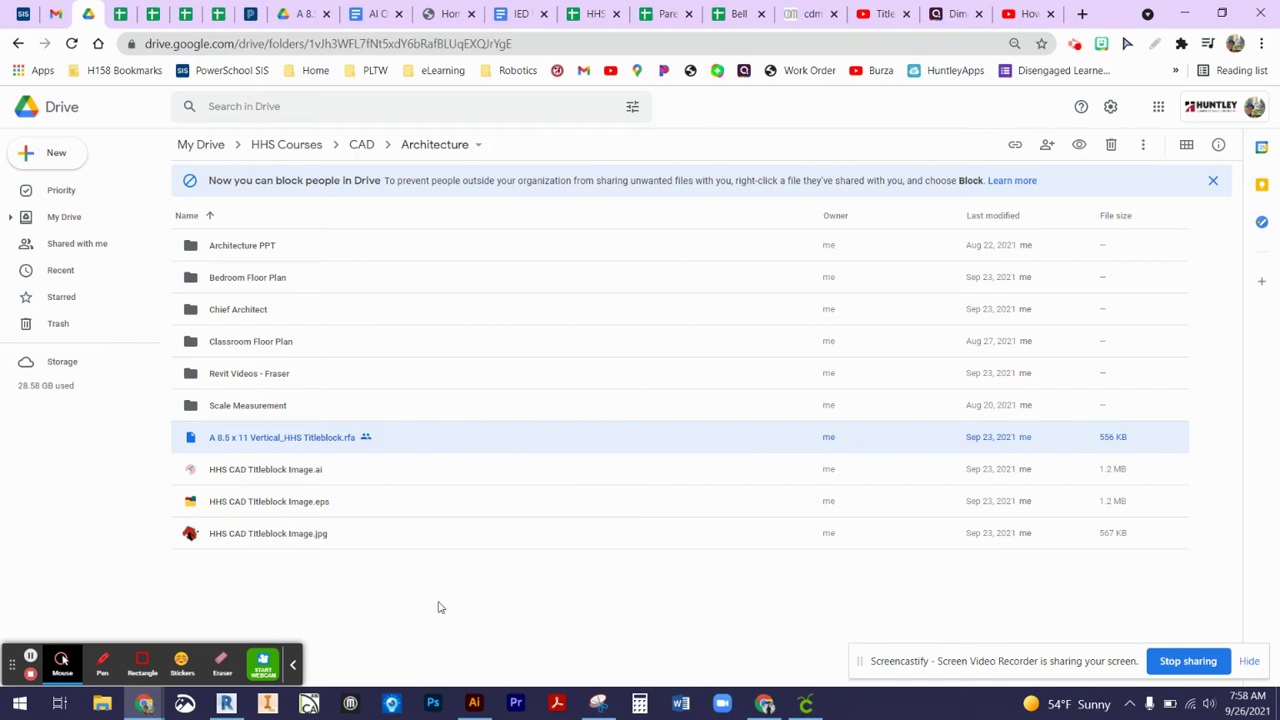
Start a new sheet in Demo Video Example, saving the project when prompted
left_click(230, 703)
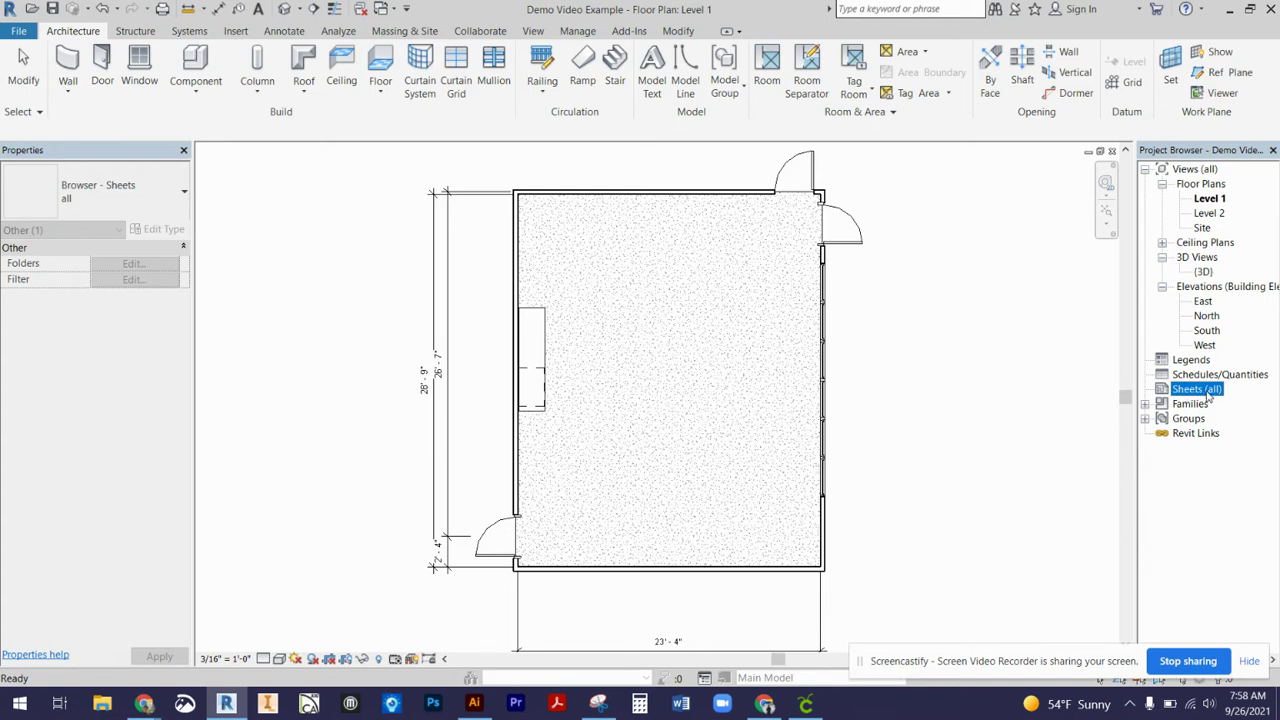
right_click(1208, 396)
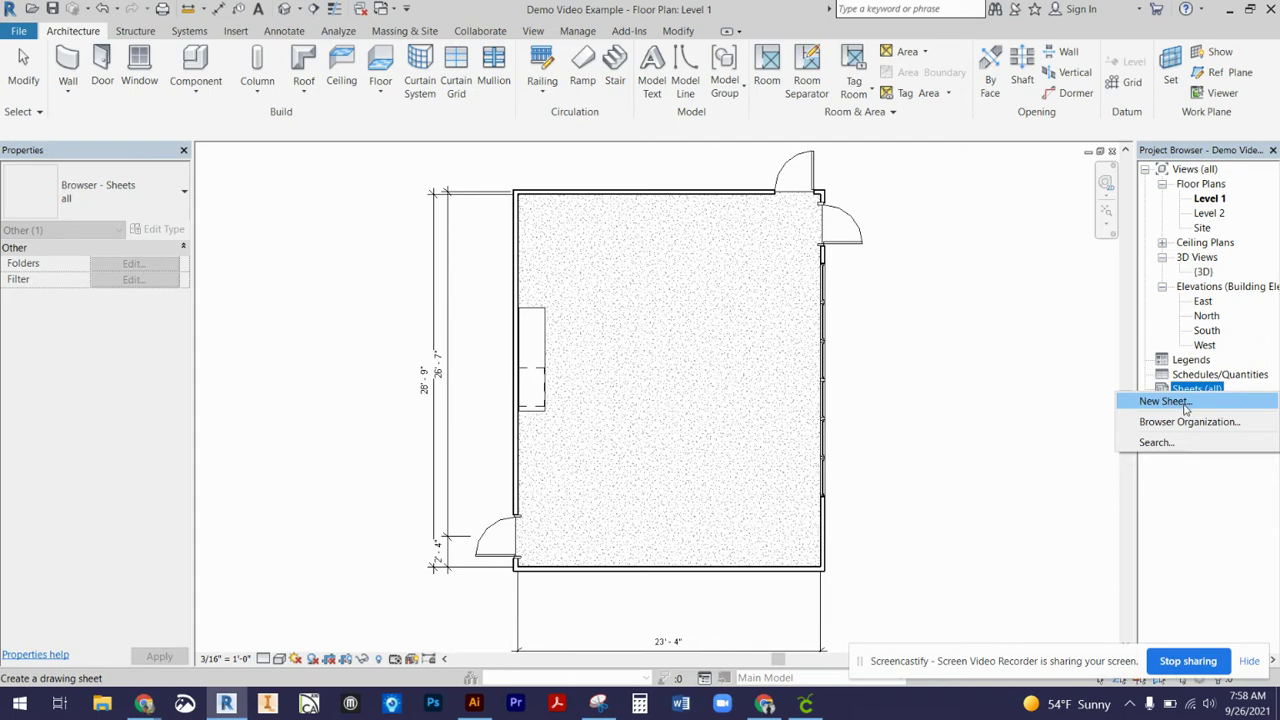
left_click(1164, 401)
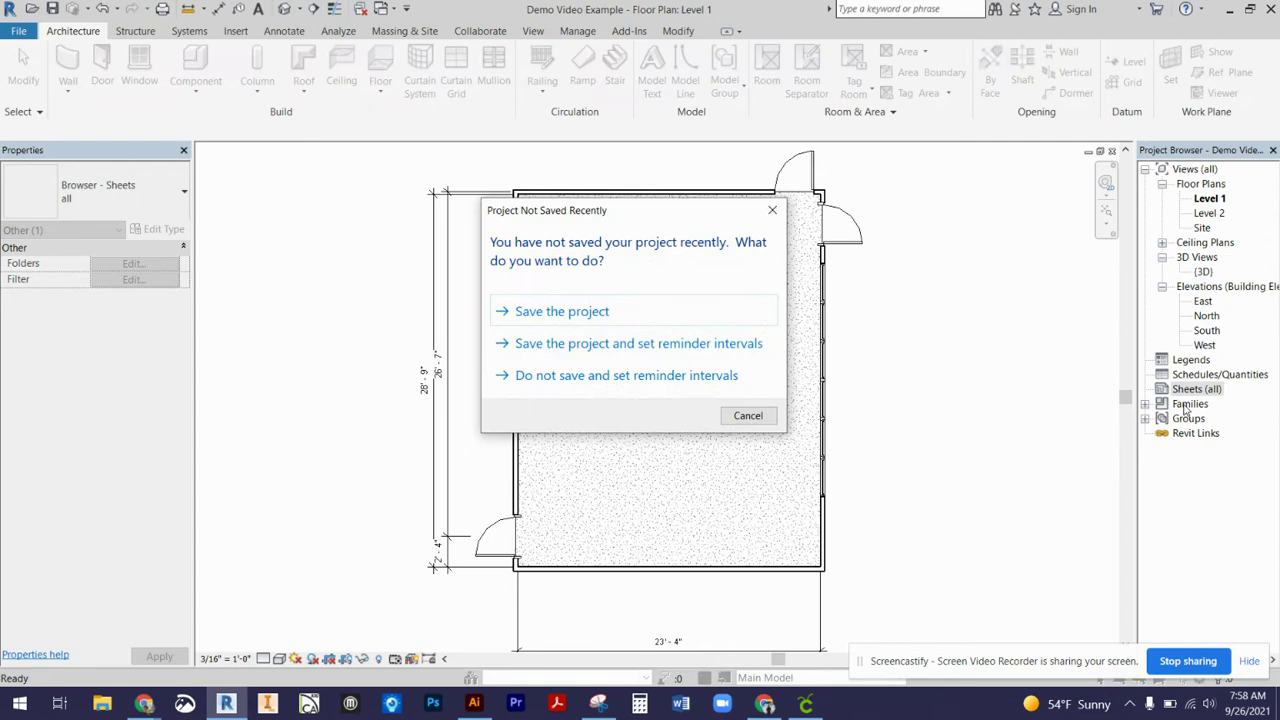
left_click(573, 320)
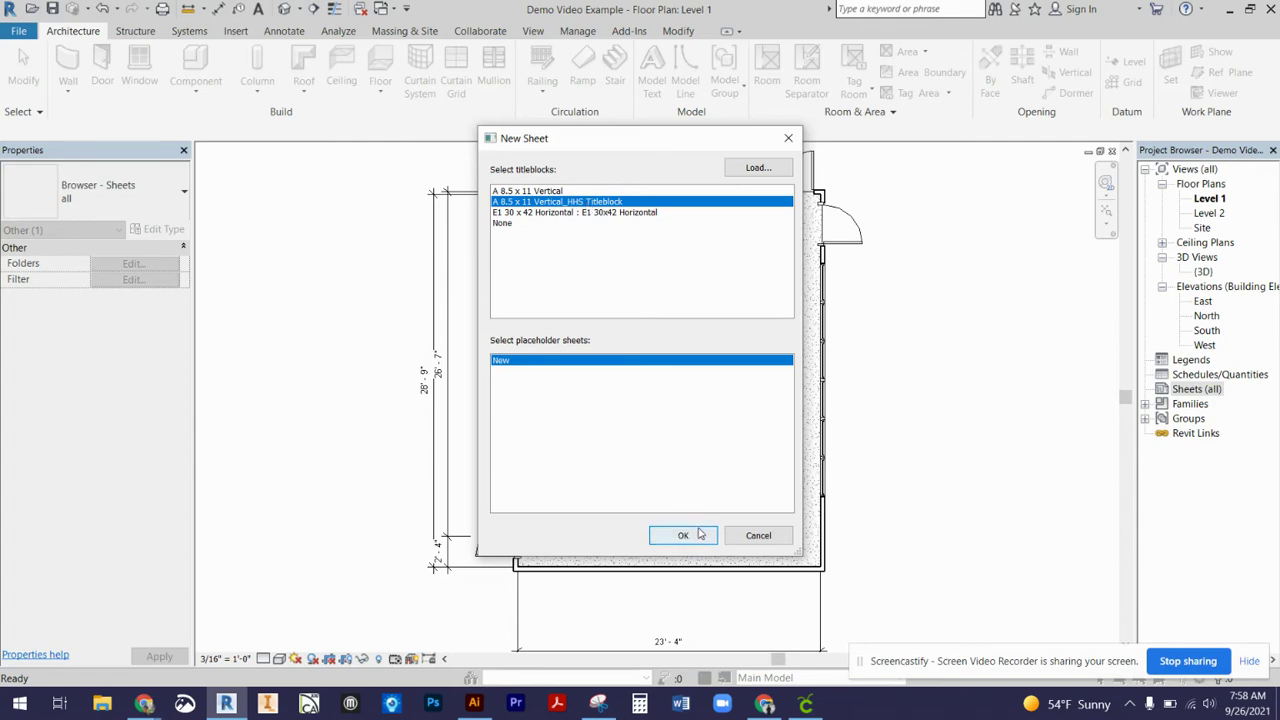
Load A 8.5 x 11 Vertical_HHS Titleblock.rfa from G:\My Drive\HHS Courses\CAD\Architecture
left_click(759, 167)
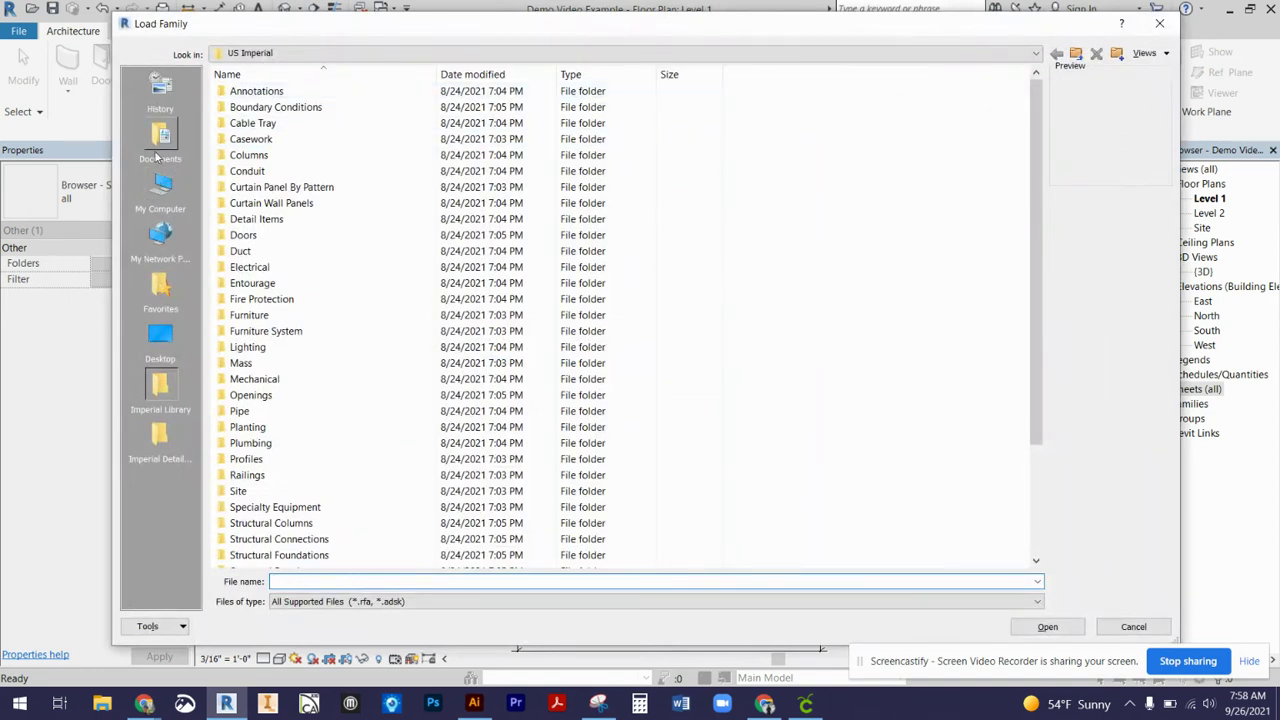
left_click(250, 54)
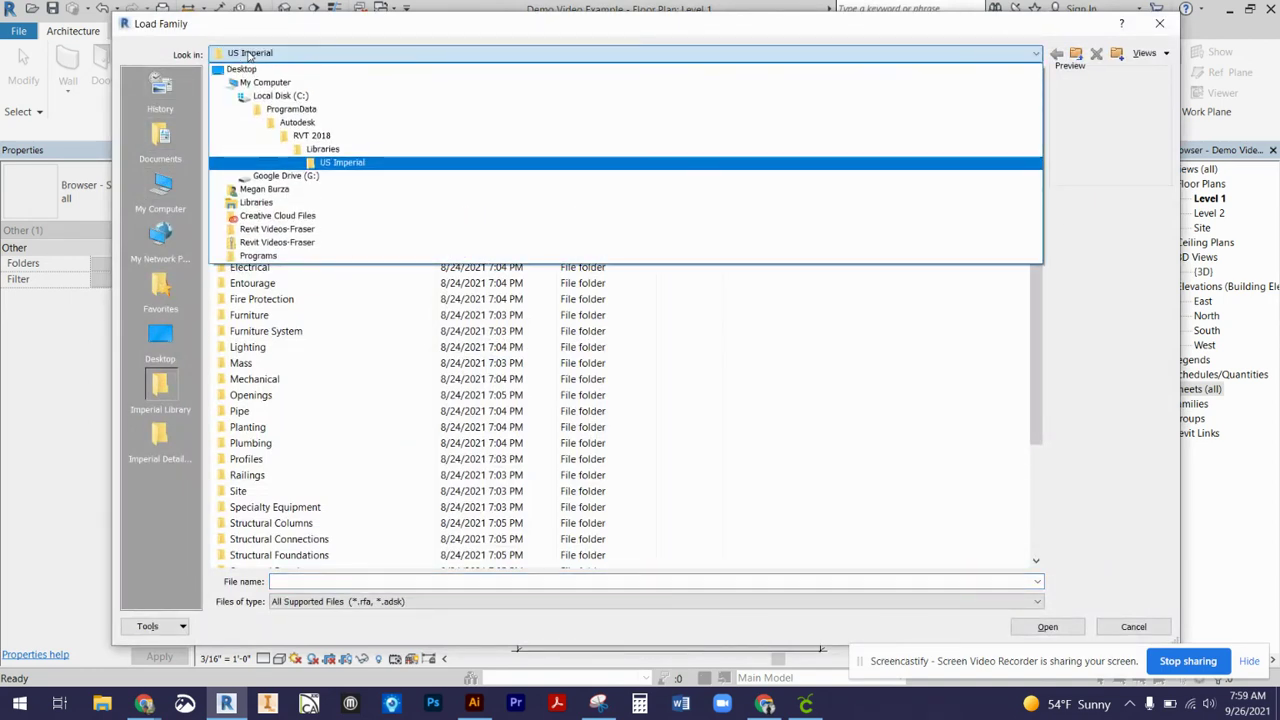
left_click(297, 178)
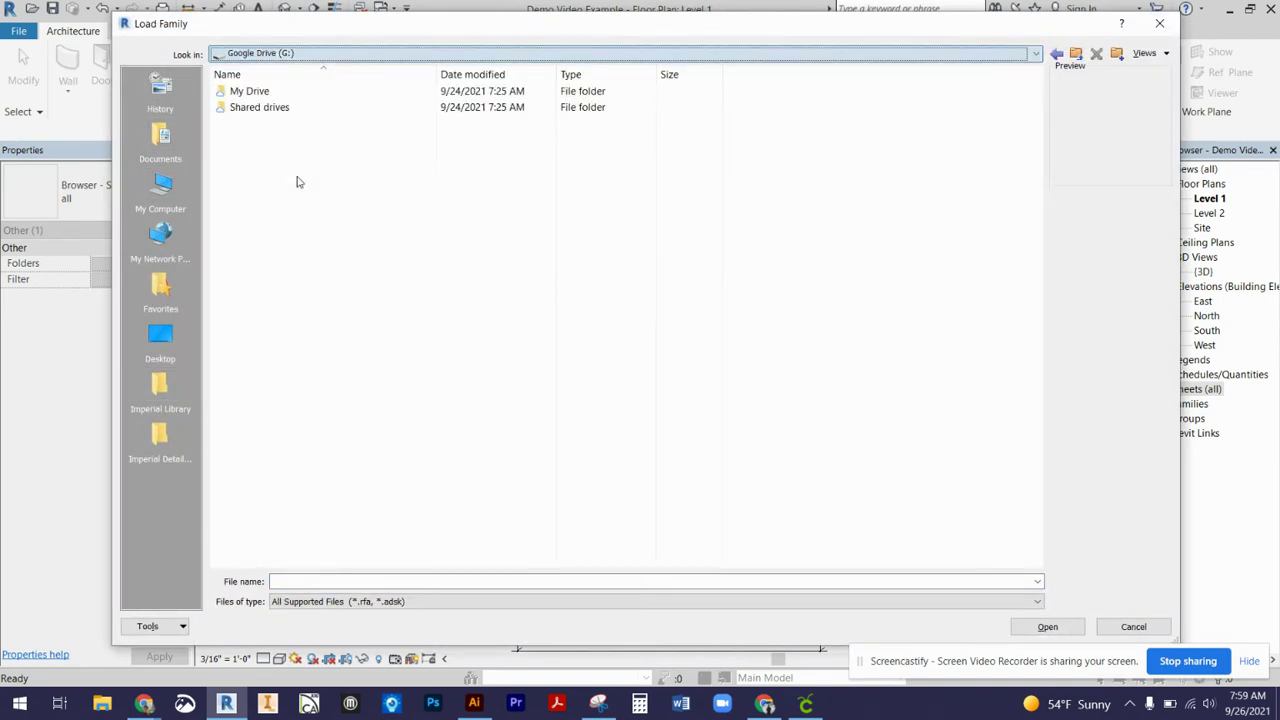
double_click(297, 91)
double_click(298, 139)
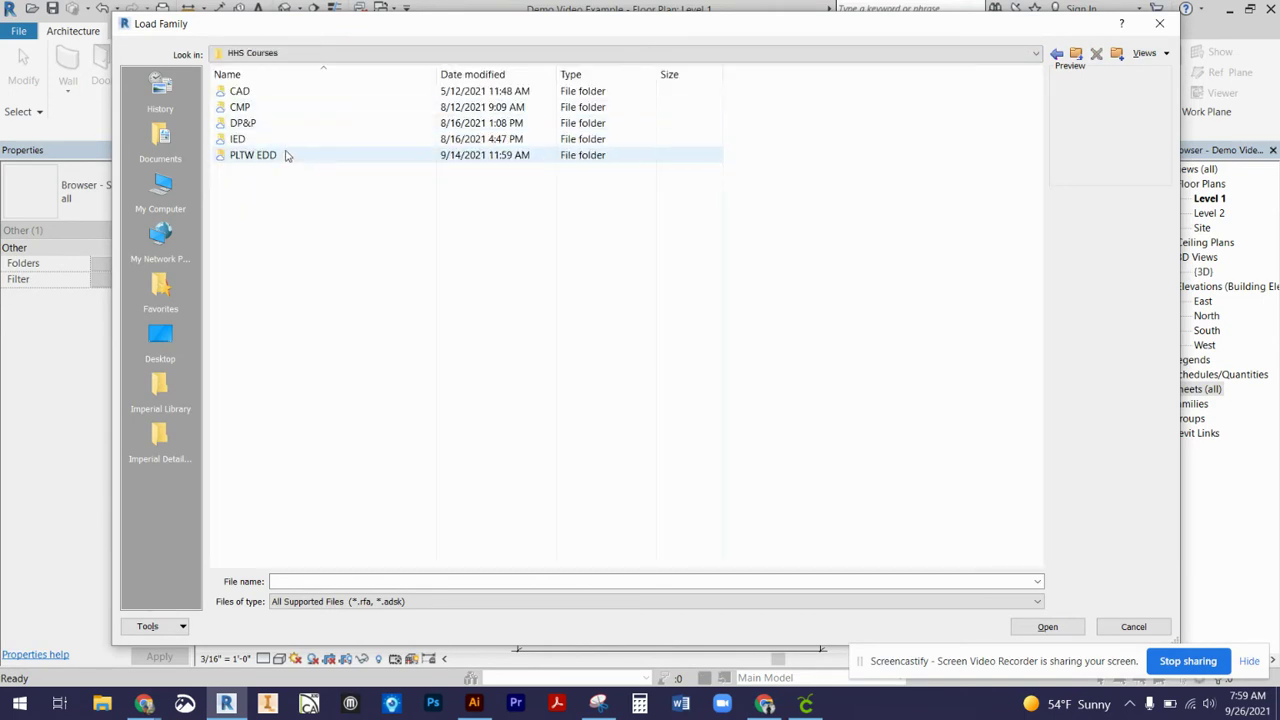
double_click(285, 92)
double_click(280, 92)
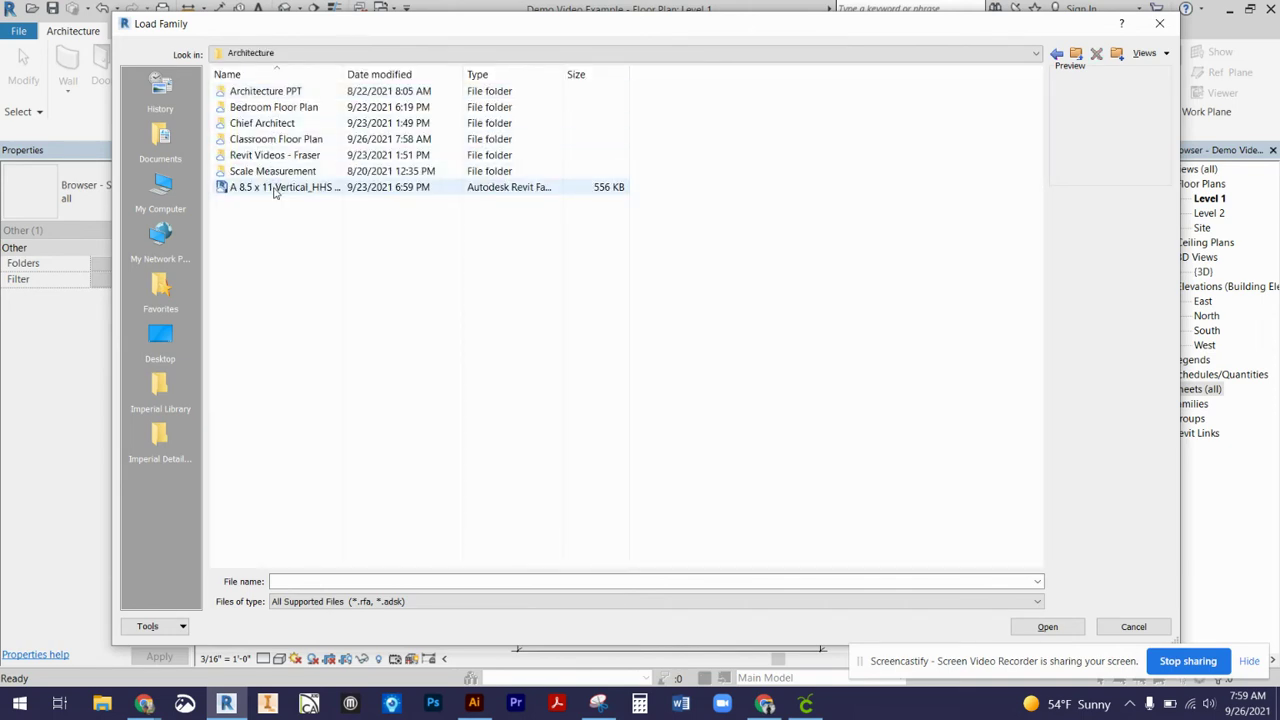
left_click(275, 189)
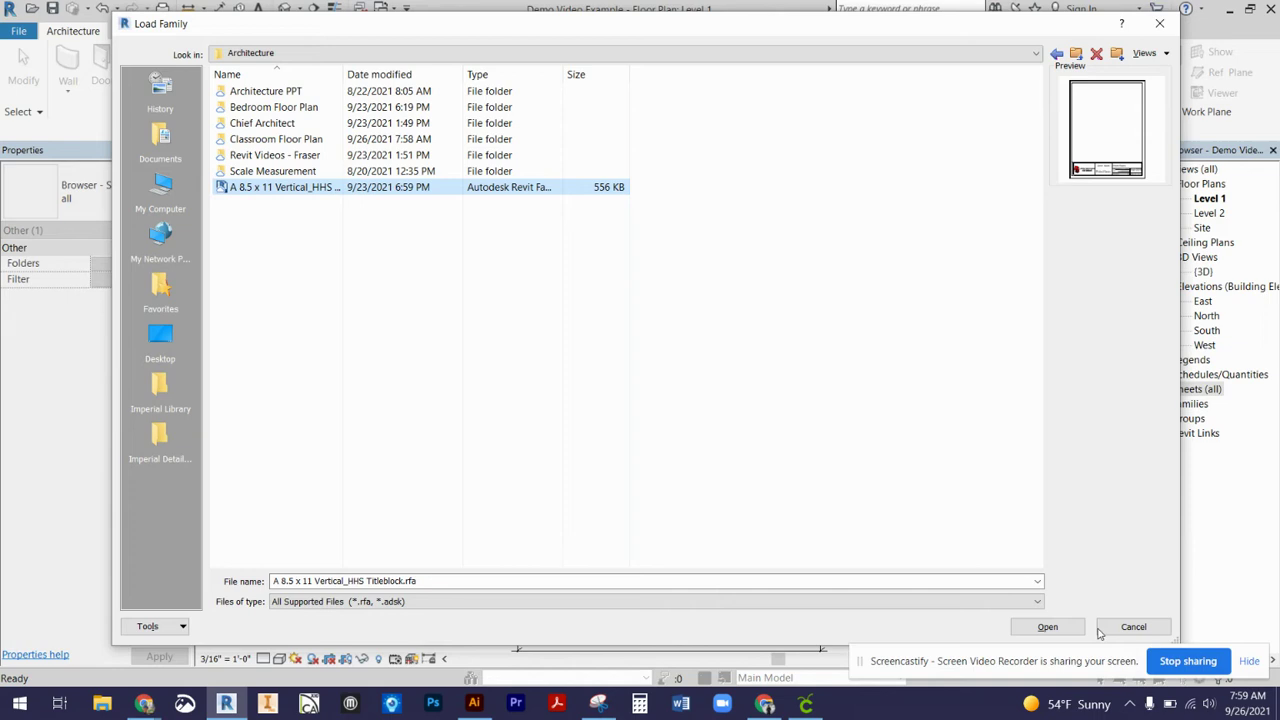
left_click(1163, 627)
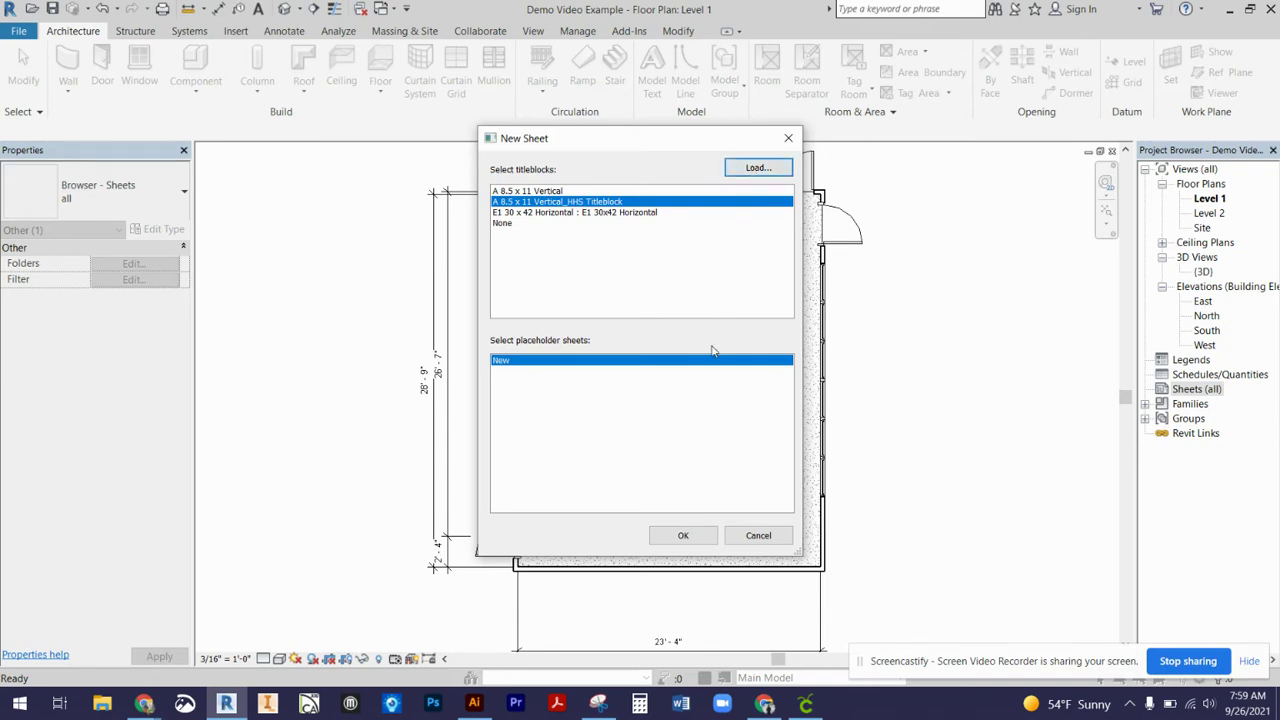
Create sheet A102 with the HHS titleblock and show it under Sheets (all)
left_click(683, 537)
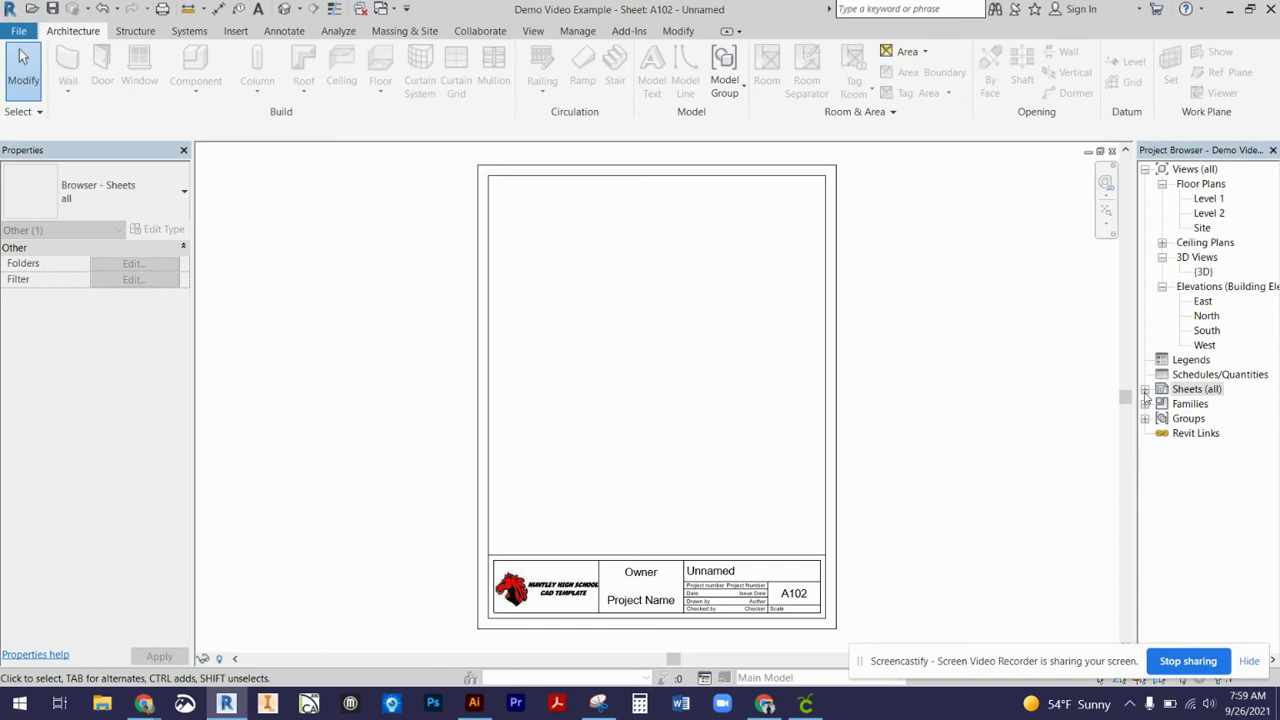
left_click(1146, 392)
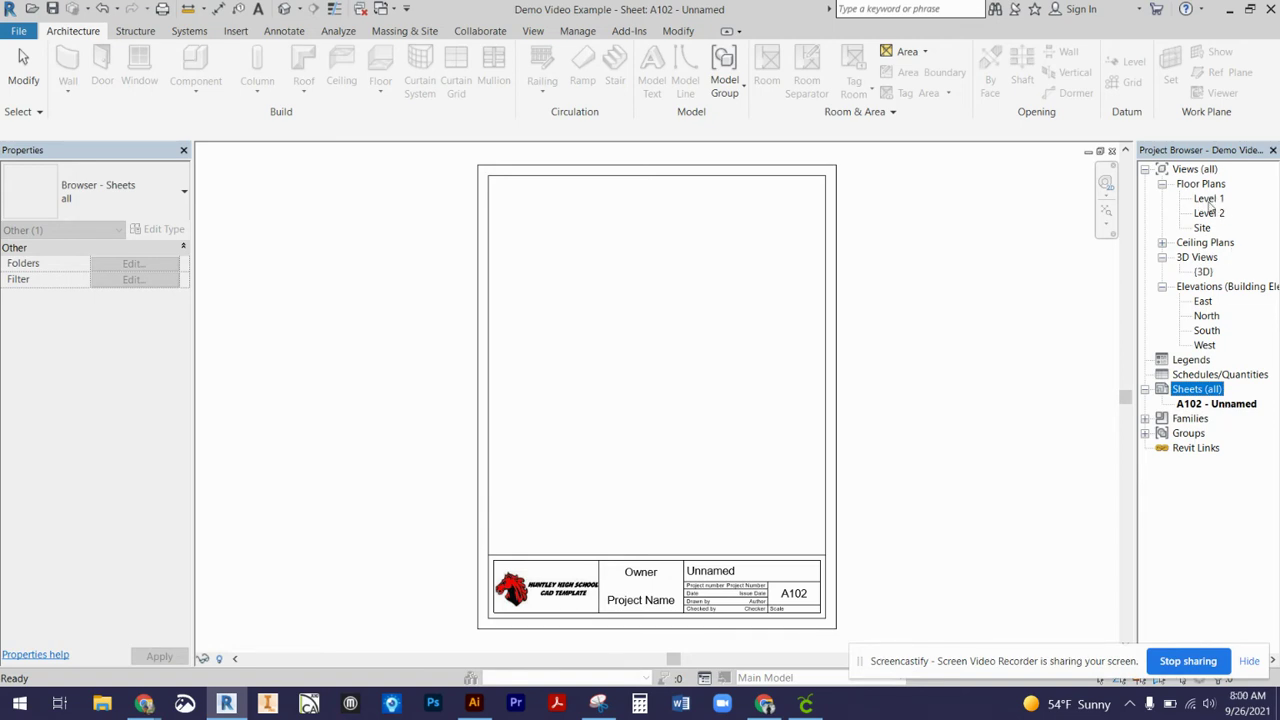
Place the Level 1 floor plan view onto sheet A102
left_click(1210, 199)
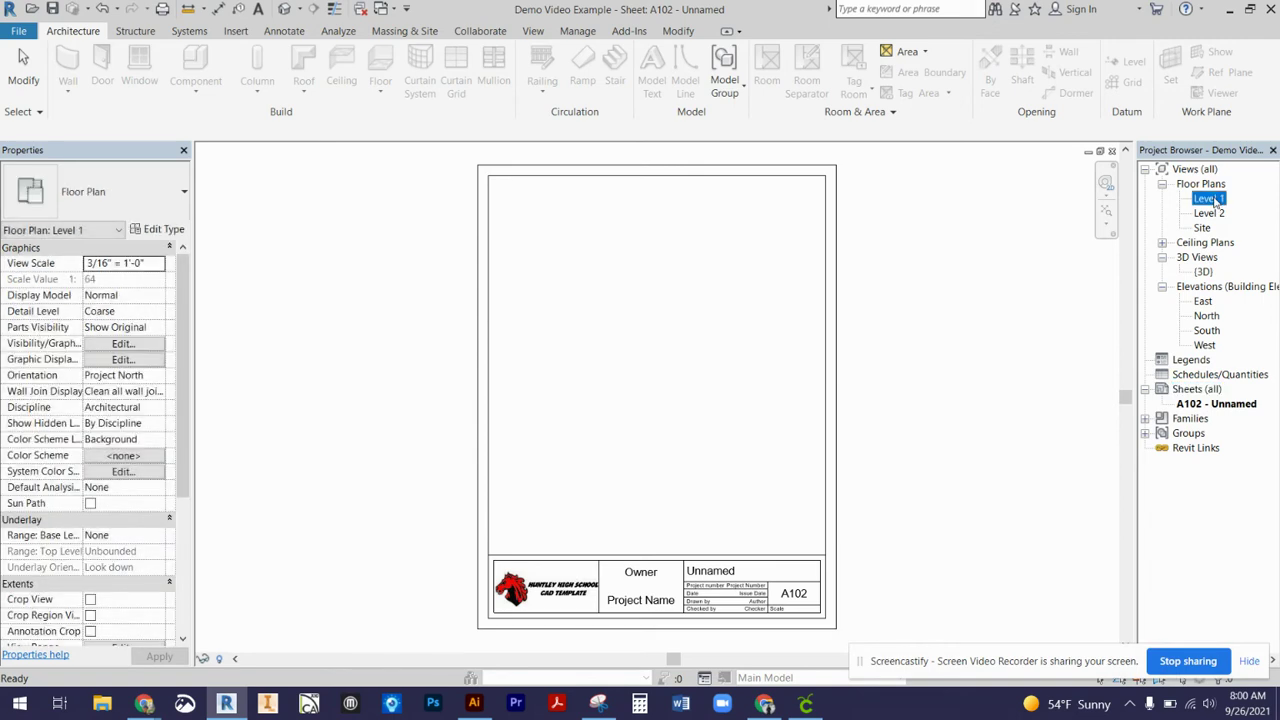
left_click_drag(1212, 200, 646, 323)
left_click_drag(646, 323, 646, 324)
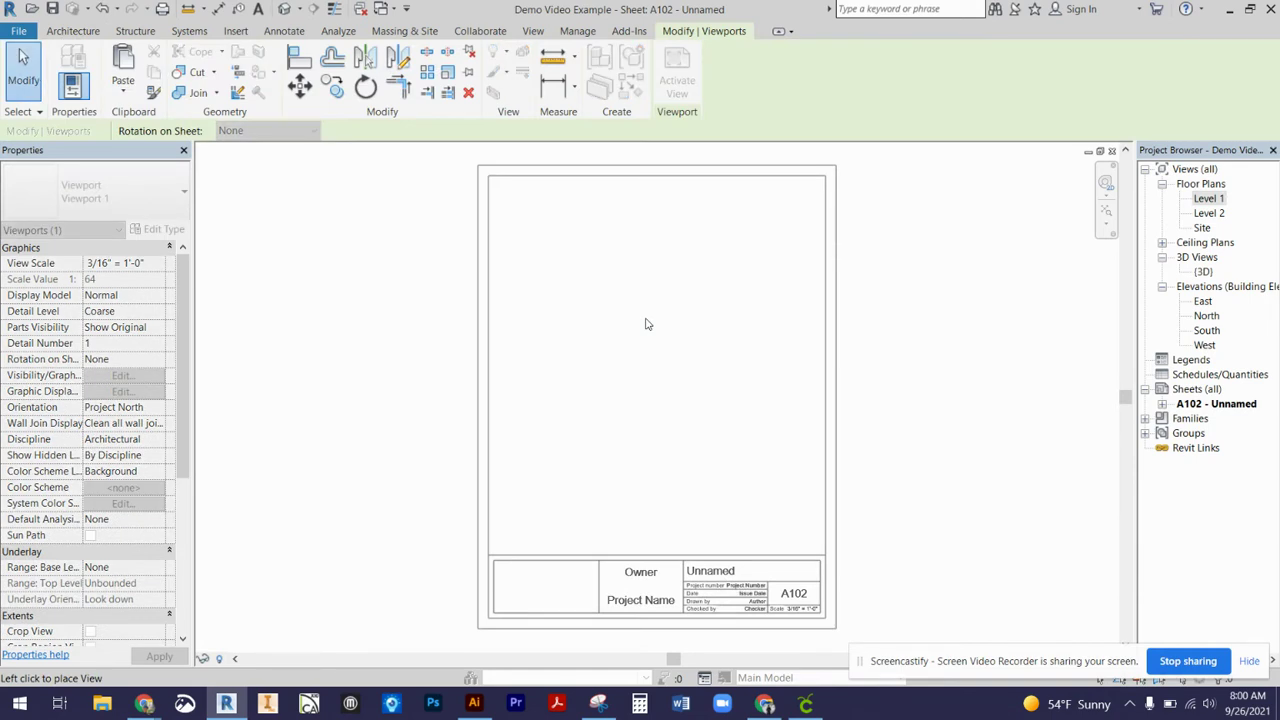
scroll(740, 332, "down", 5)
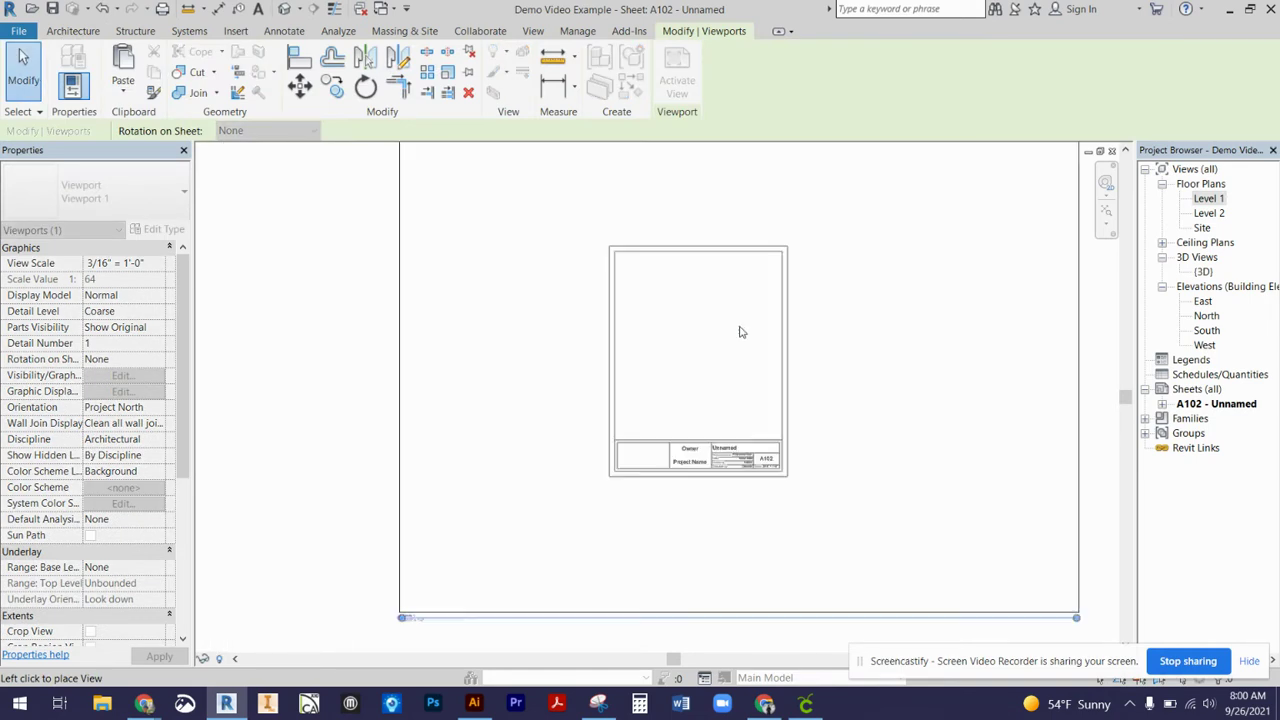
scroll(740, 332, "down", 1)
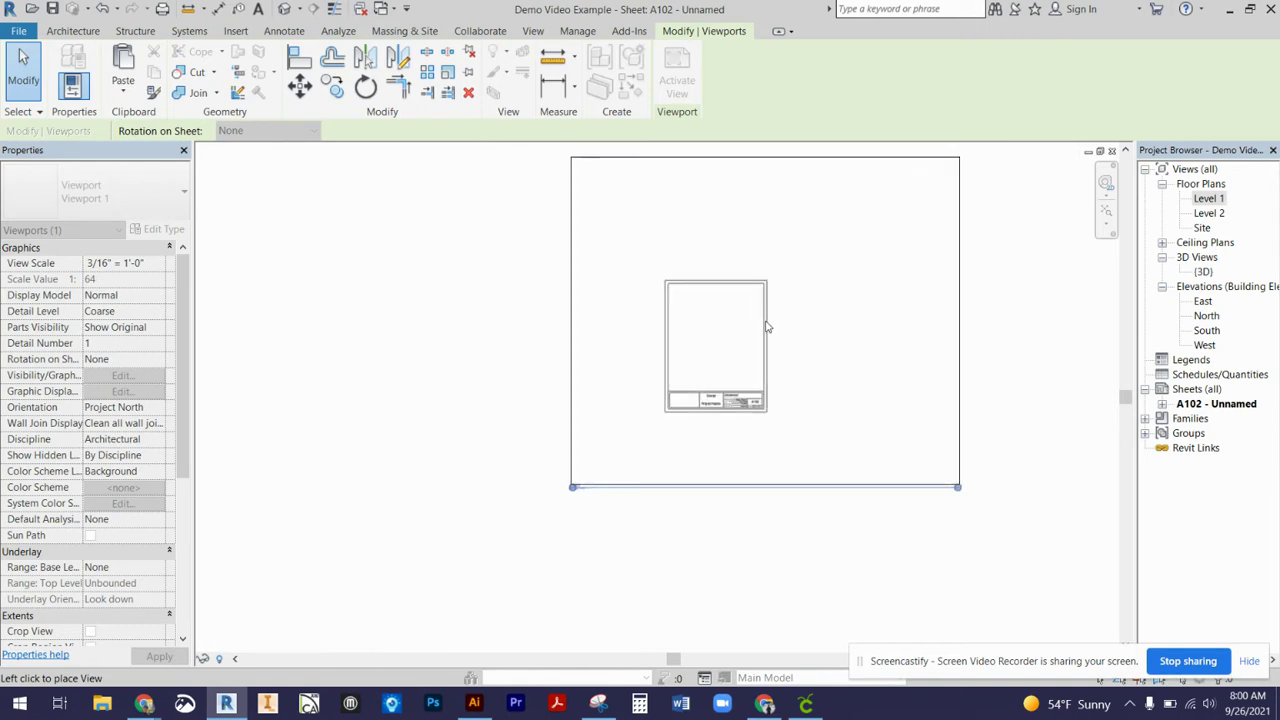
left_click(713, 334)
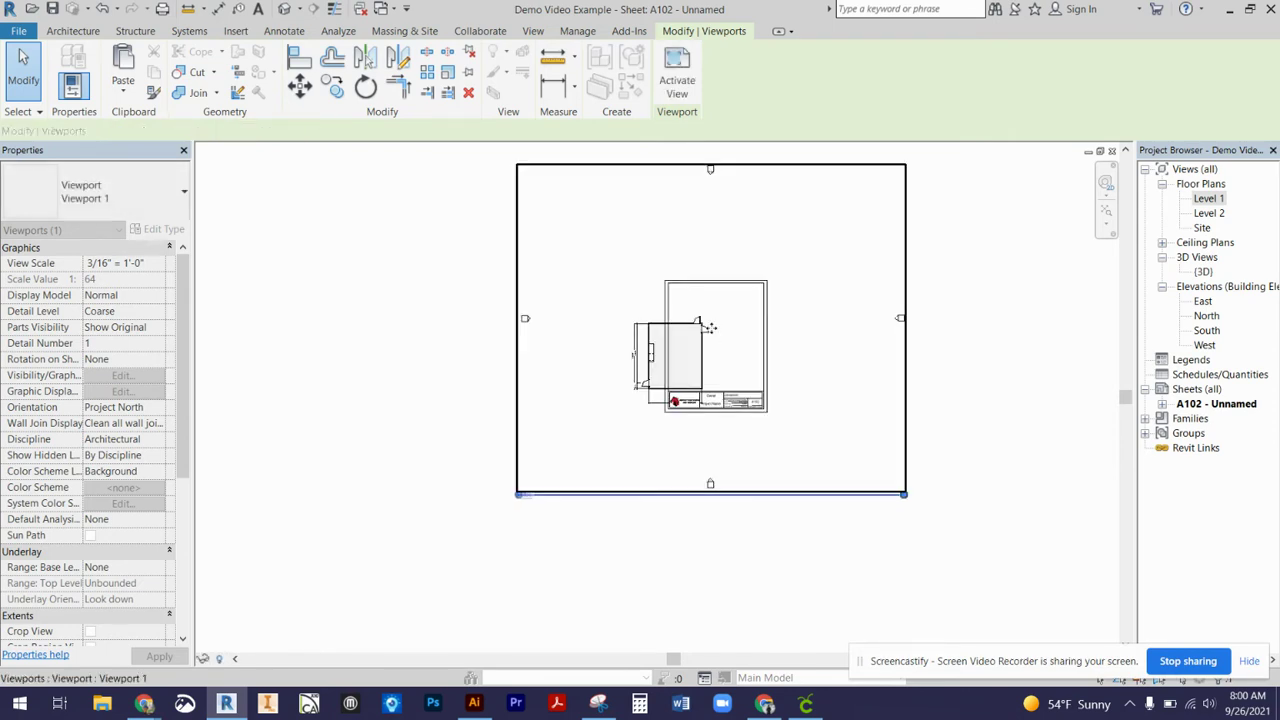
Move the floor plan viewport to sit inside the titleblock border
scroll(743, 349, "up", 2)
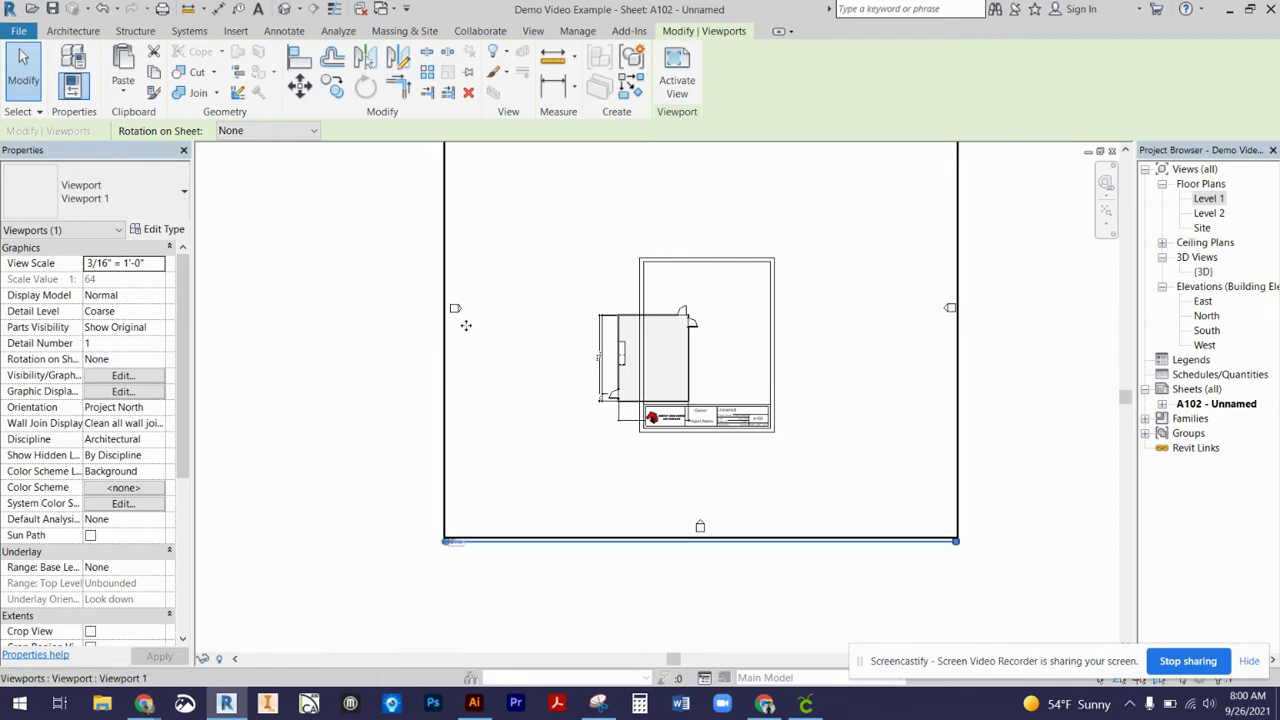
scroll(628, 346, "up", 2)
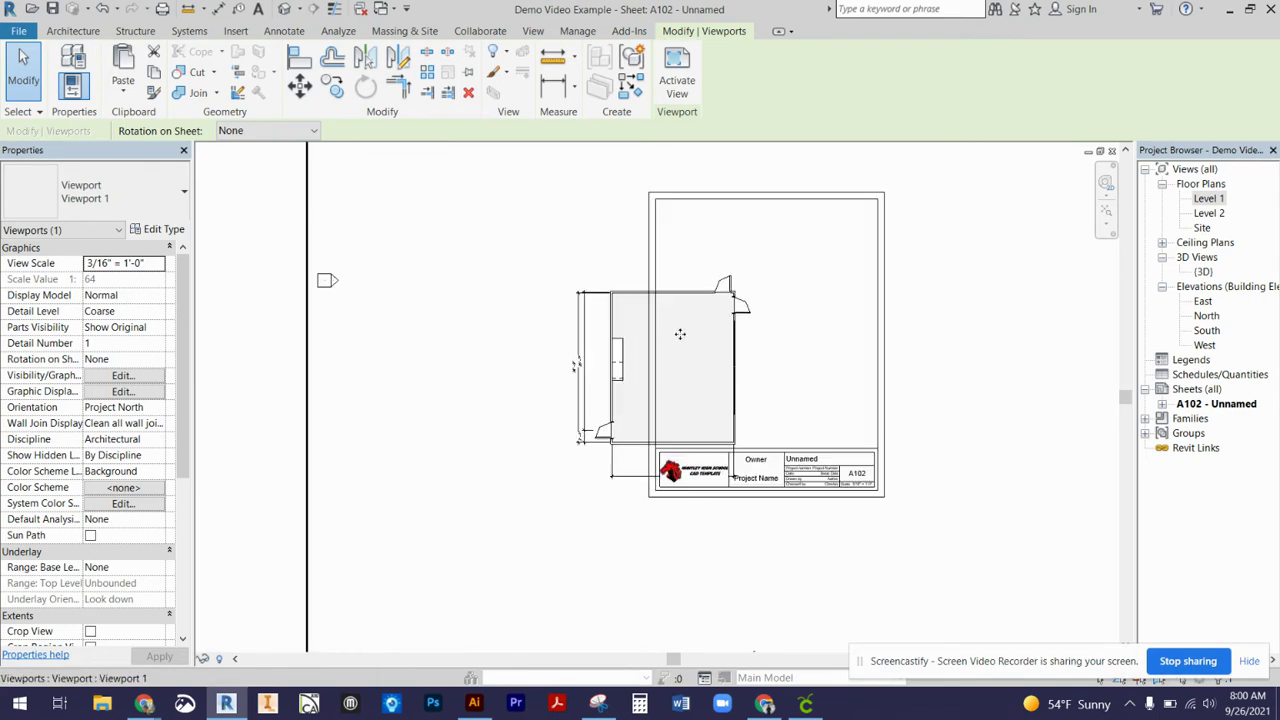
middle_click_drag(852, 307, 597, 391)
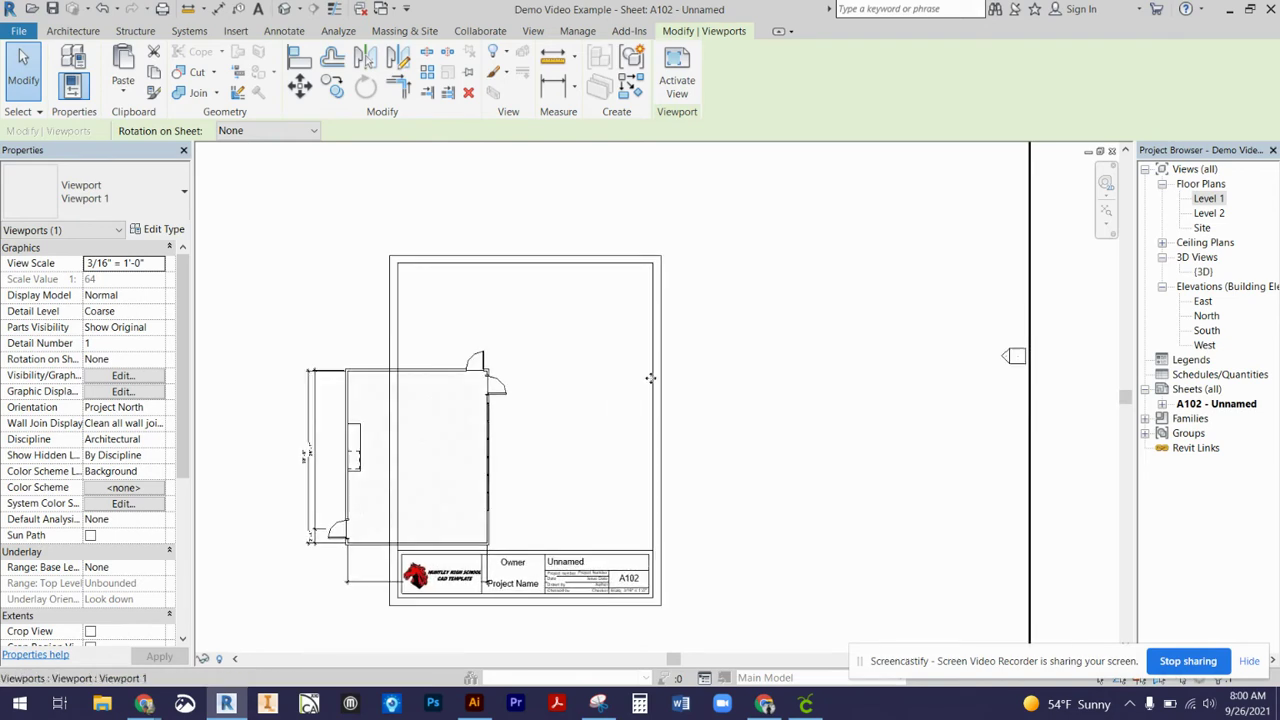
left_click_drag(432, 365, 514, 399)
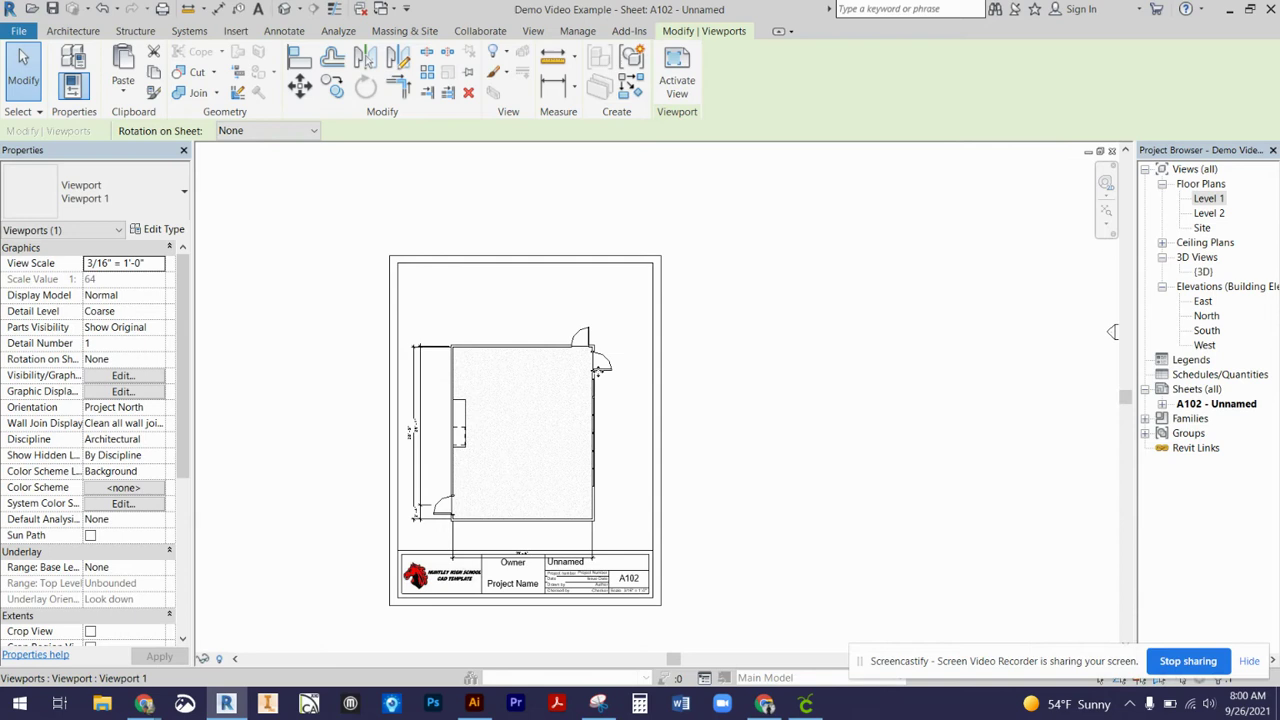
left_click_drag(580, 309, 556, 323)
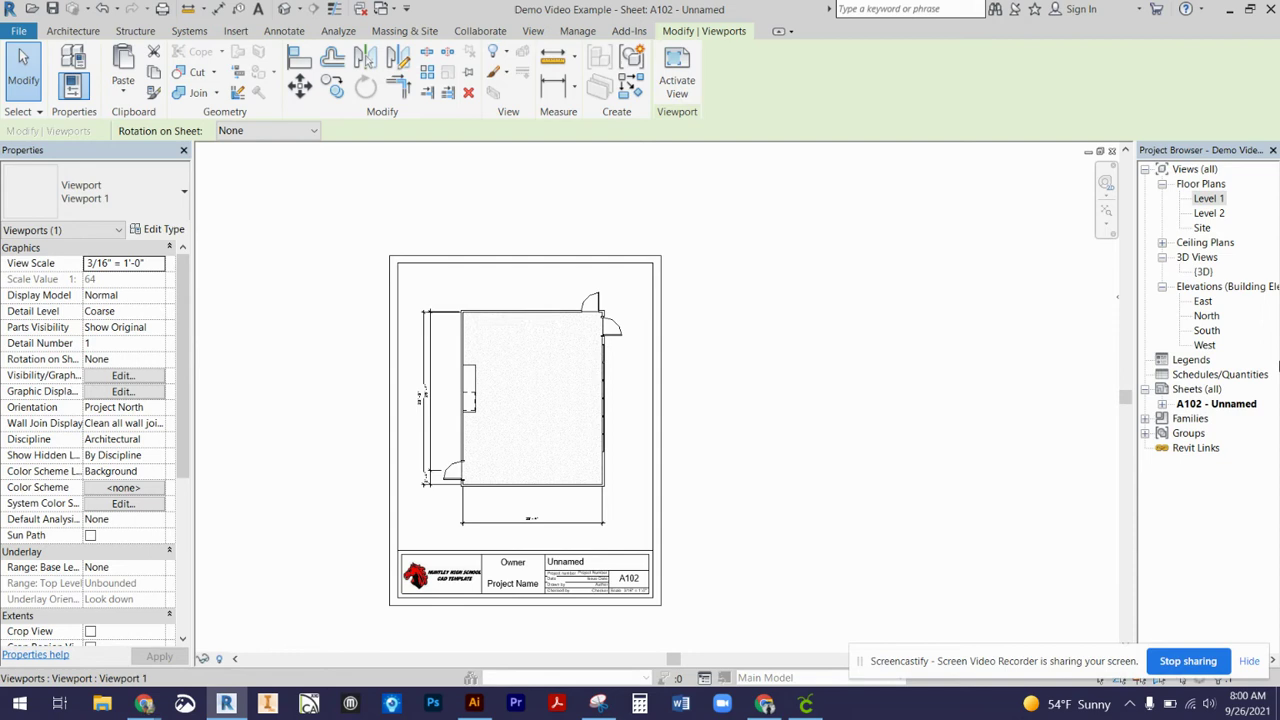
Rename sheet A102 to number 1, name Floor Pan, and select its title block
right_click(1208, 406)
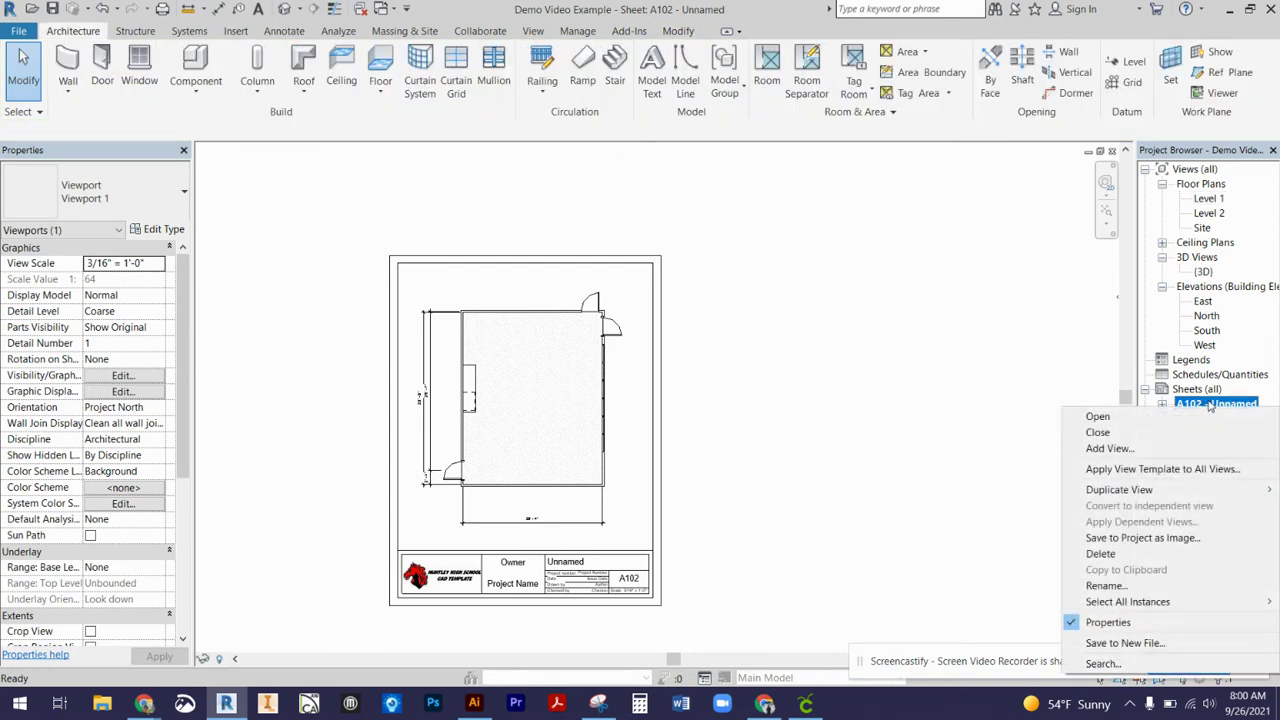
left_click(1105, 586)
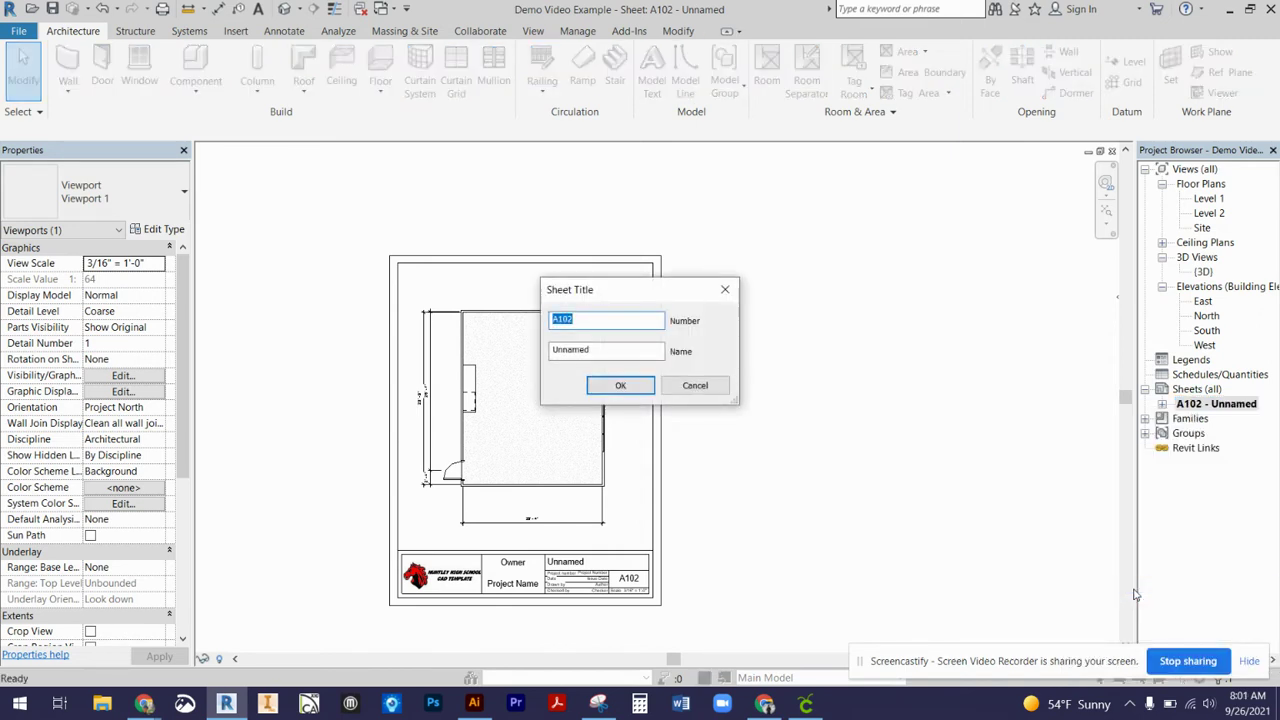
type("1")
key("Tab")
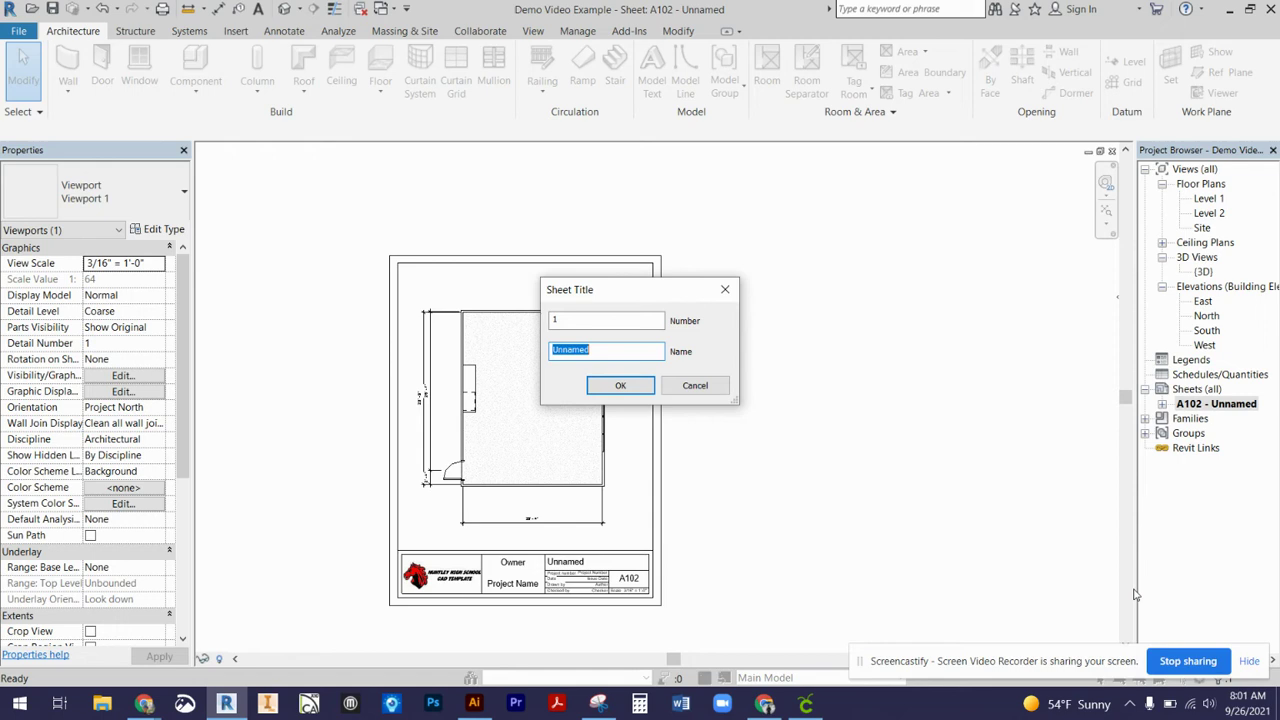
type("Floor Pan")
key("Return")
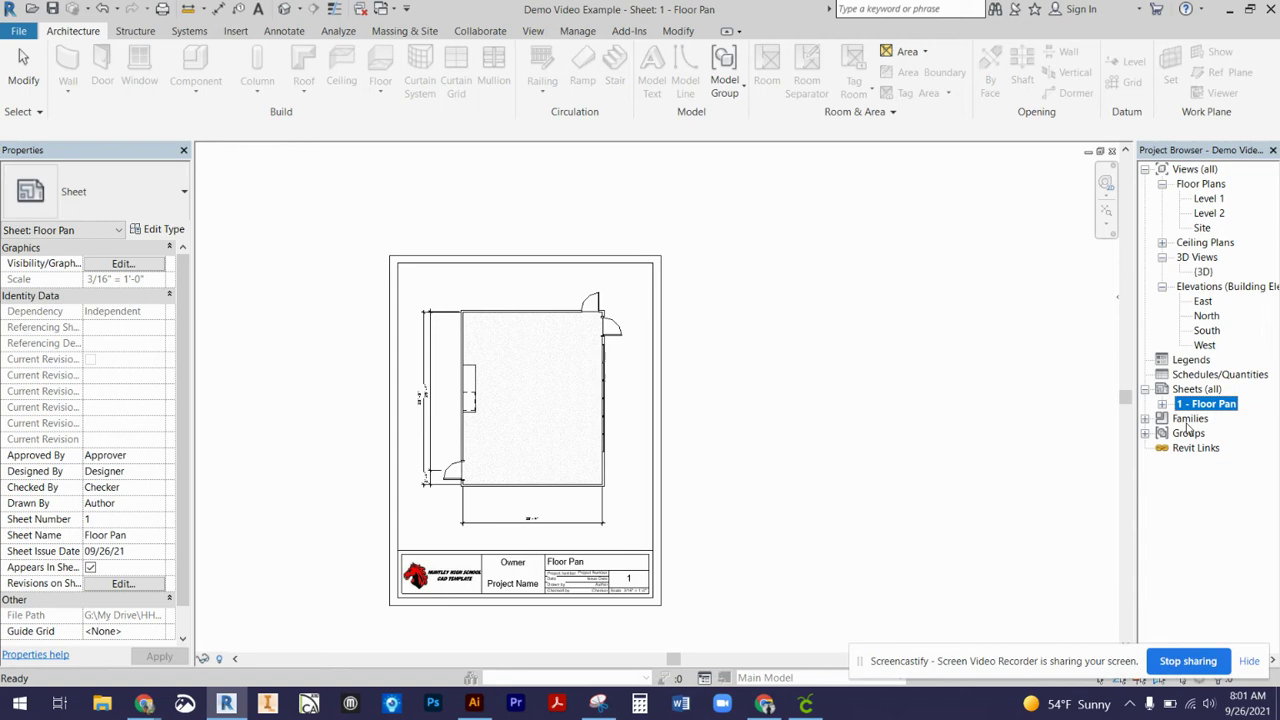
left_click(510, 591)
Change the title block's Project Name to Room C1110
scroll(510, 591, "up", 2)
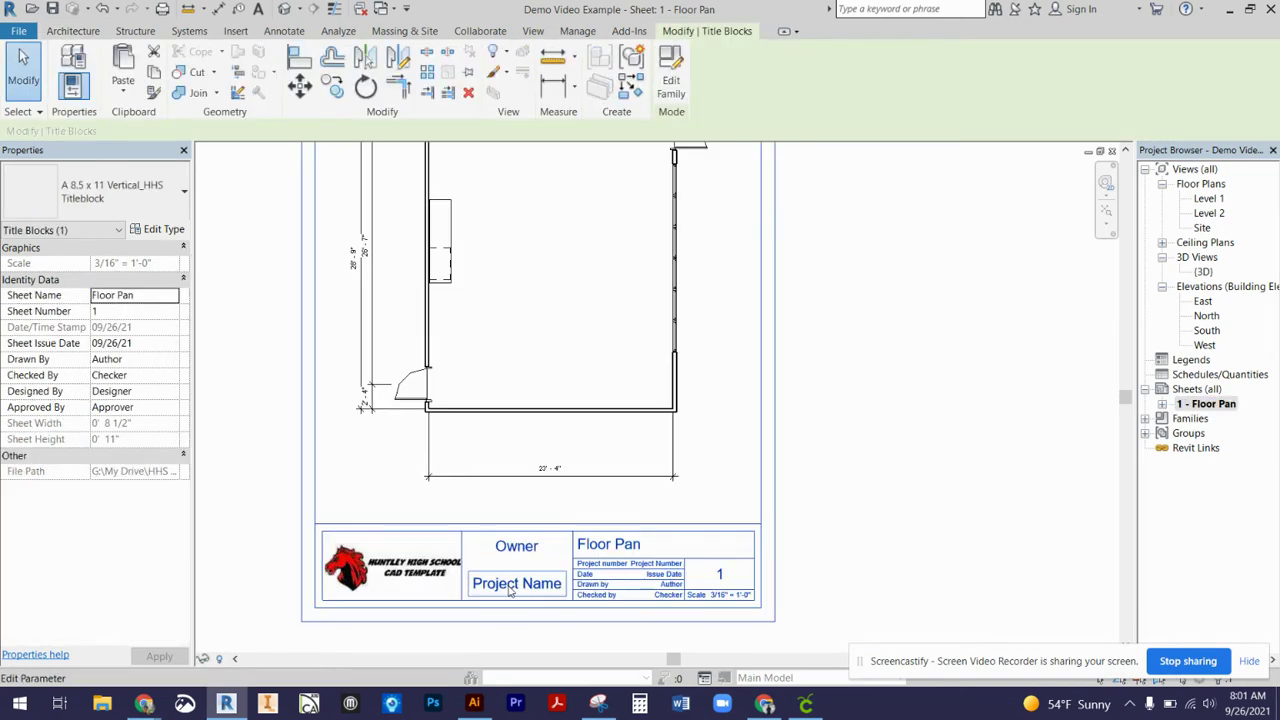
scroll(510, 591, "up", 2)
scroll(625, 532, "up", 1)
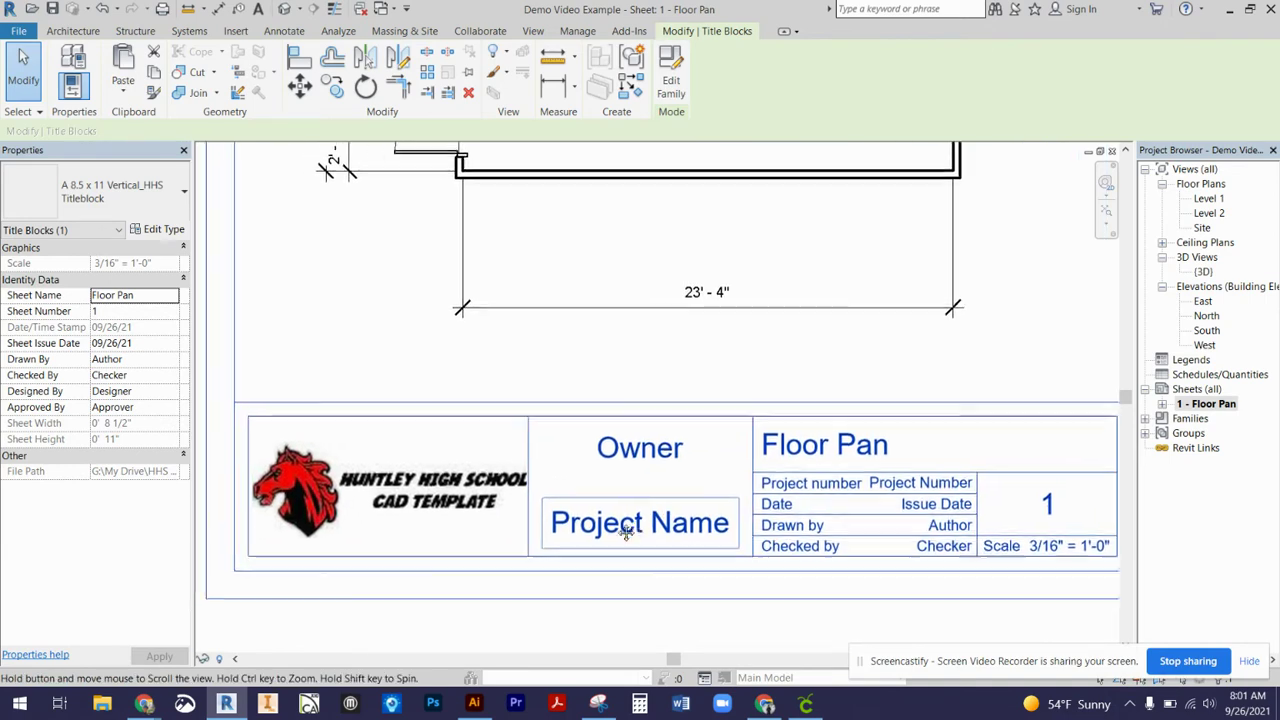
left_click(628, 530)
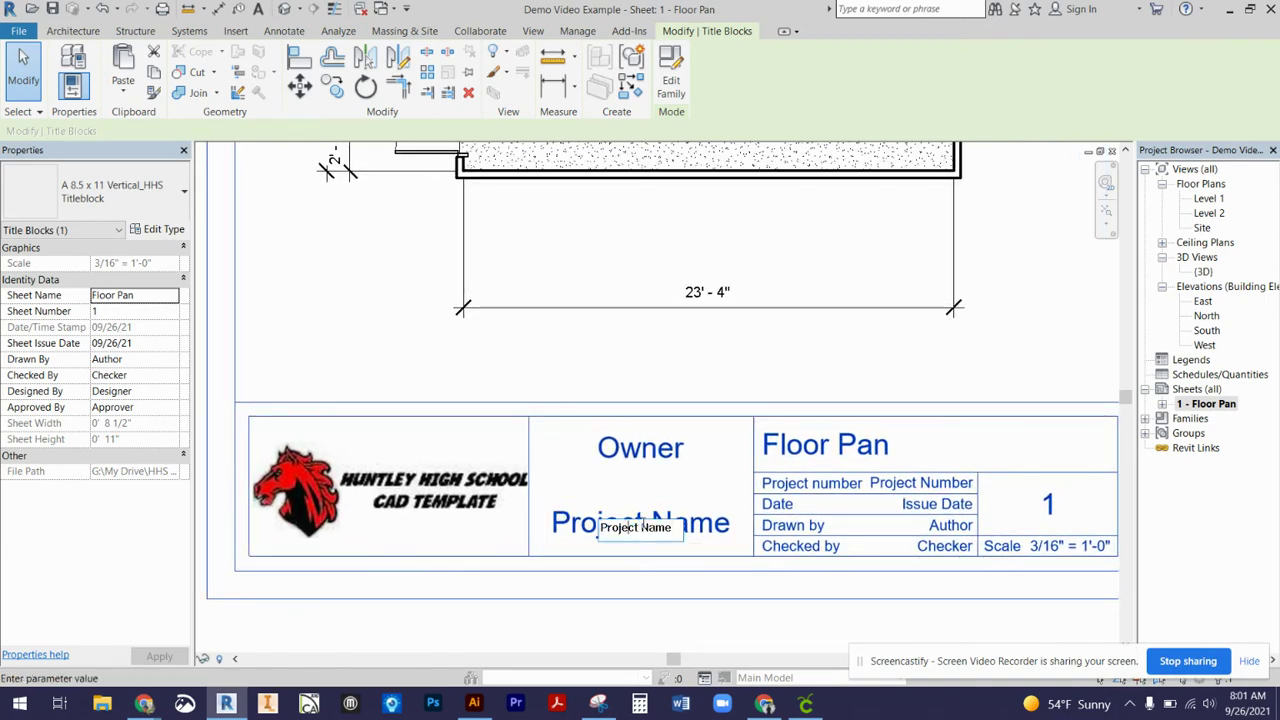
left_click_drag(676, 528, 564, 539)
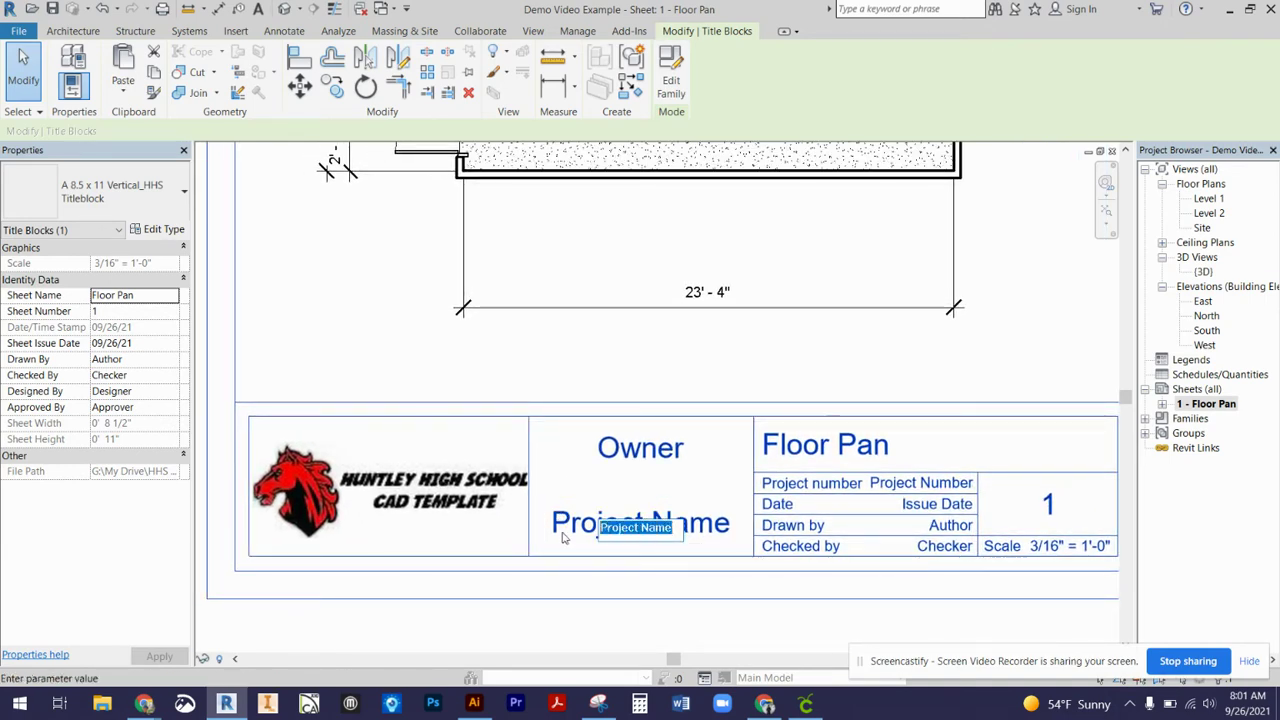
type("R")
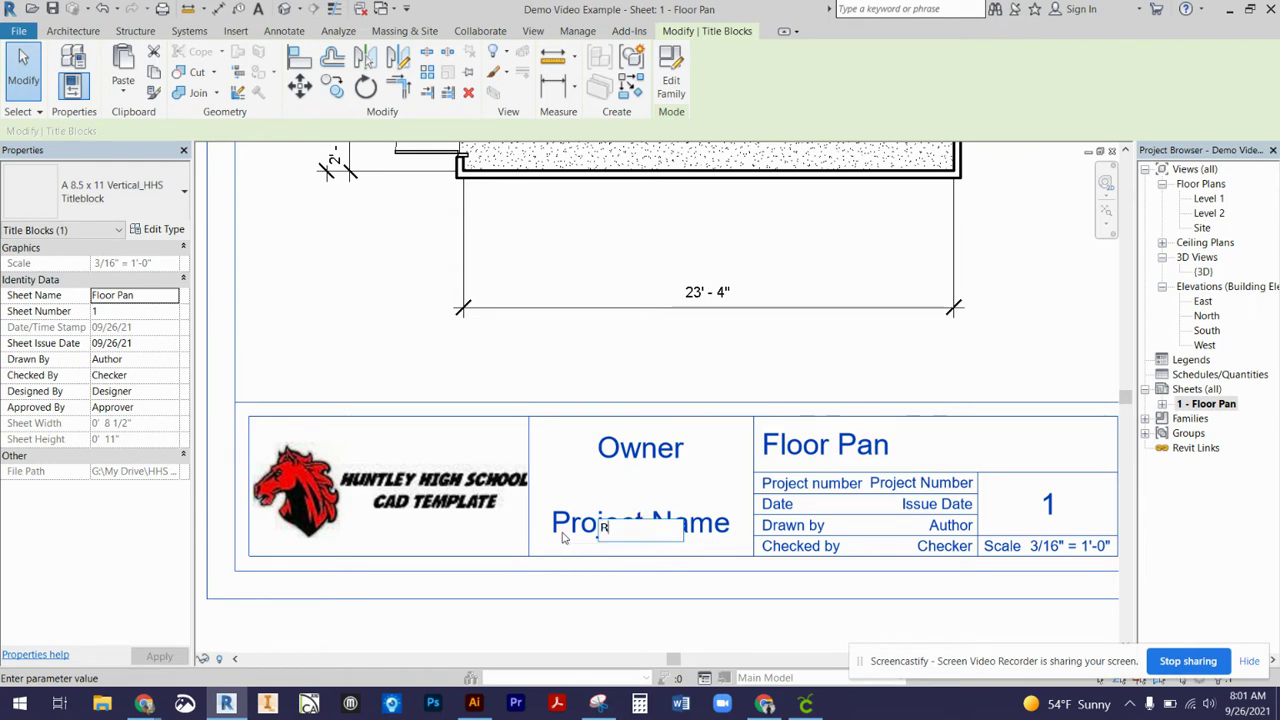
type("oom C1110")
left_click(563, 538)
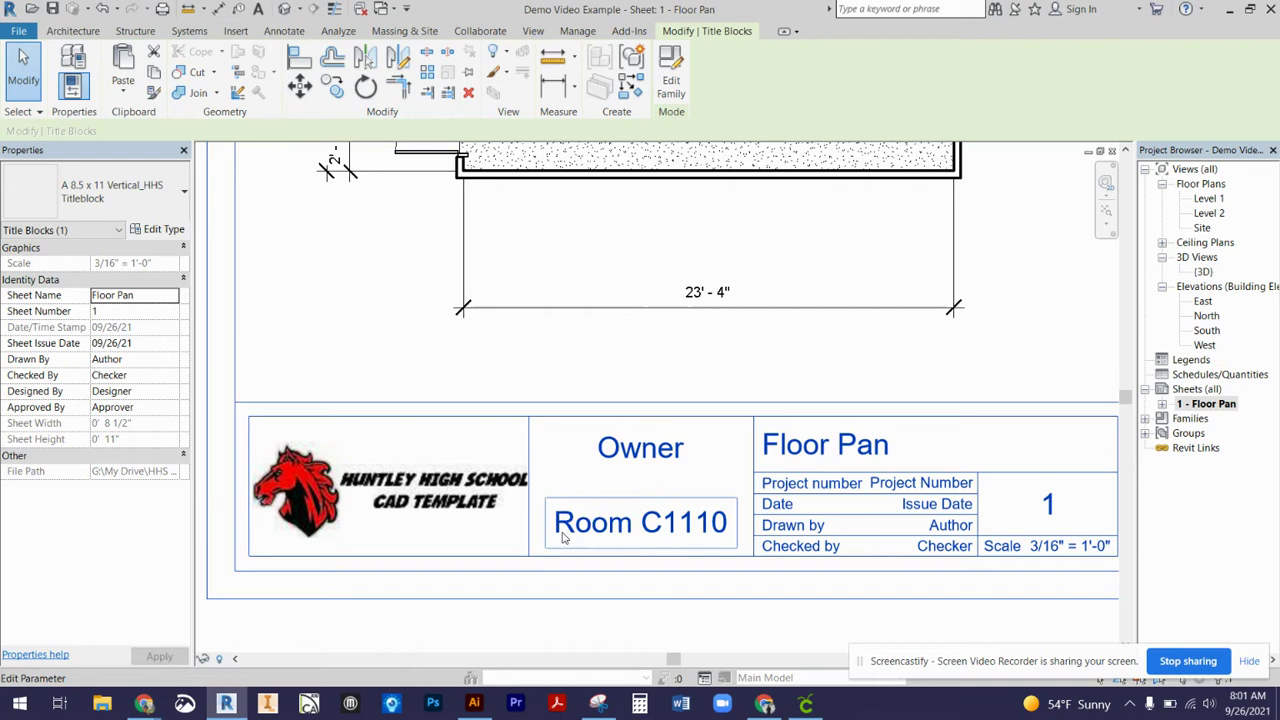
Replace the Owner placeholder text with the instructor's name
left_click(619, 464)
left_click(619, 464)
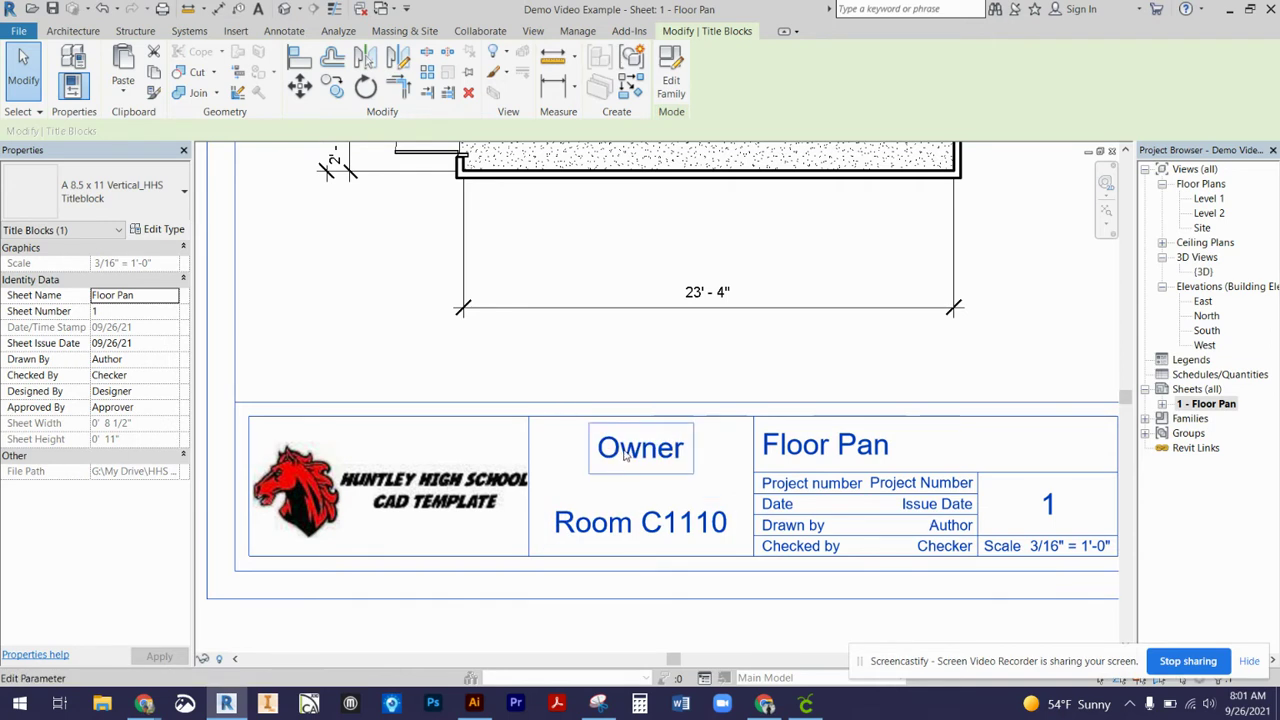
left_click(634, 450)
left_click(644, 443)
left_click_drag(644, 443, 597, 445)
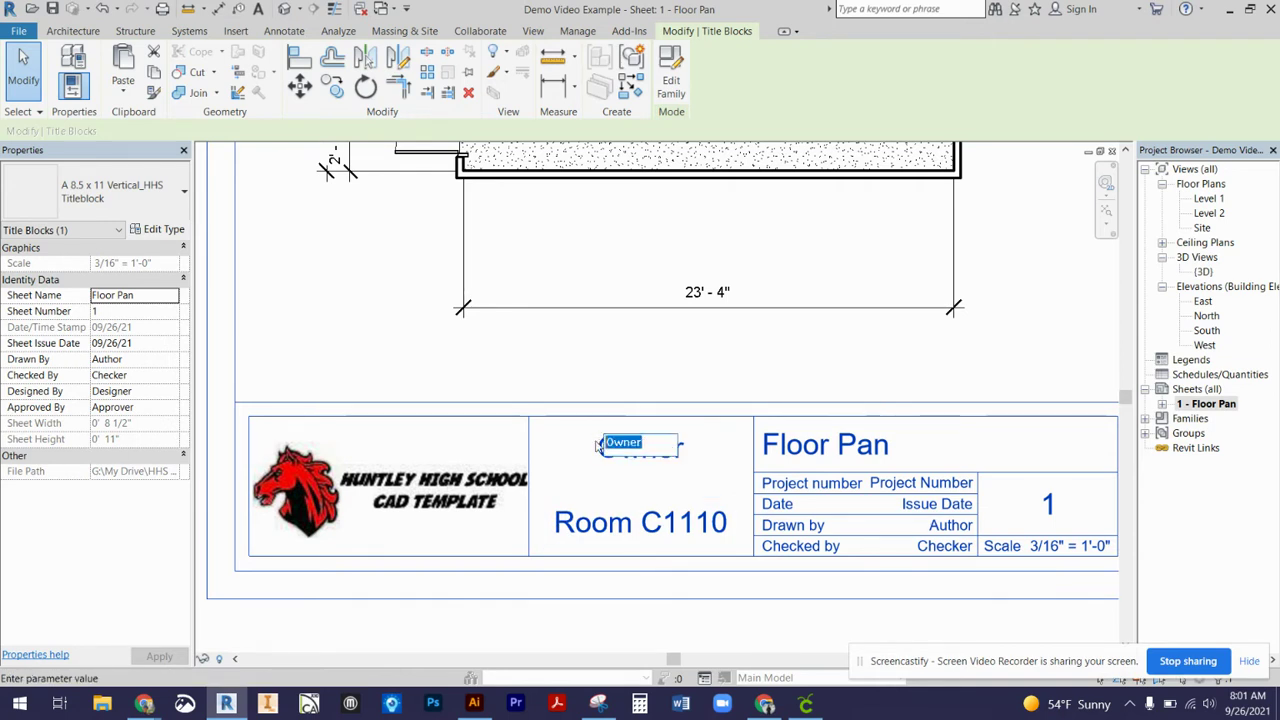
type("Ms")
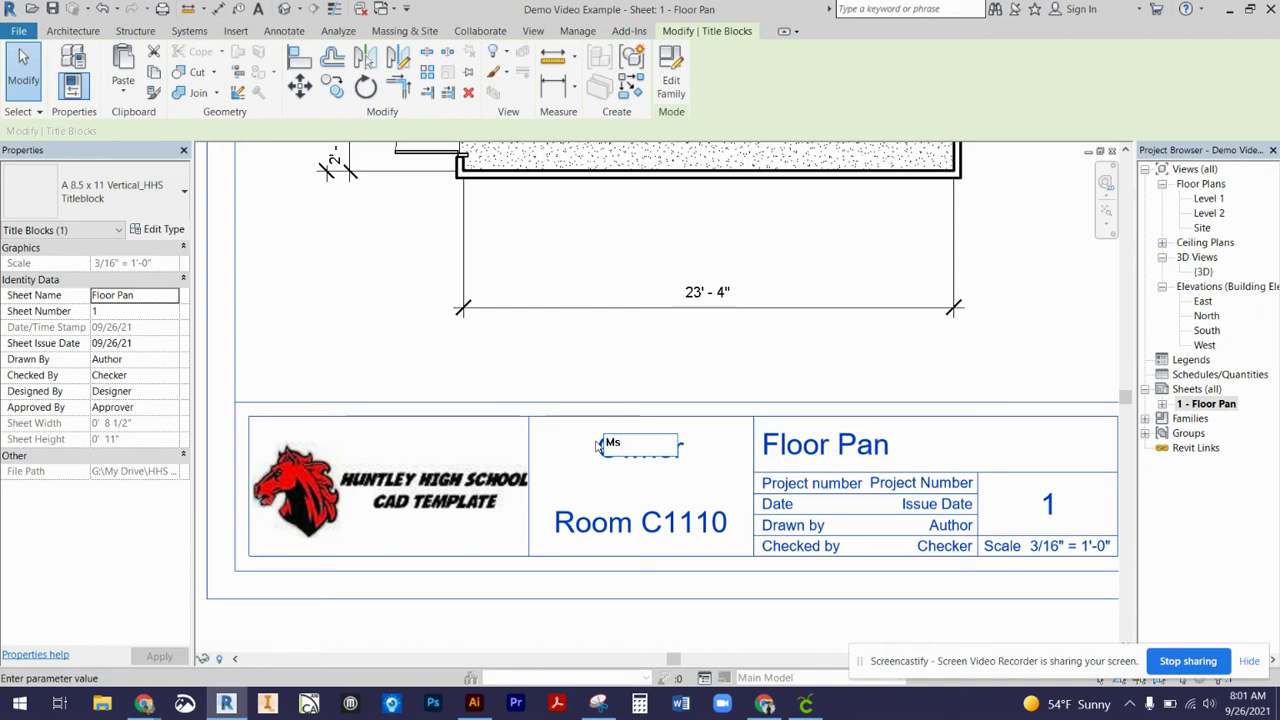
type(". BU")
key("BackSpace")
key("BackSpace")
key("BackSpace")
key("BackSpace")
key("BackSpace")
type("S. BURZA")
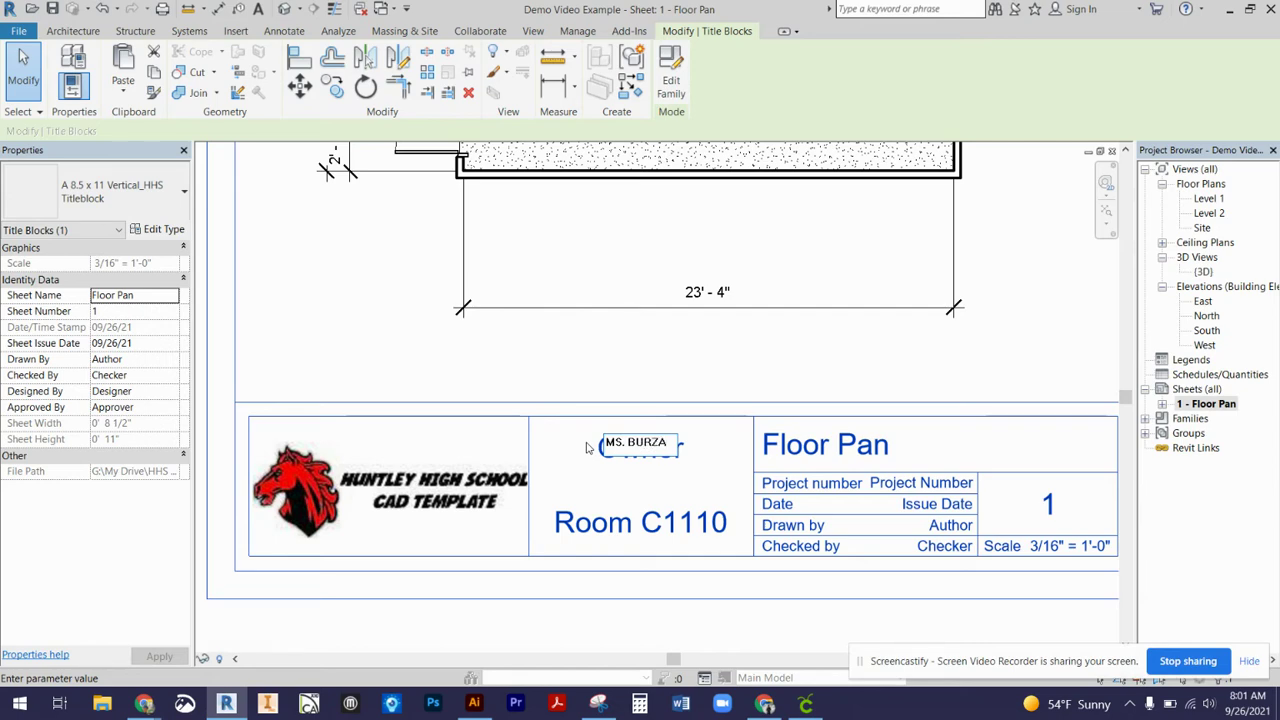
left_click(625, 371)
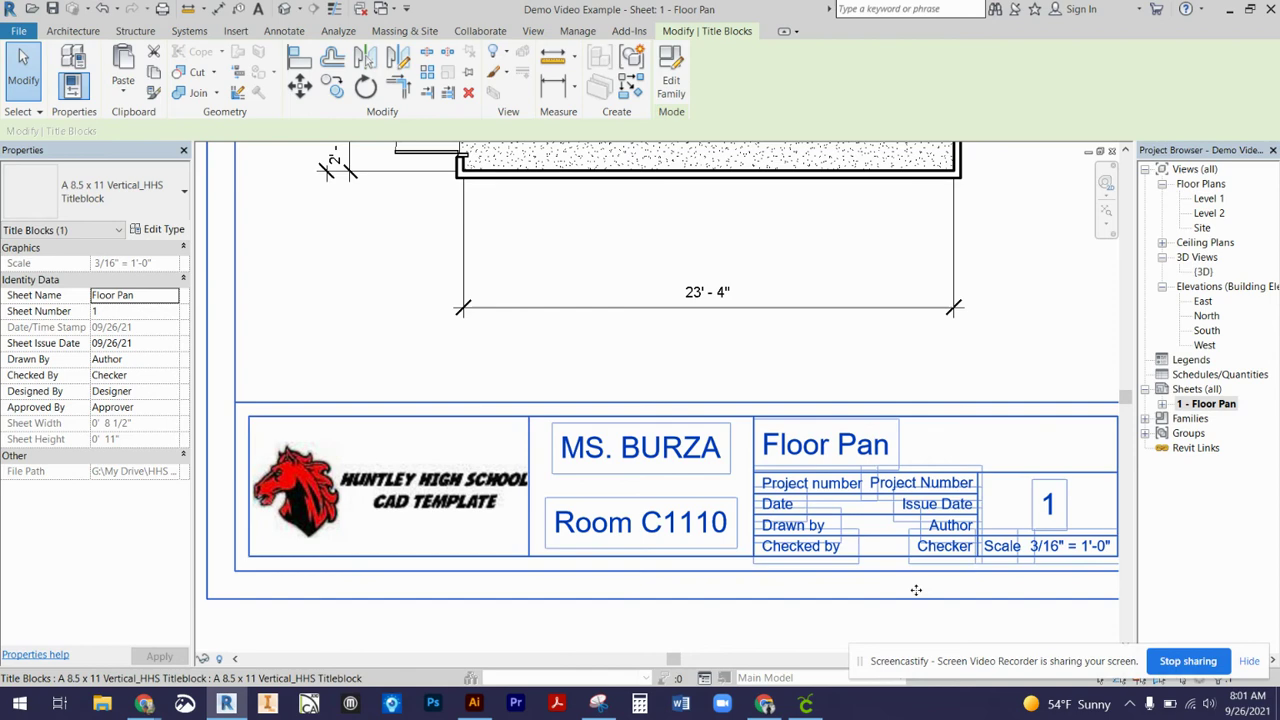
Try the floor plan viewport at 1/4" = 1'-0" scale and reposition it on the sheet
middle_click_drag(913, 630, 735, 624)
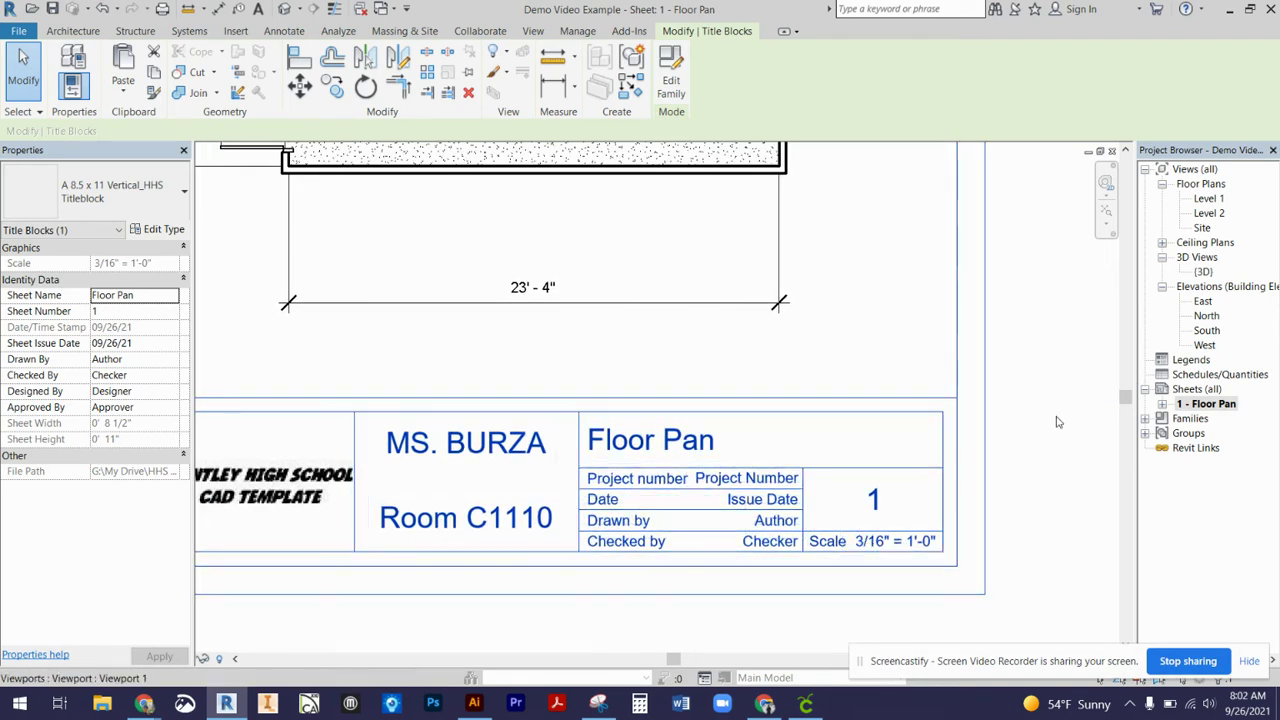
scroll(1051, 409, "up", 2)
scroll(1051, 409, "down", 5)
middle_click_drag(1045, 272, 940, 443)
left_click(787, 266)
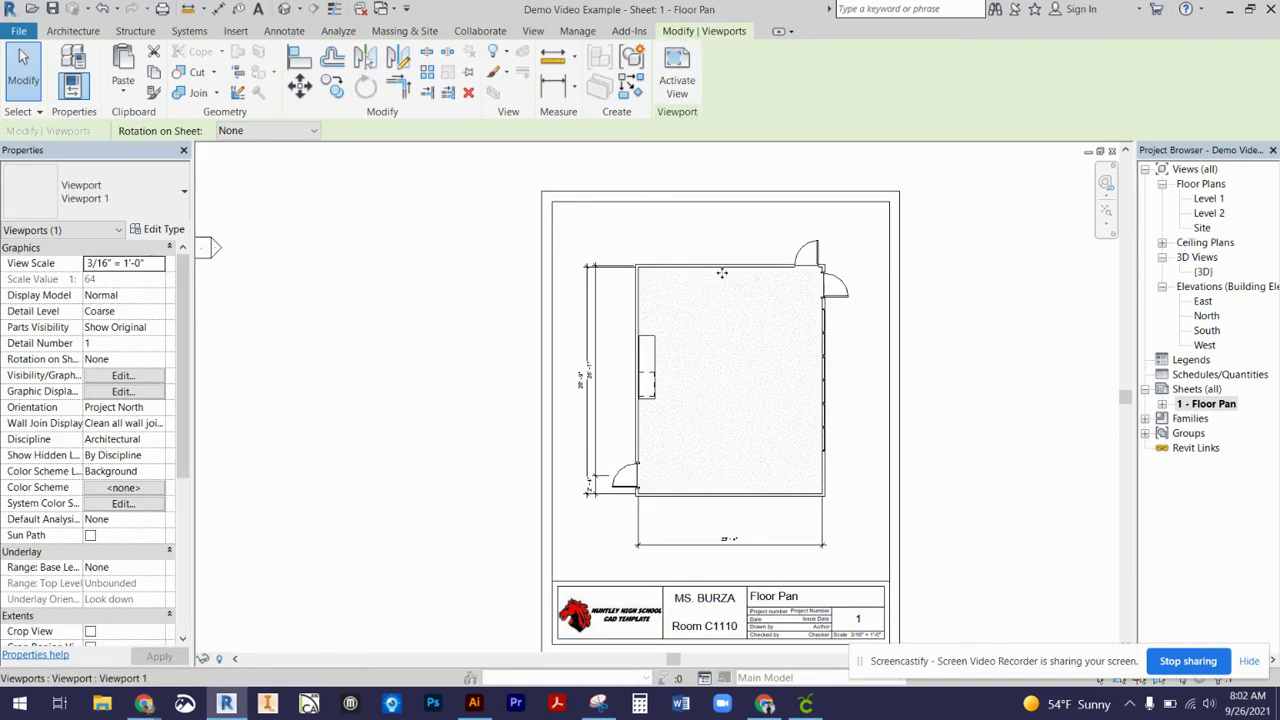
left_click(124, 263)
left_click(158, 263)
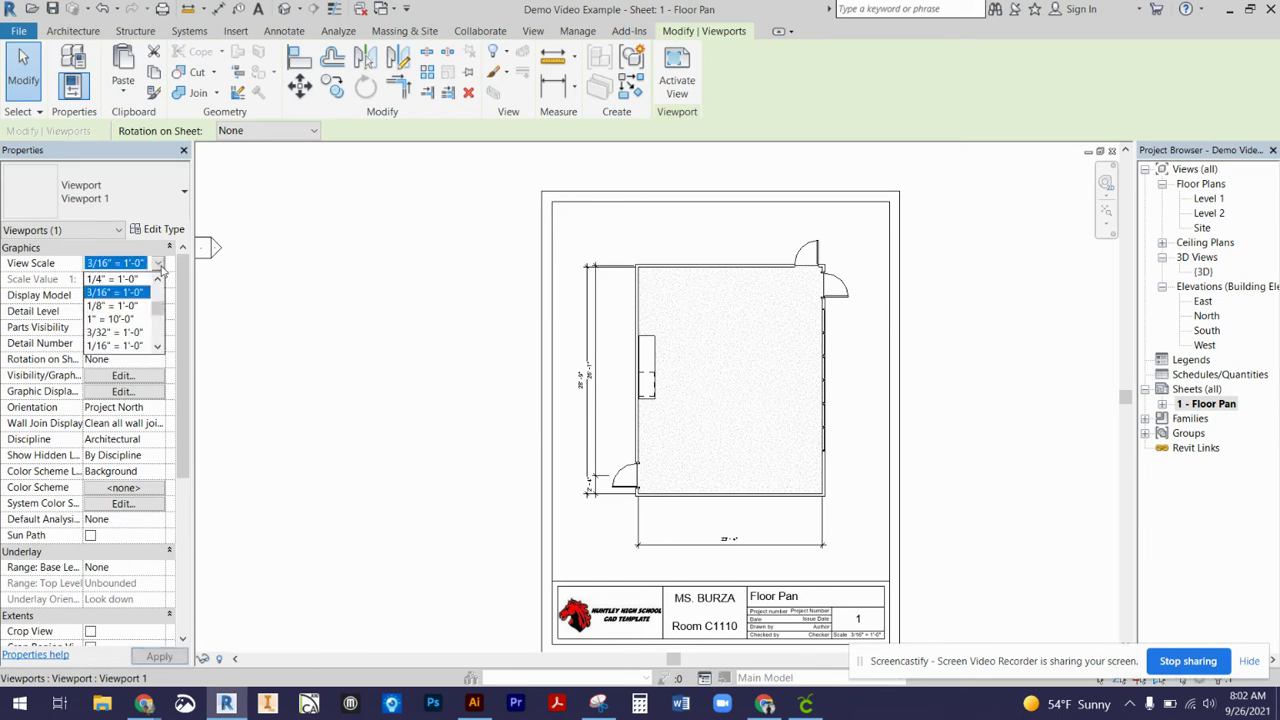
left_click(133, 280)
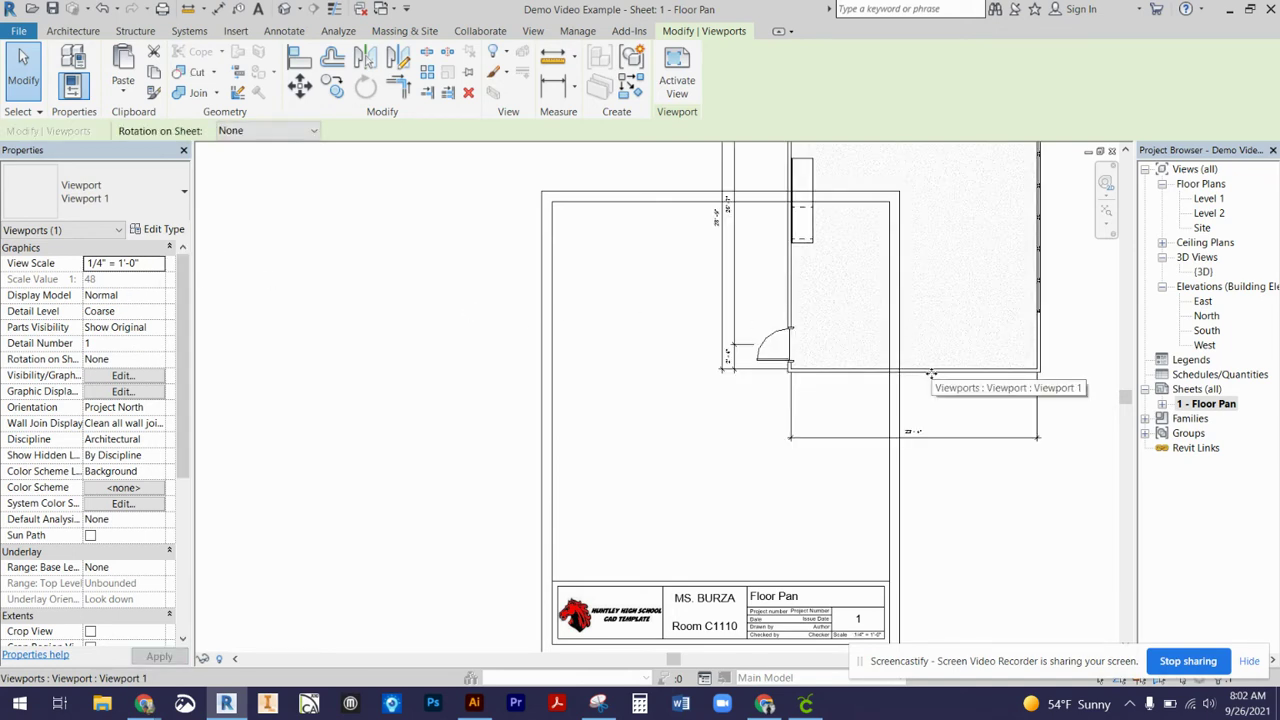
left_click_drag(933, 369, 791, 553)
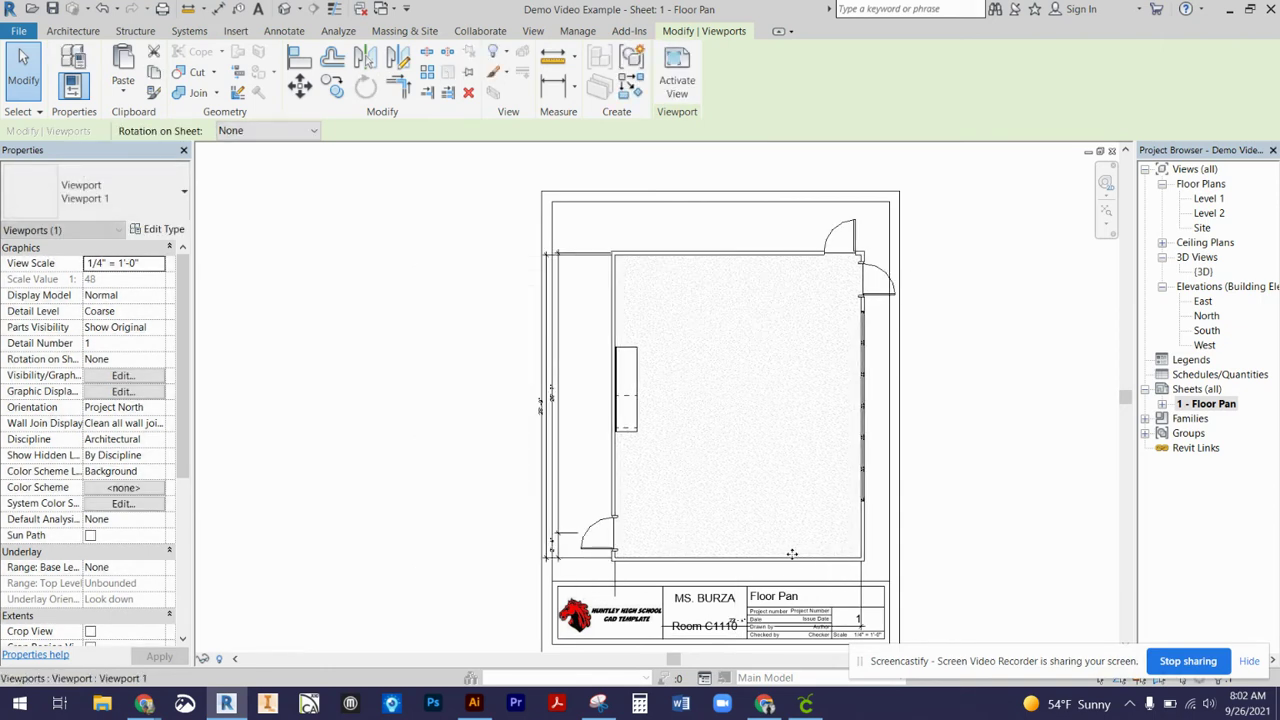
Return the floor plan to 3/16" = 1'-0" and centre it above the title block
left_click(159, 263)
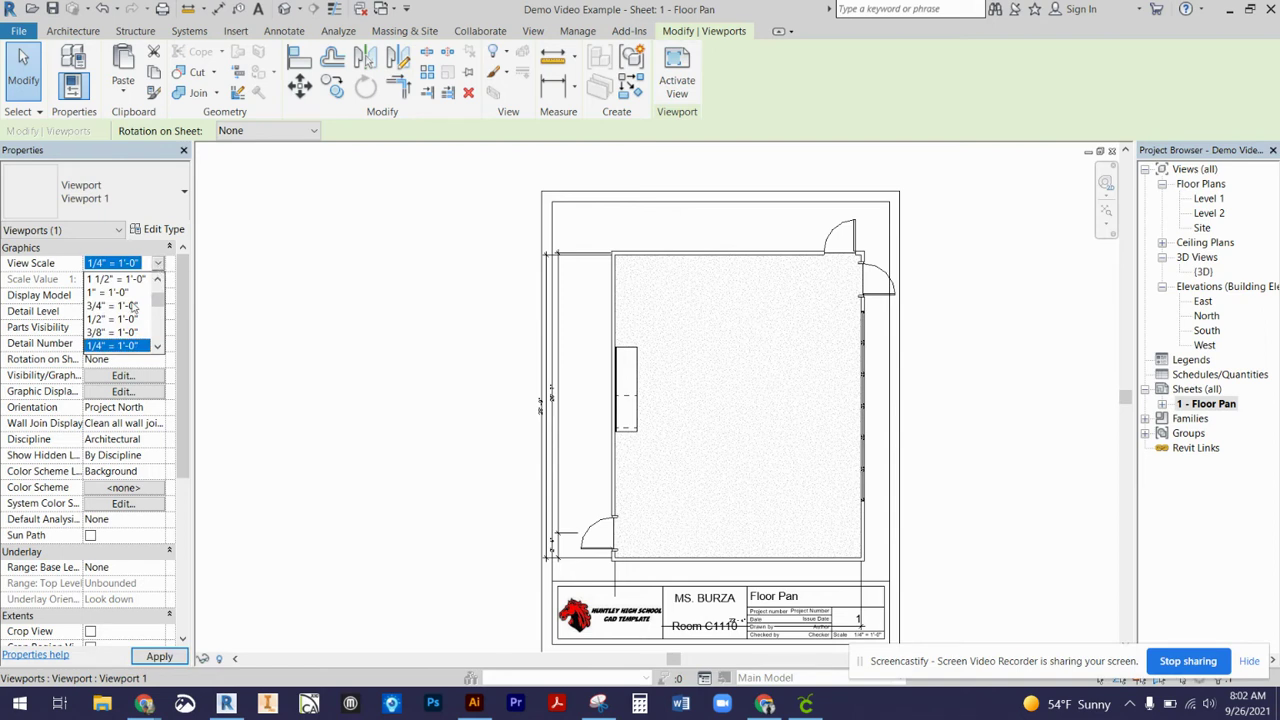
left_click(157, 346)
left_click(128, 345)
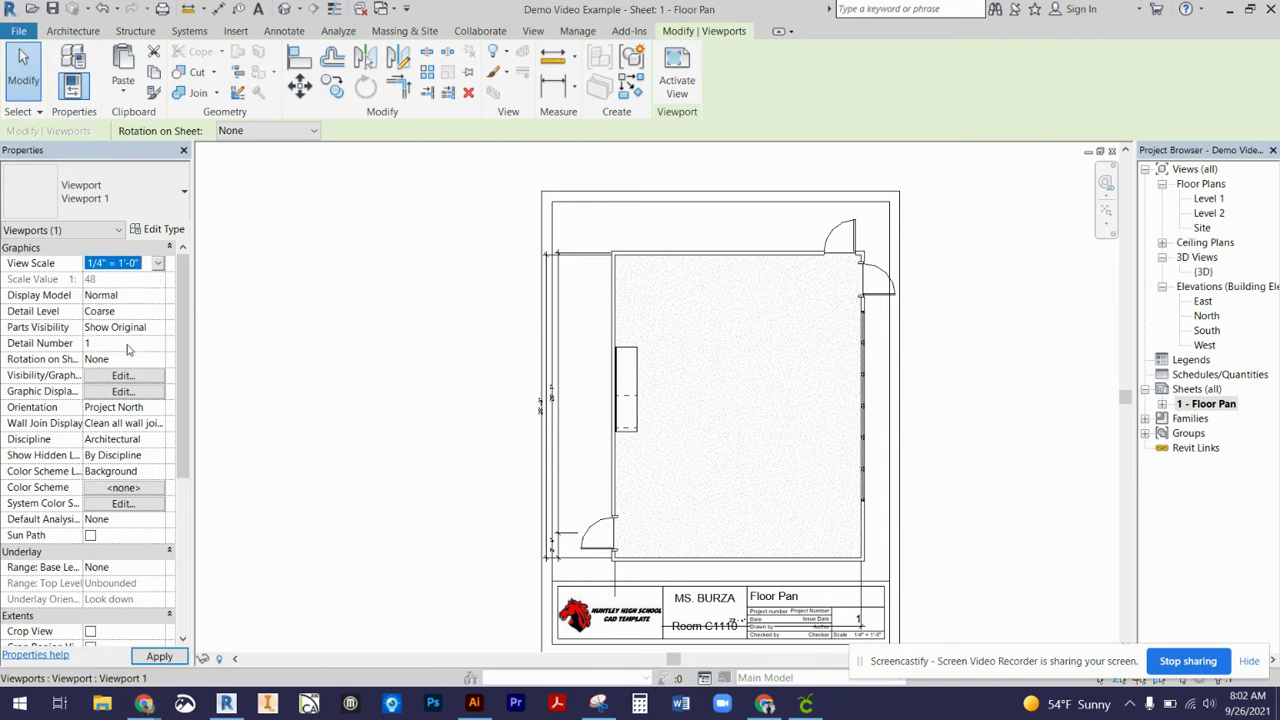
mouse_move(582, 452)
left_mouse_down()
mouse_move(926, 263)
mouse_move(758, 266)
left_mouse_up()
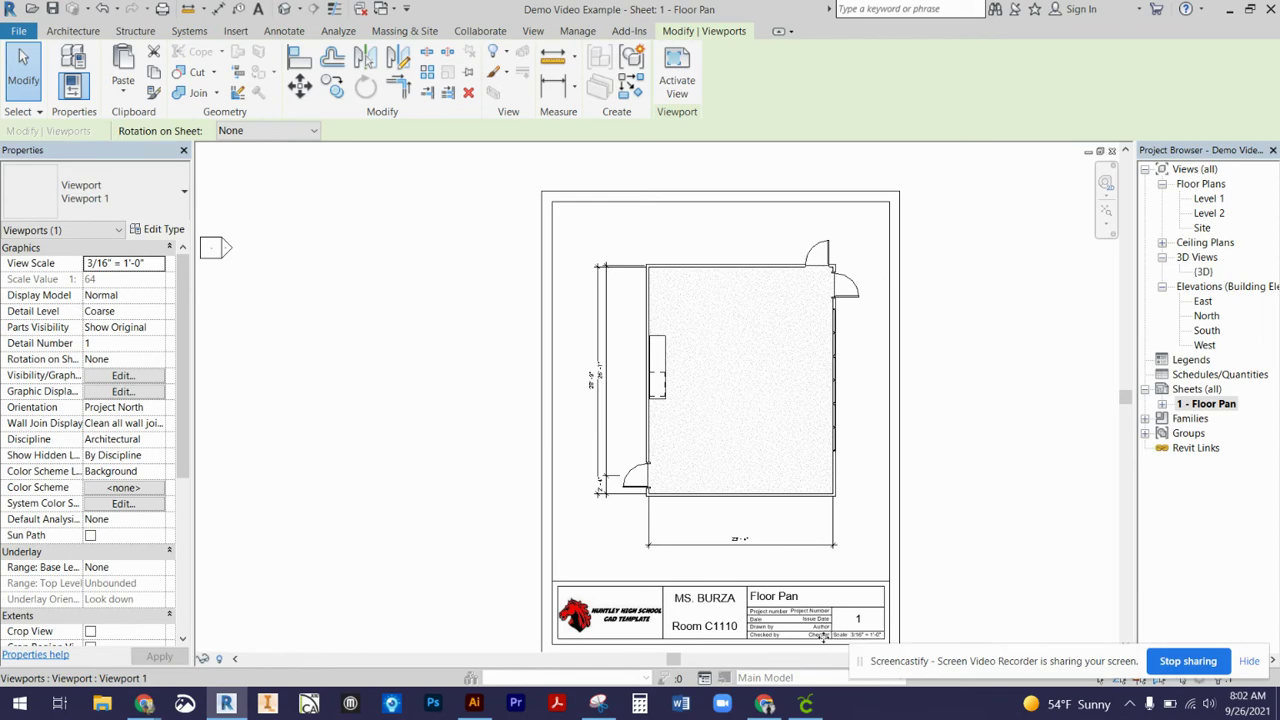
scroll(789, 636, "up", 5)
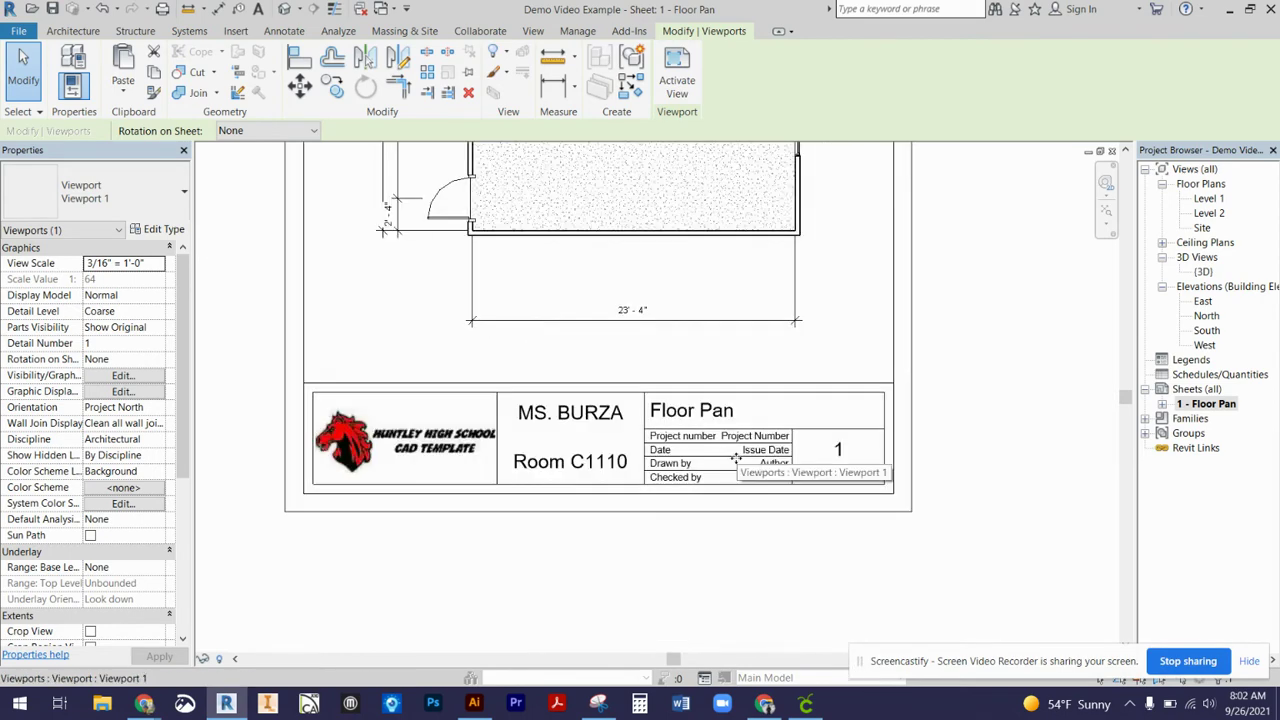
Activate the Level 1 floor plan viewport on Sheet 1, then zoom back out to the whole sheet
scroll(731, 453, "up", 1)
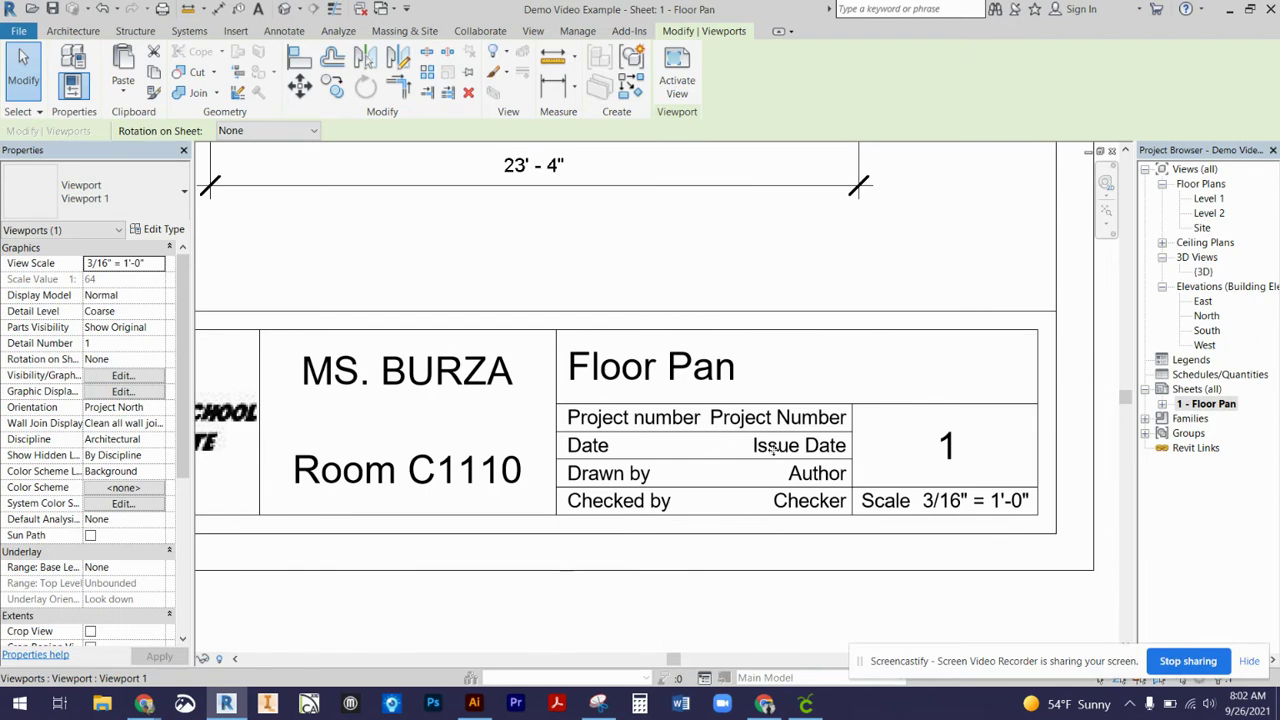
double_click(590, 444)
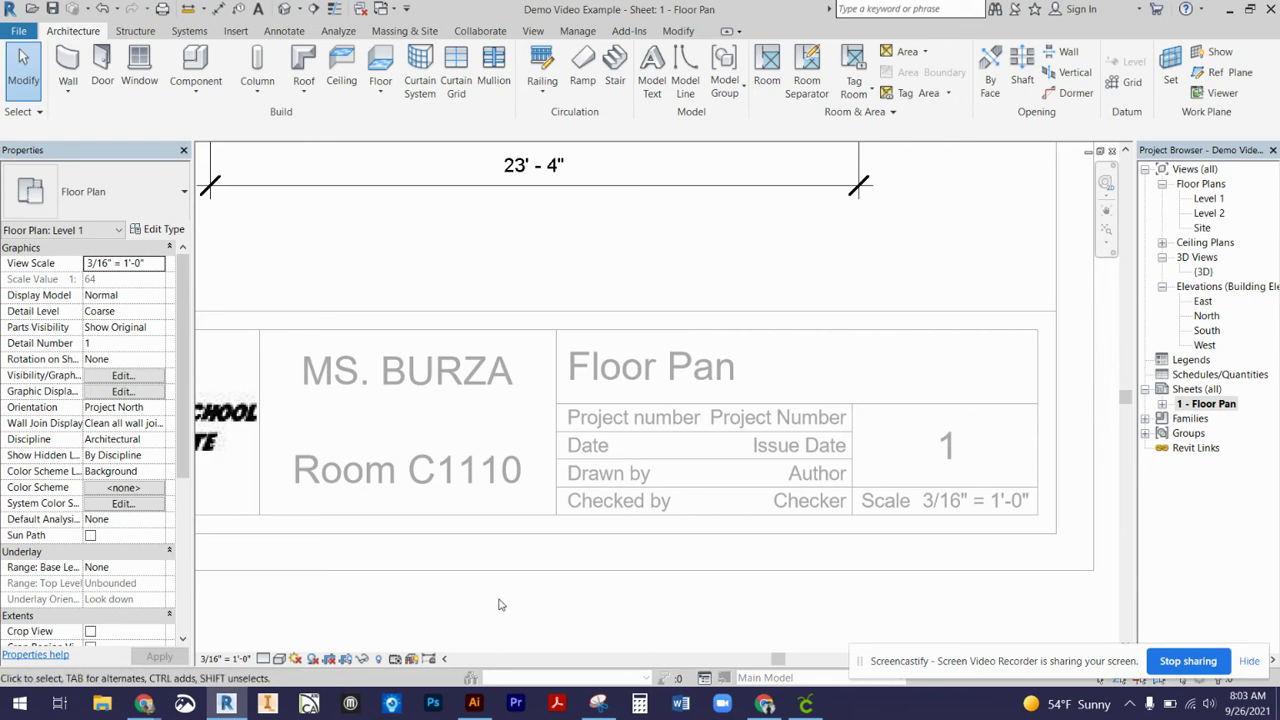
scroll(382, 440, "down", 3)
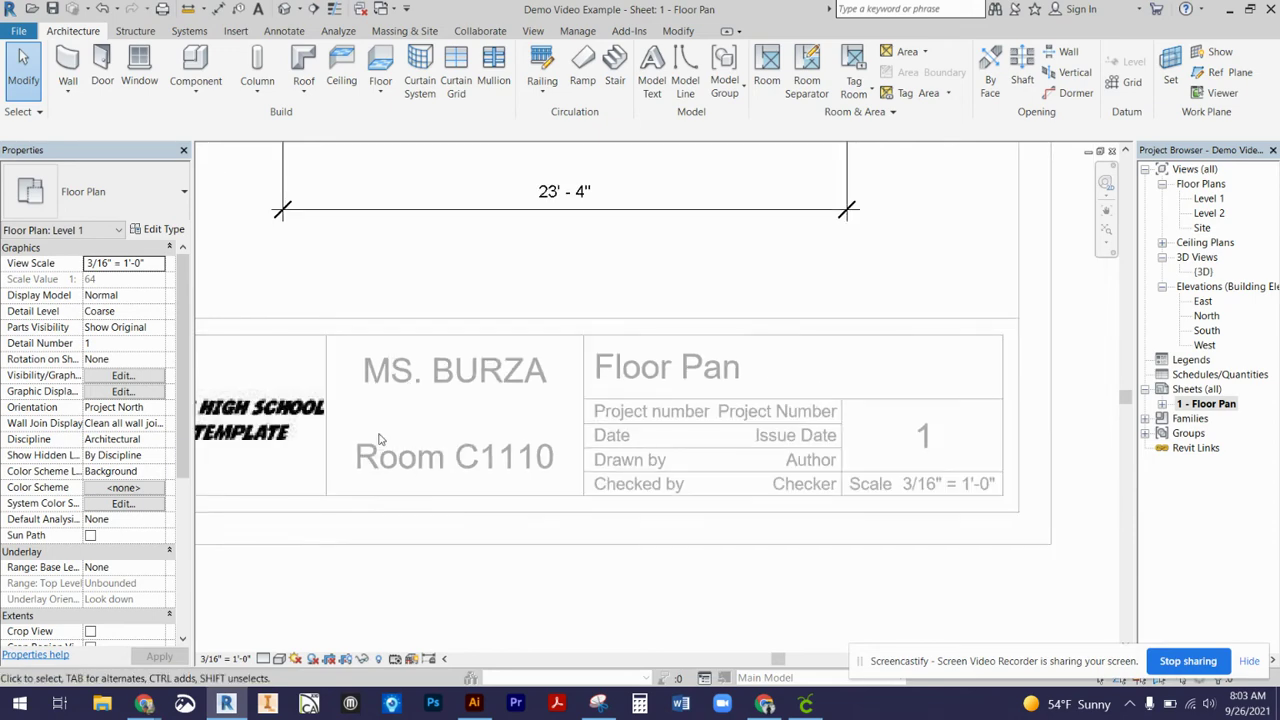
scroll(424, 405, "down", 3)
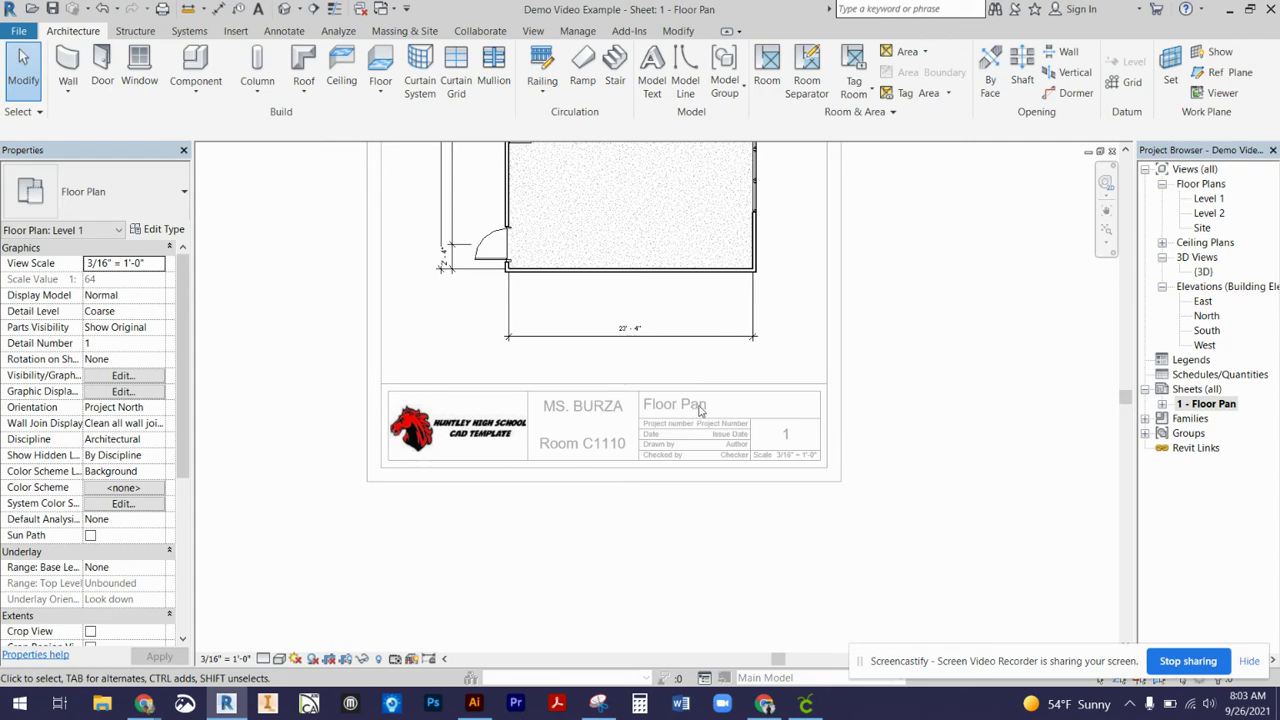
left_click(1234, 406)
Rename sheet 1 from 'Floor Pan' to 'Floor Plan' and zoom to fit the sheet
right_click(1233, 408)
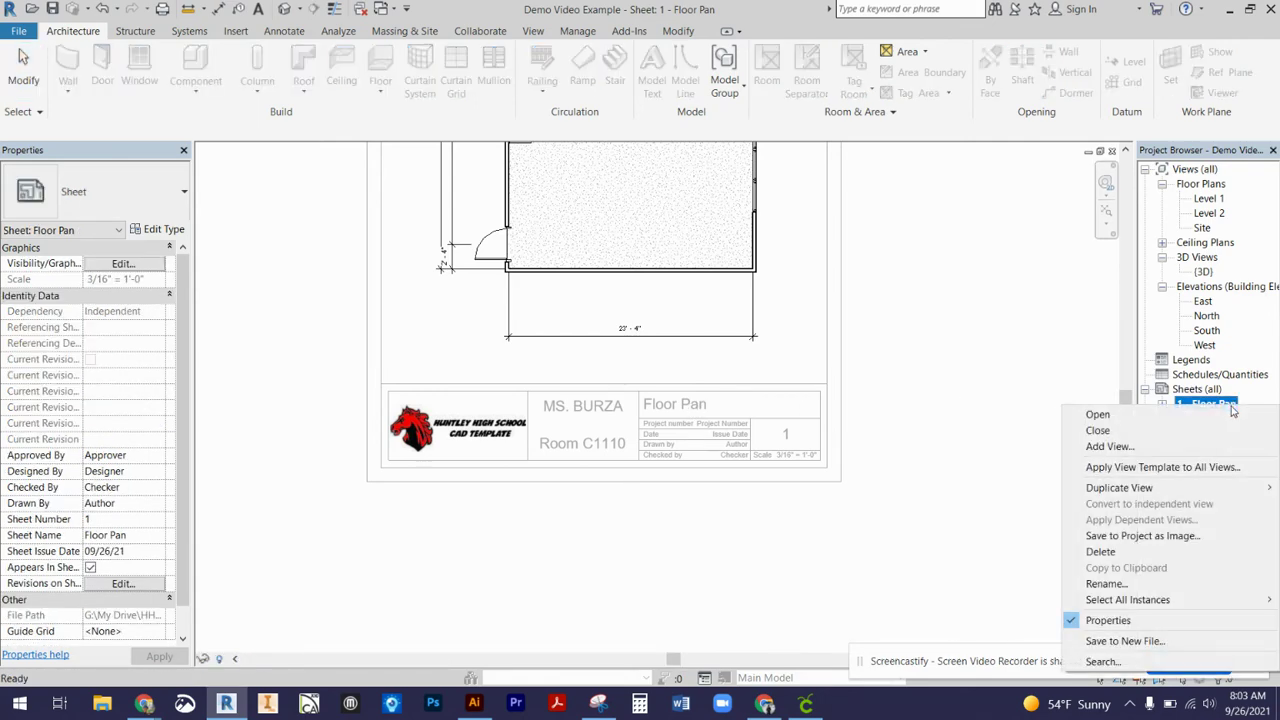
left_click(1130, 590)
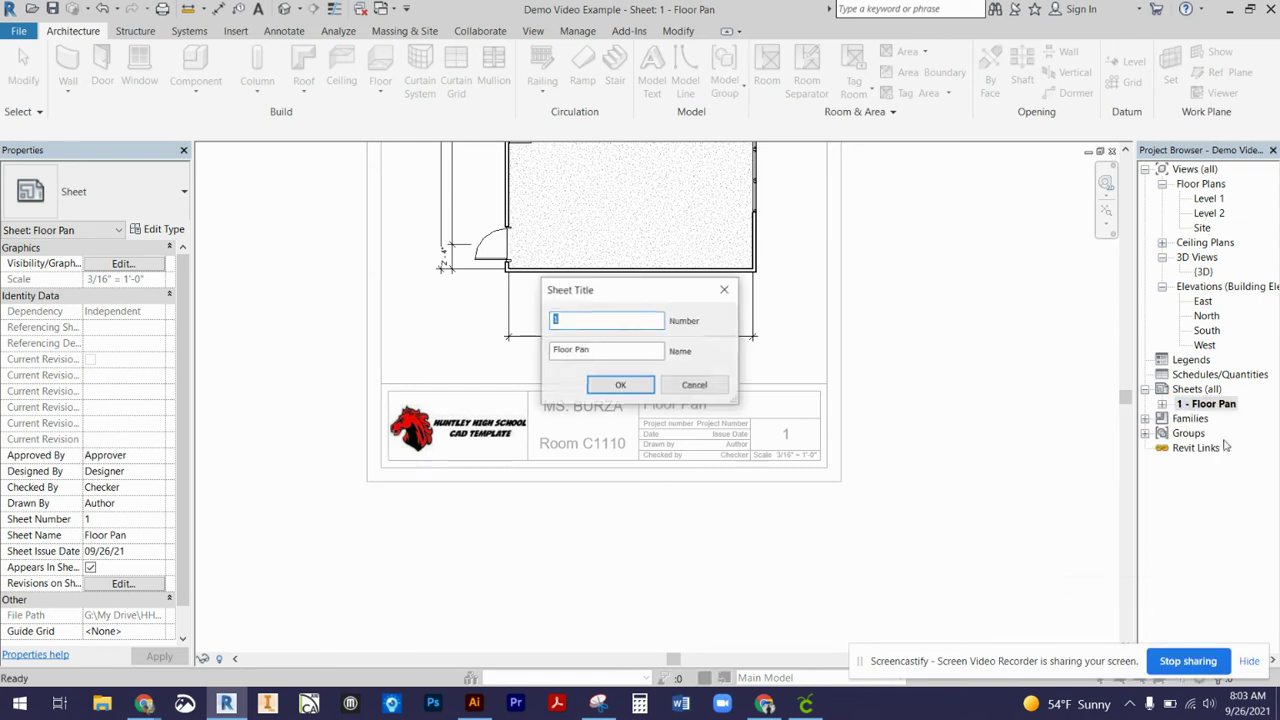
left_click(580, 350)
type("l")
left_click(620, 385)
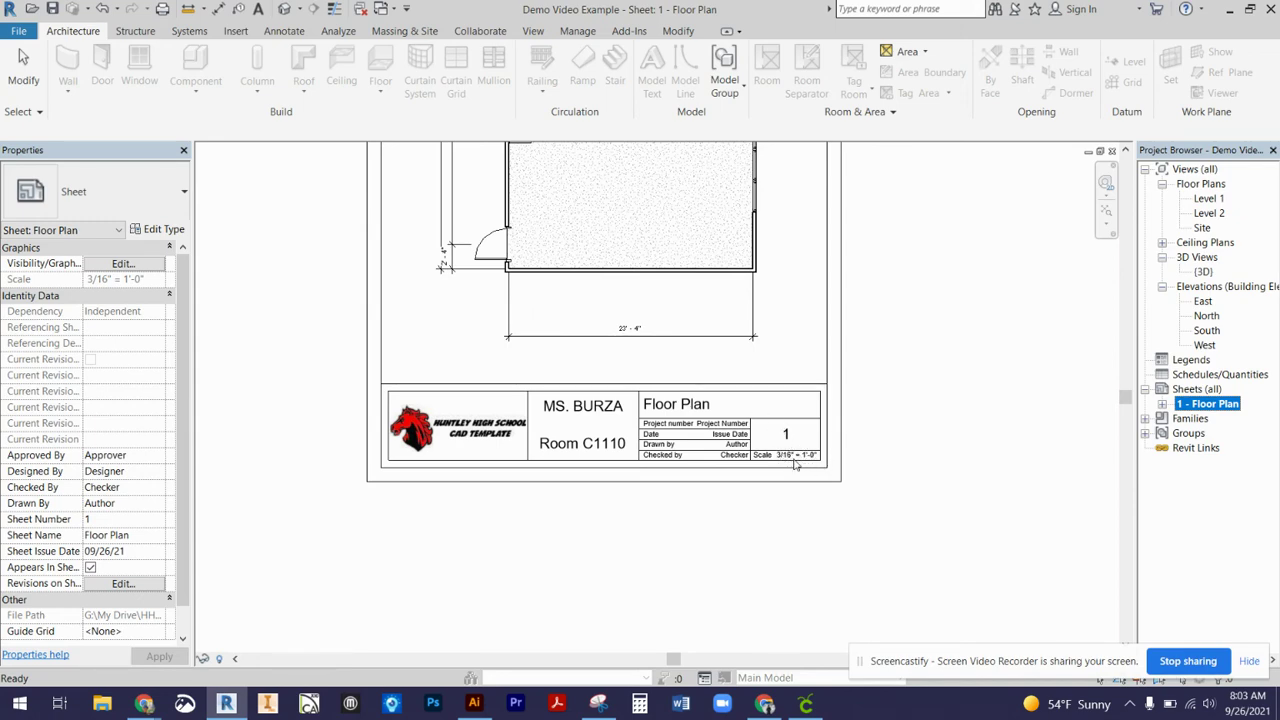
scroll(794, 277, "up", 1)
scroll(794, 275, "down", 3)
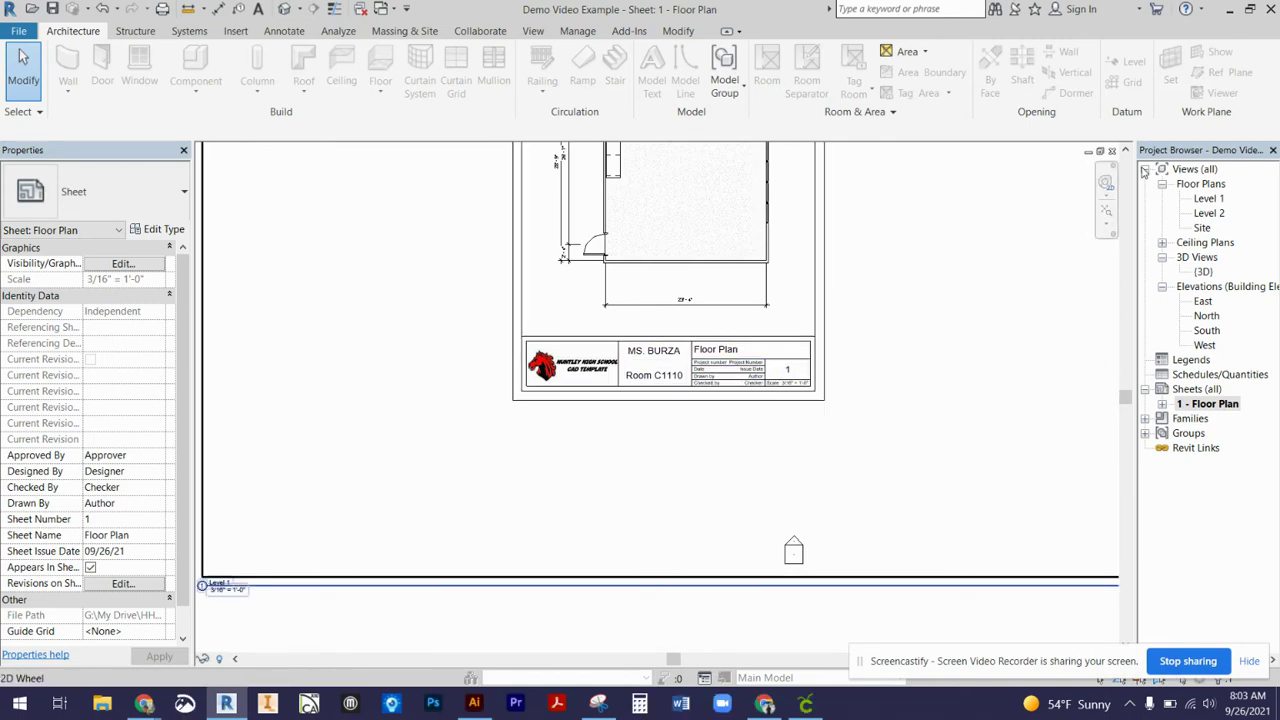
left_click(1107, 212)
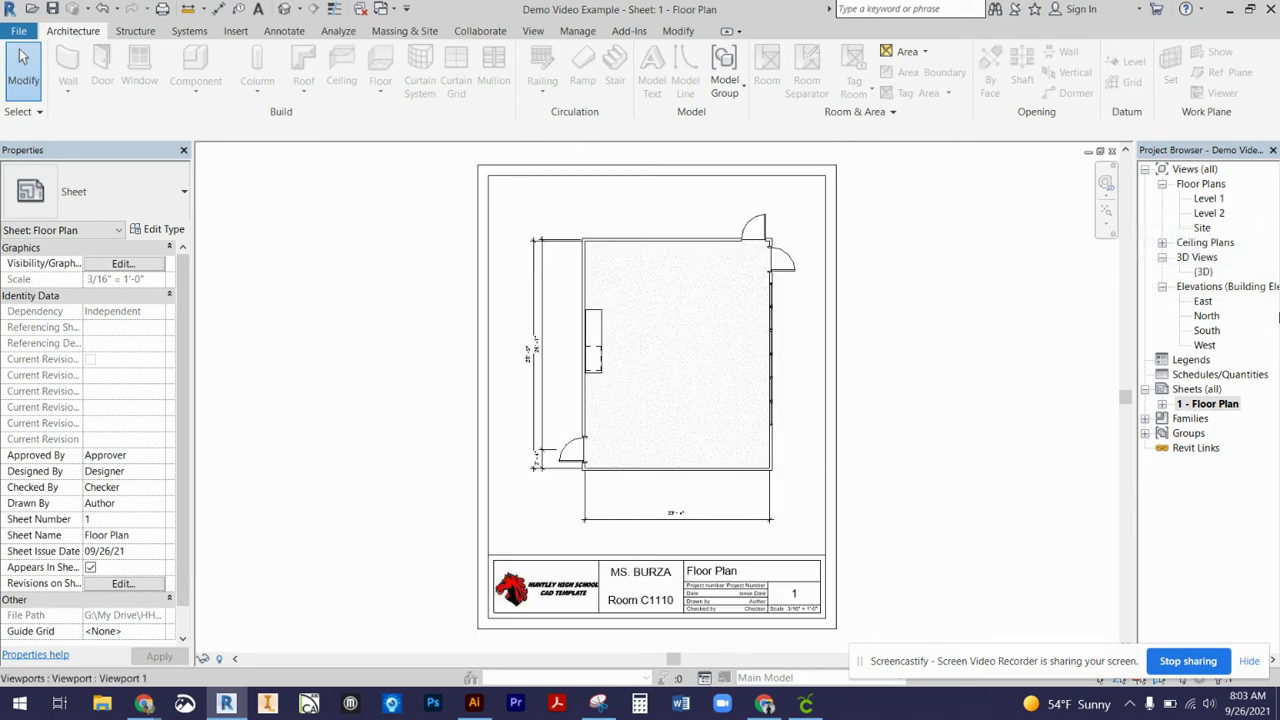
Create a new sheet using the A 8.5 x 11 Vertical_HHS Titleblock
right_click(1195, 389)
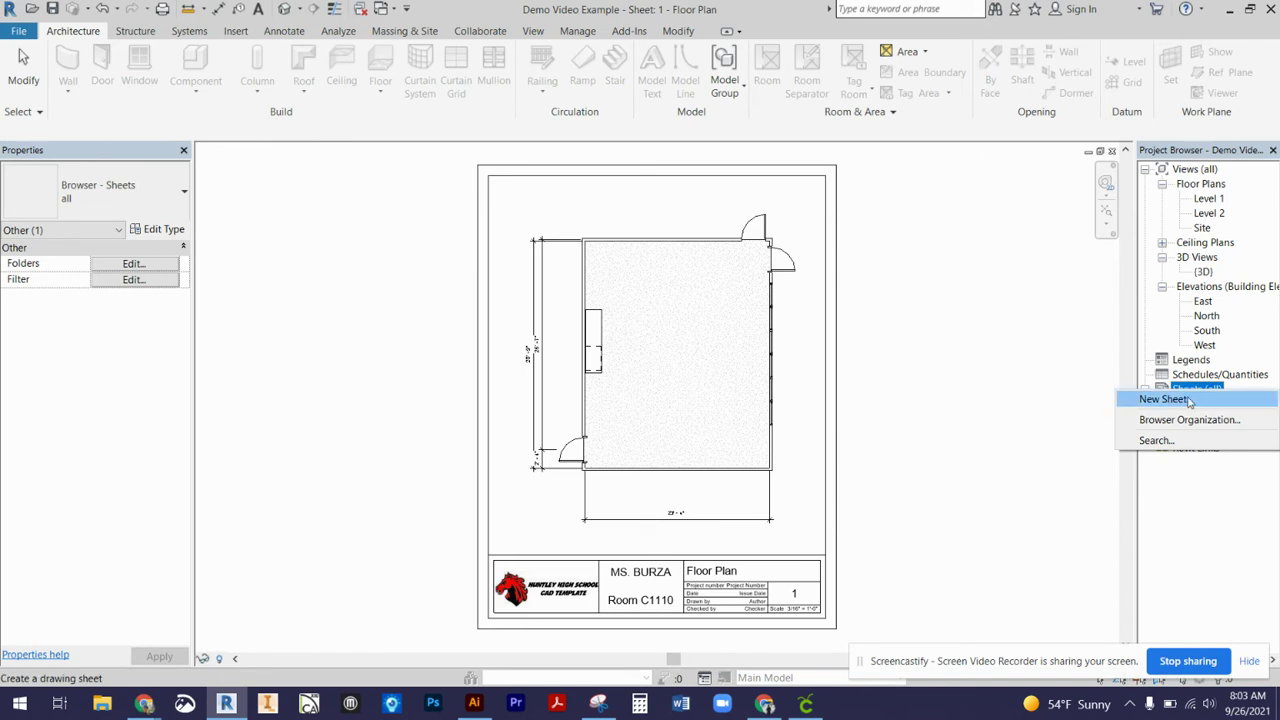
left_click(1164, 399)
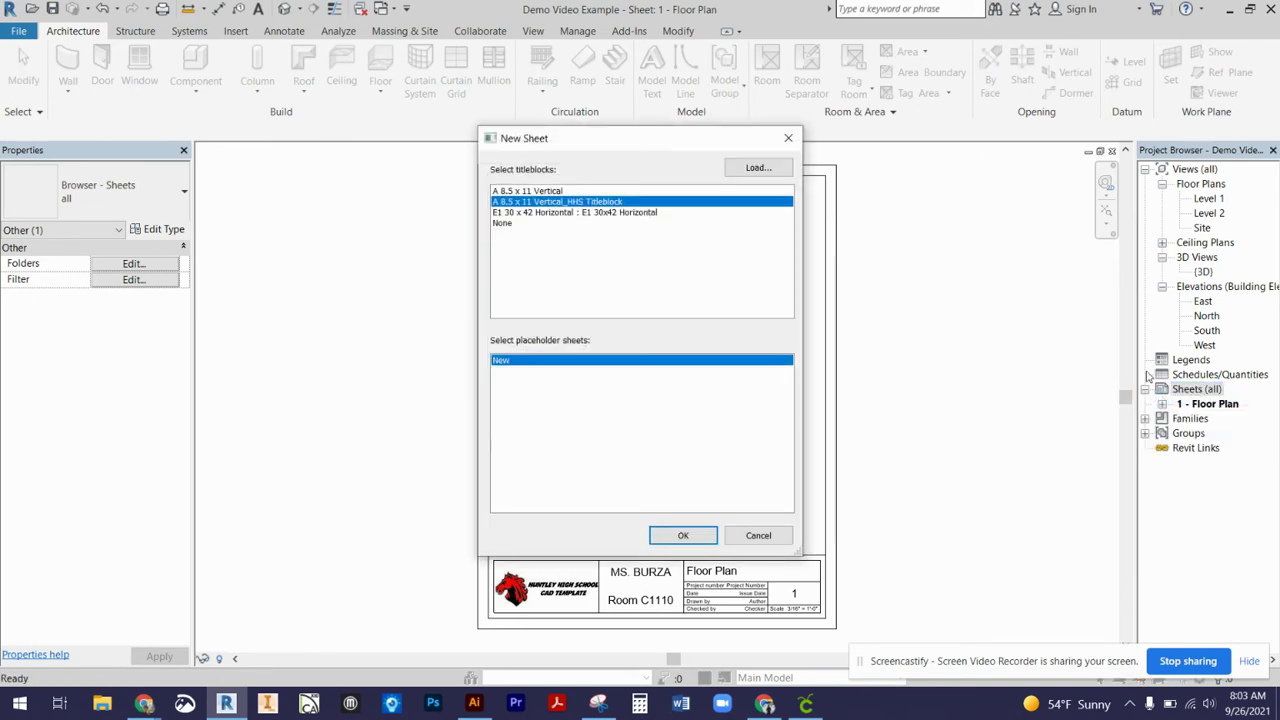
left_click(683, 535)
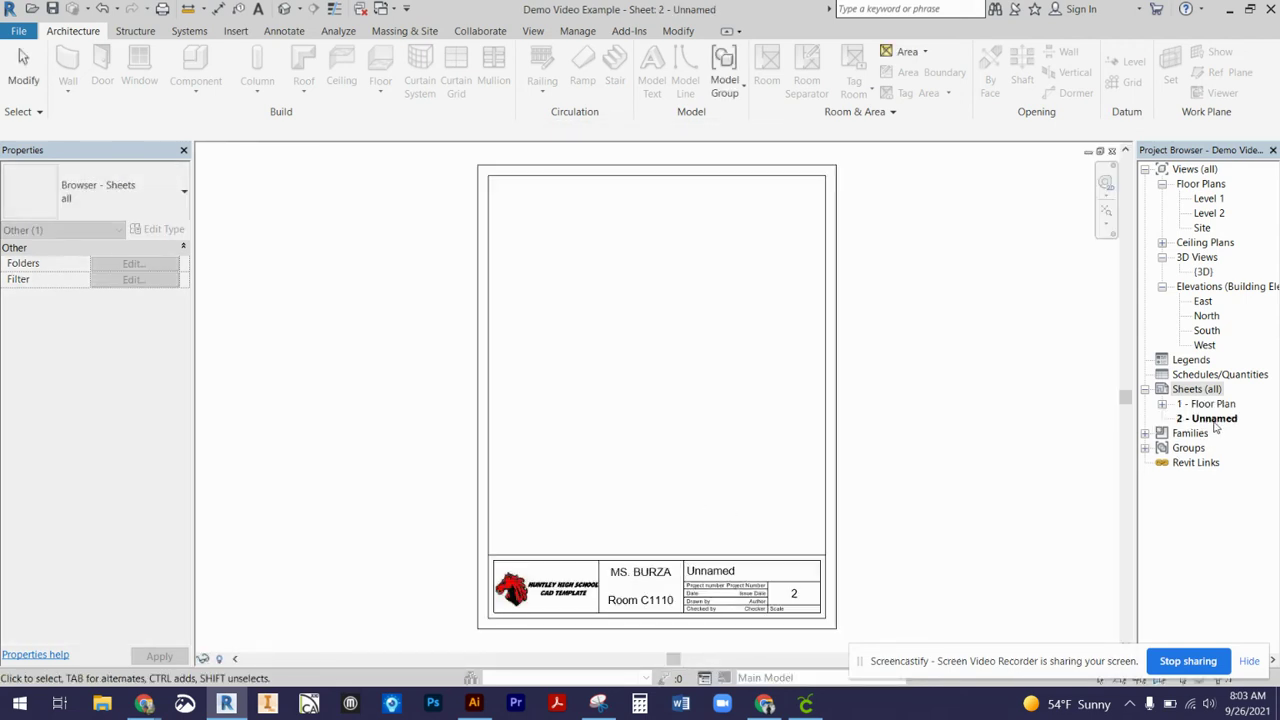
Rename the new sheet 2 from Unnamed to '3D VIEW'
left_click(1214, 420)
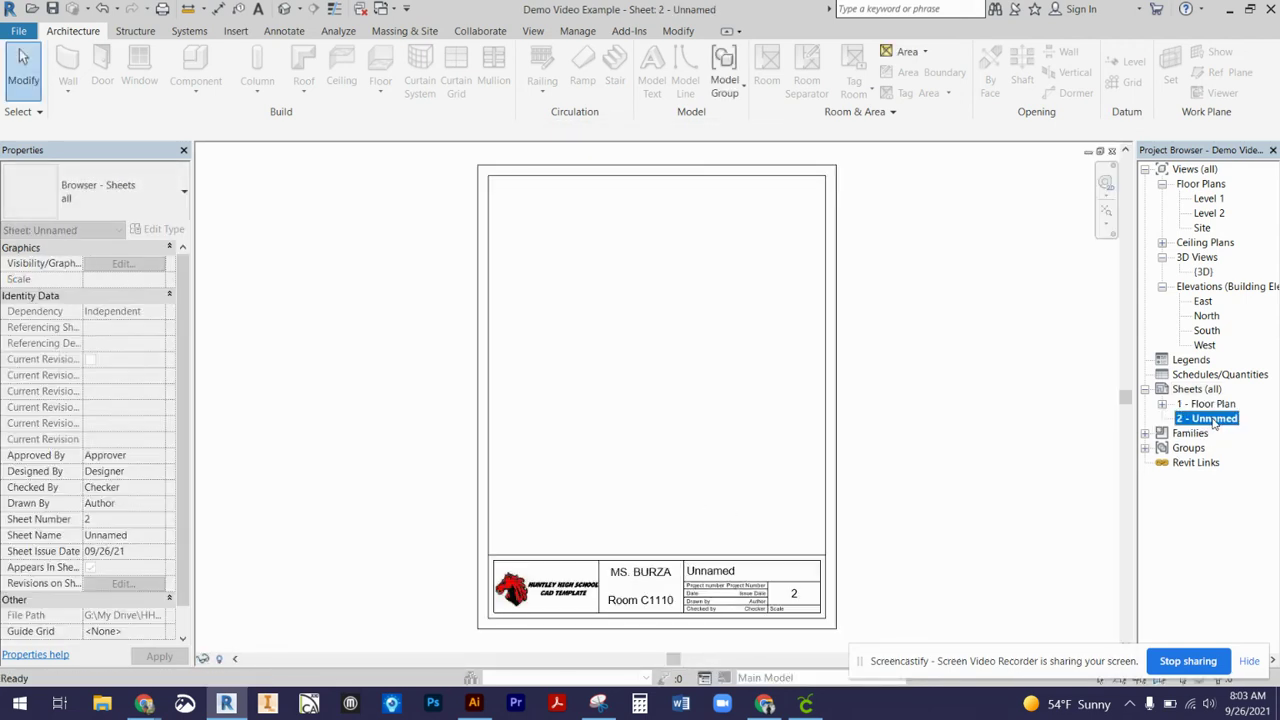
right_click(1208, 423)
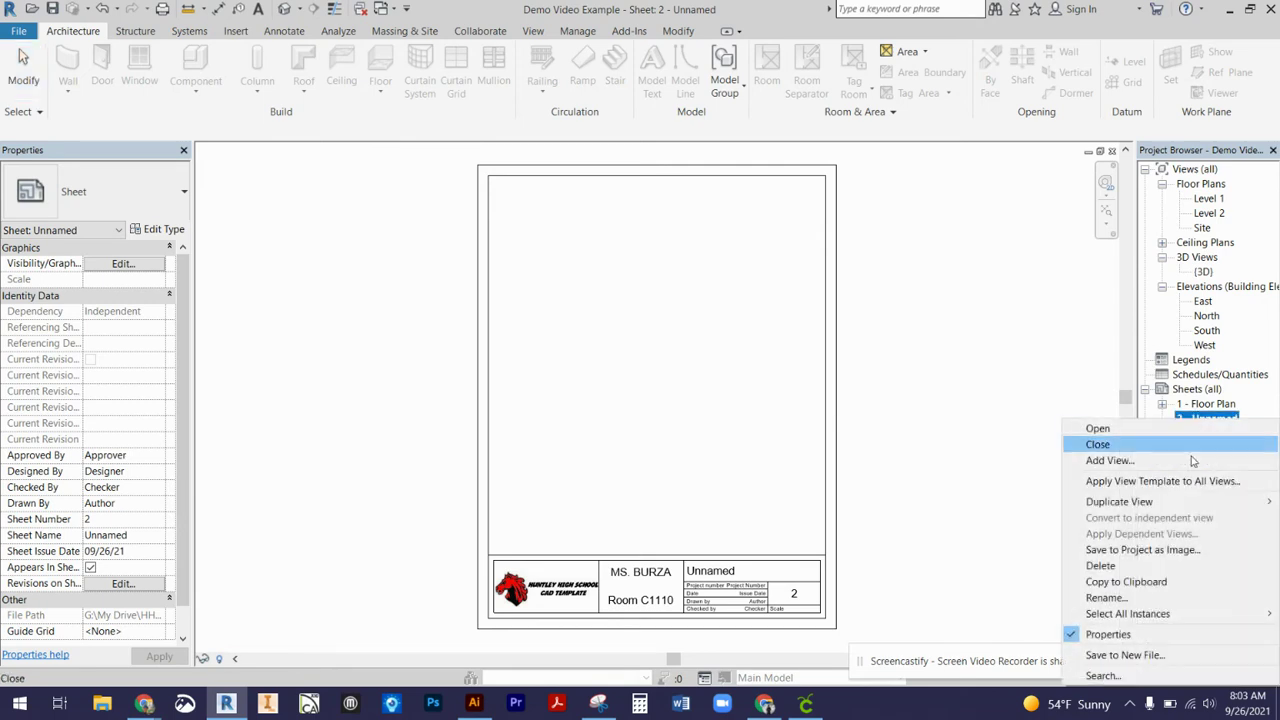
left_click(1098, 598)
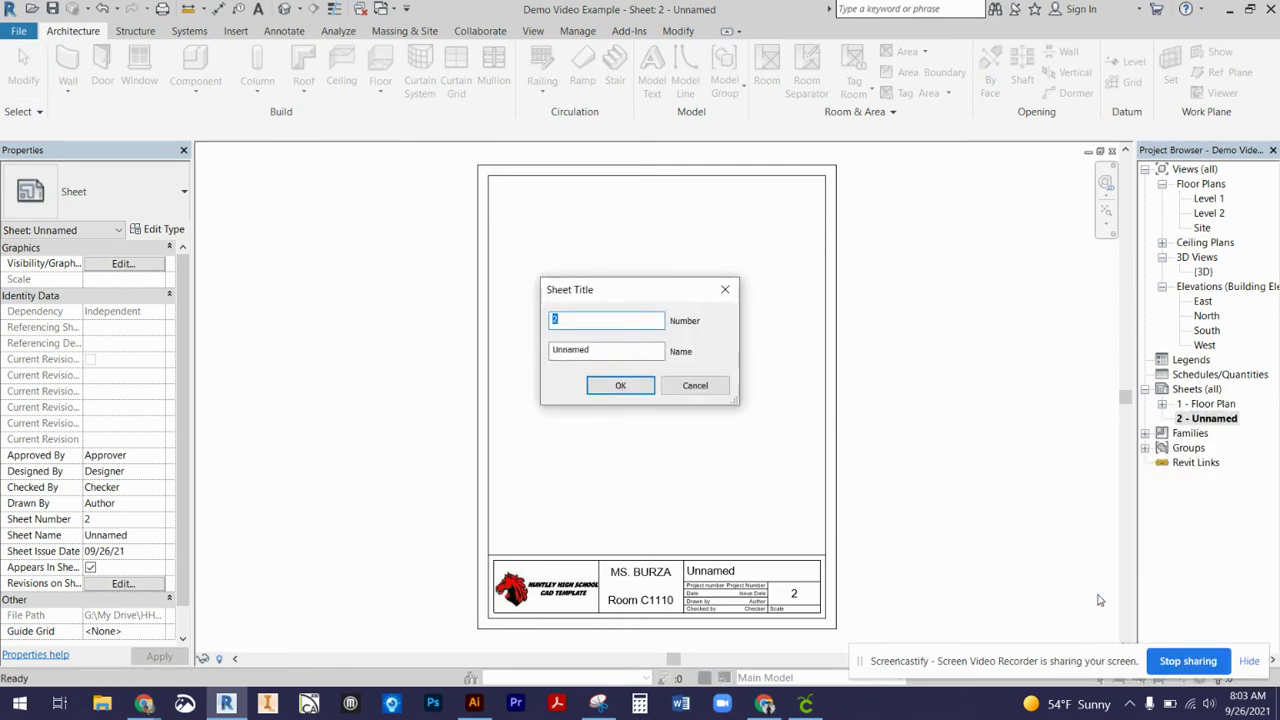
key("Tab")
type("#")
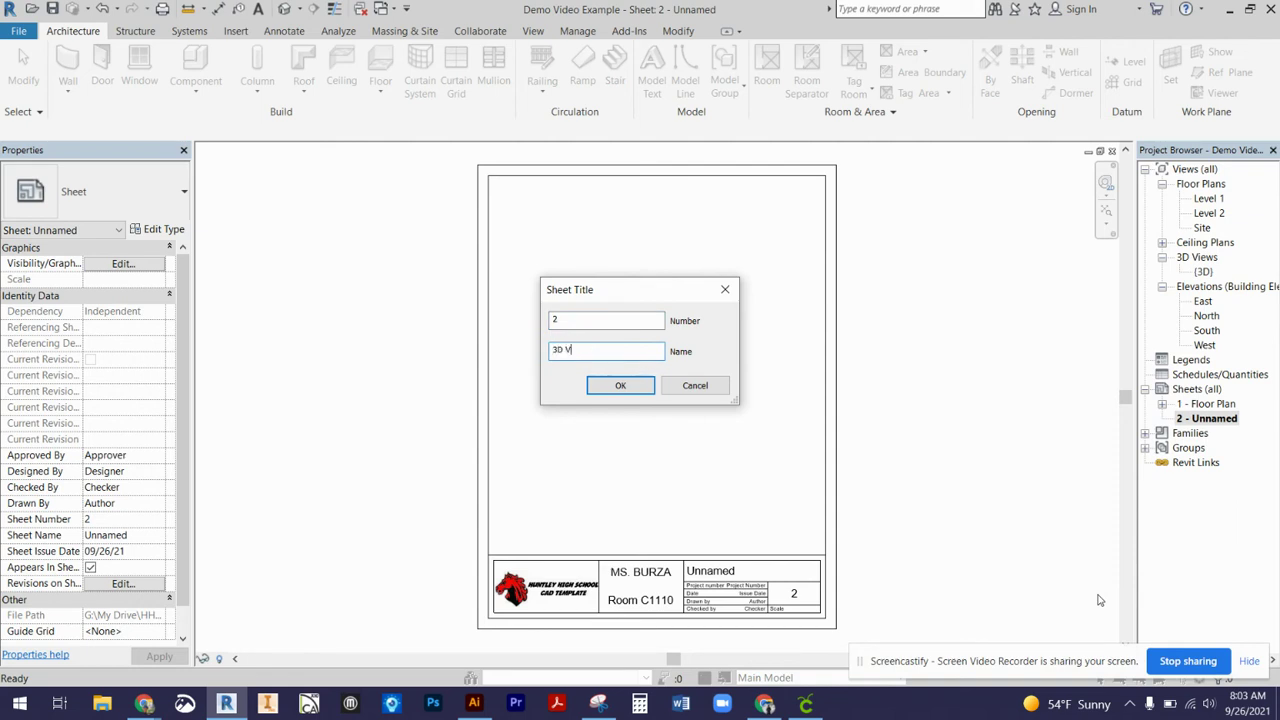
type("D VIEW")
key("Return")
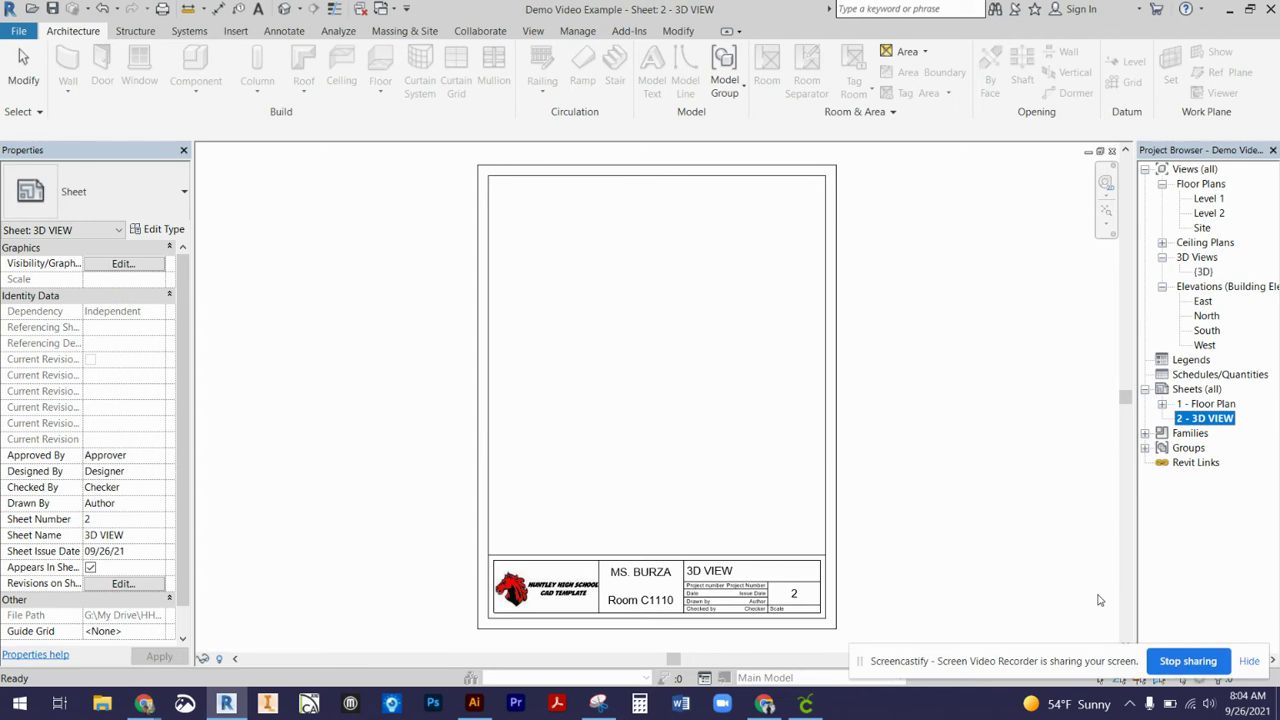
Drag the {3D} view onto sheet 2 - 3D VIEW and place it as a viewport
left_click(1204, 272)
left_click_drag(1206, 275, 645, 347)
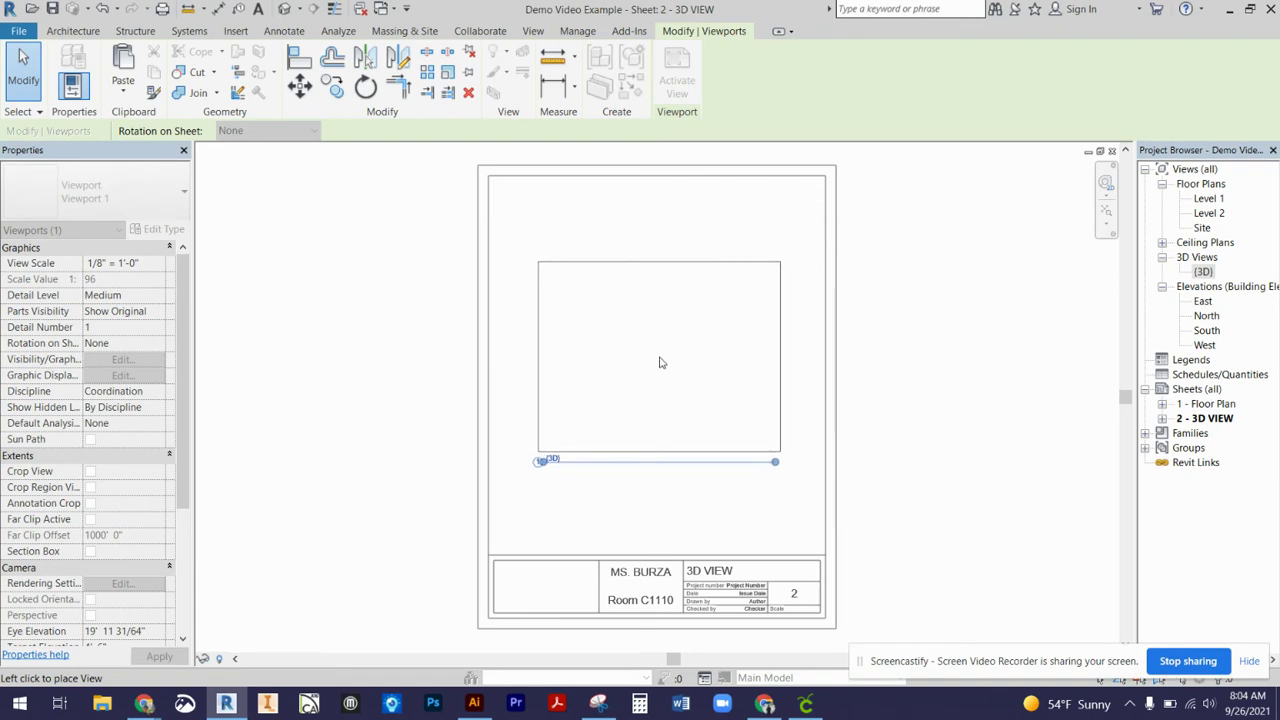
left_click(660, 363)
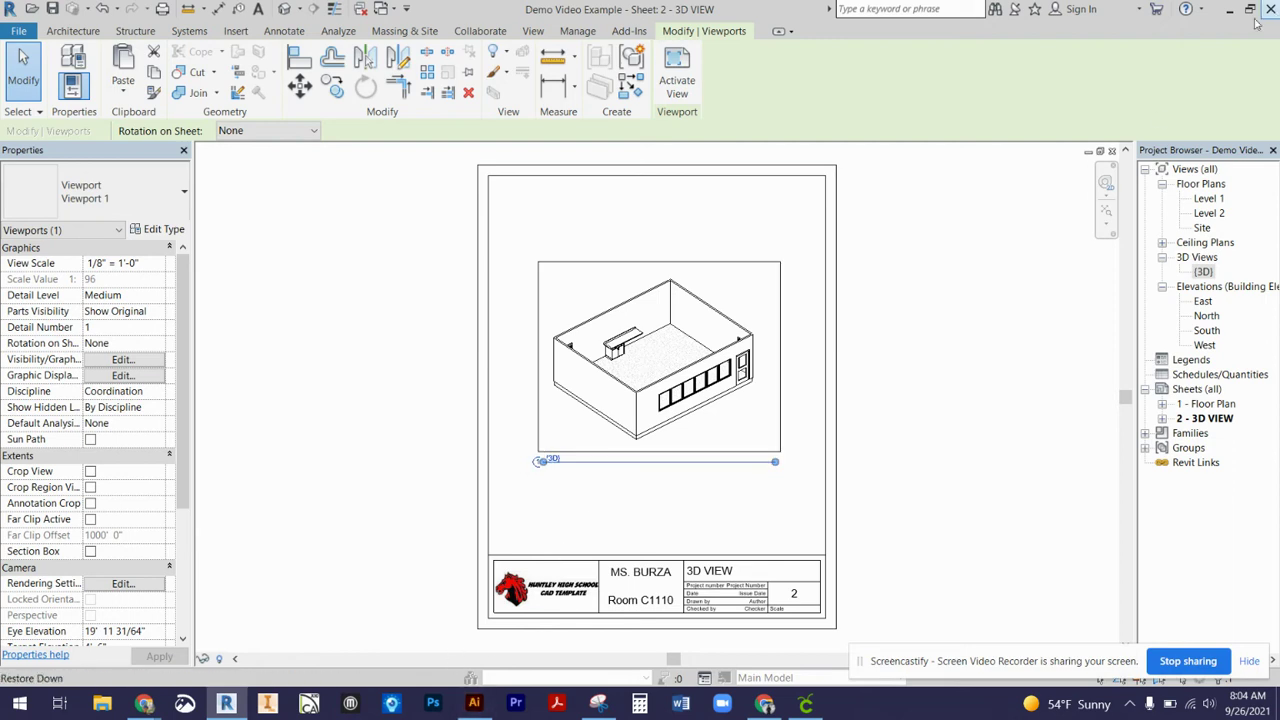
Minimize the demo sheet and open the Practice C1110 project's 2 - 3D sheet
left_click(1089, 154)
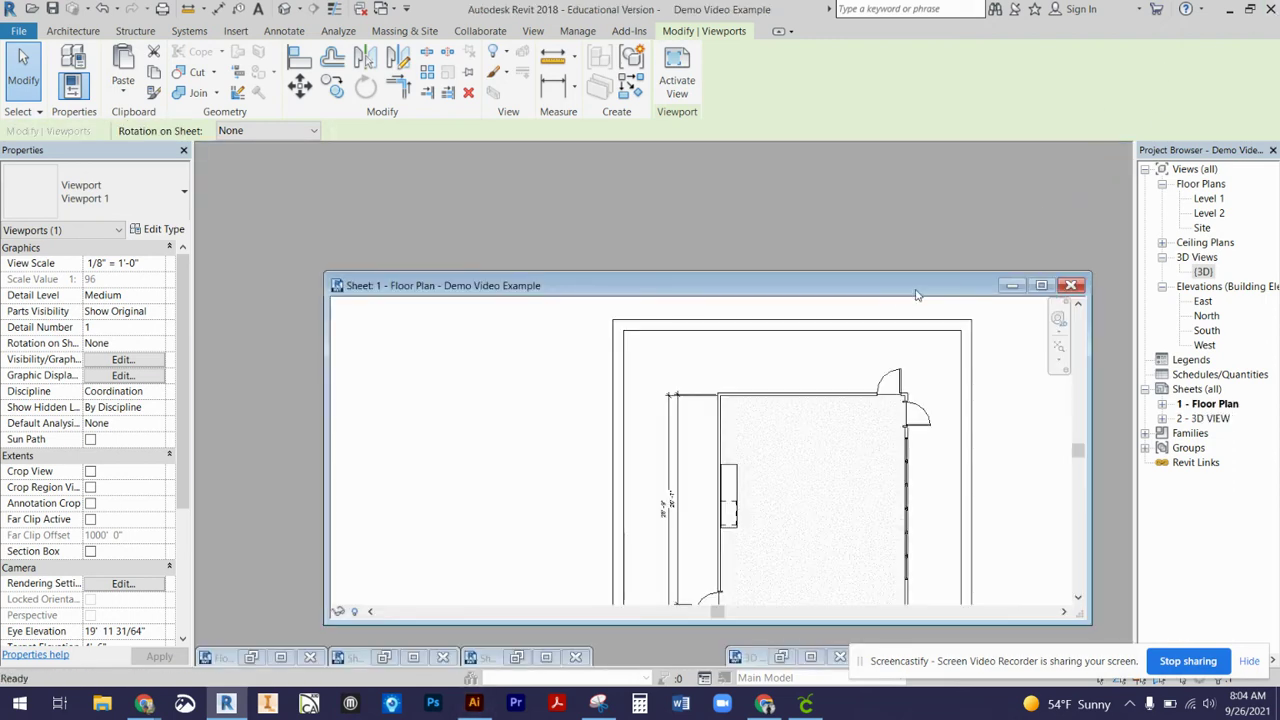
left_click(251, 660)
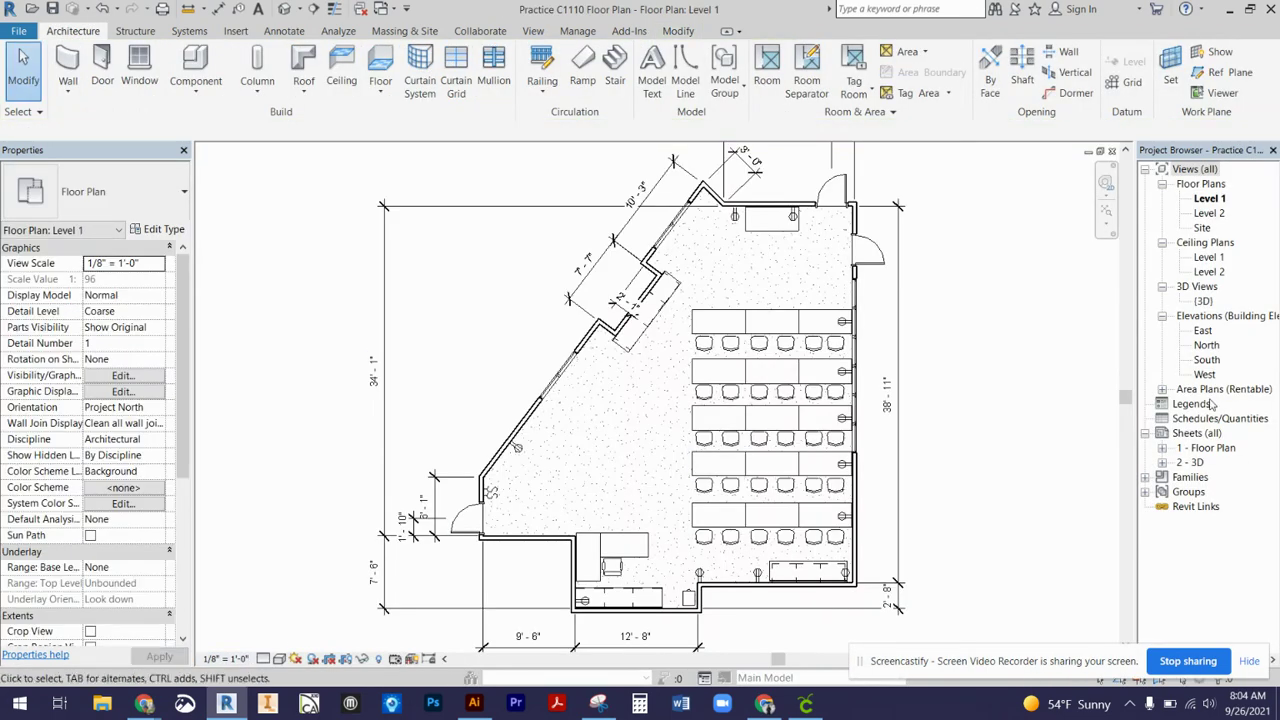
double_click(1193, 463)
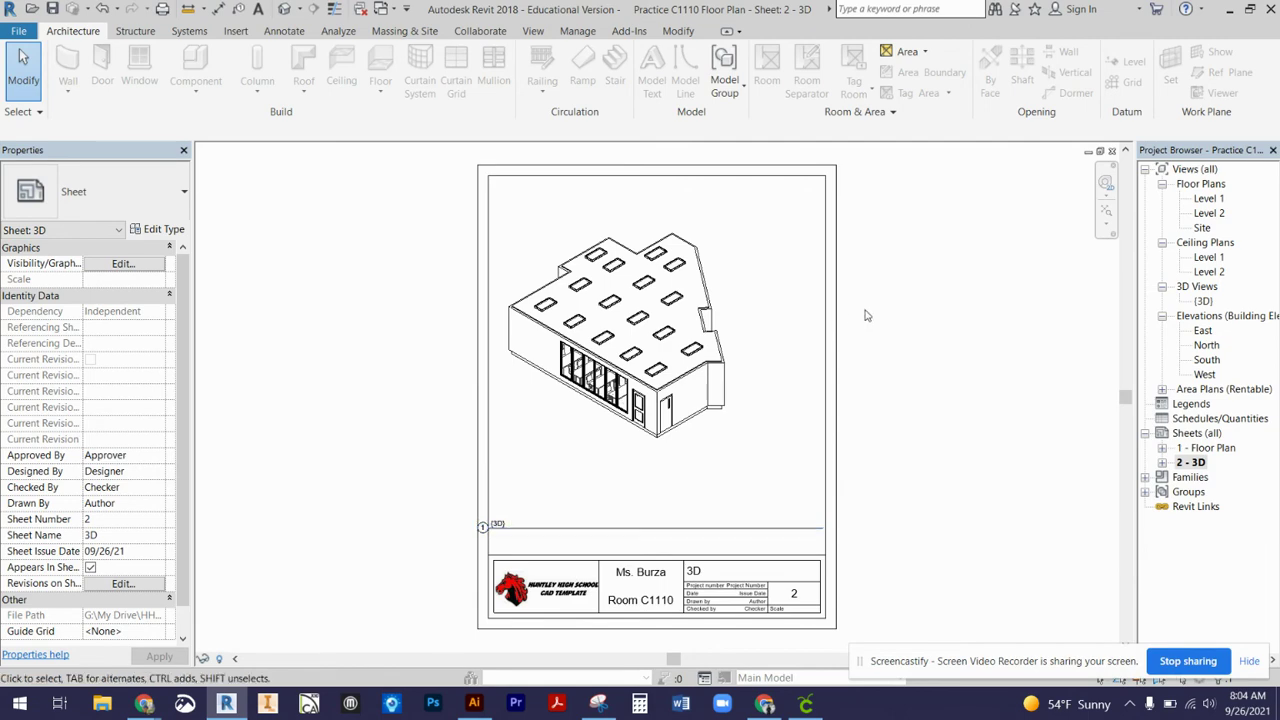
Shift the 3D viewport slightly right, then check the Floor Plan and 3D sheets
left_click(813, 286)
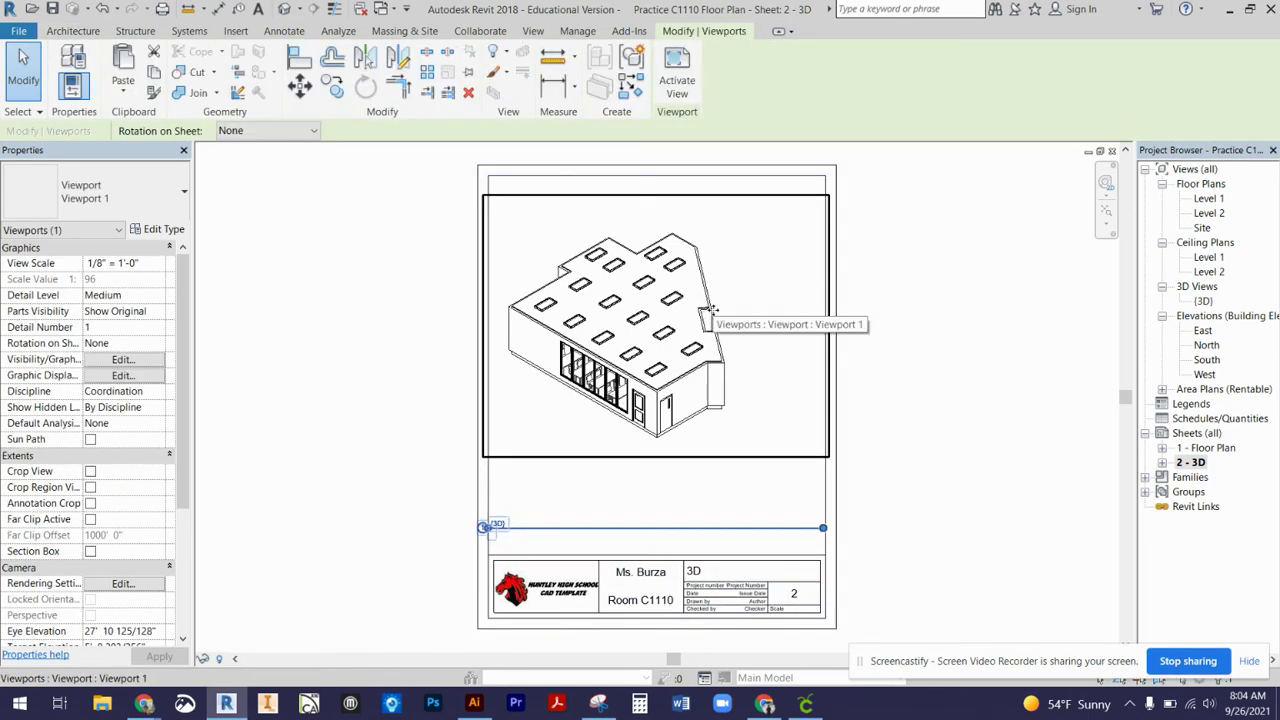
left_click_drag(708, 312, 737, 312)
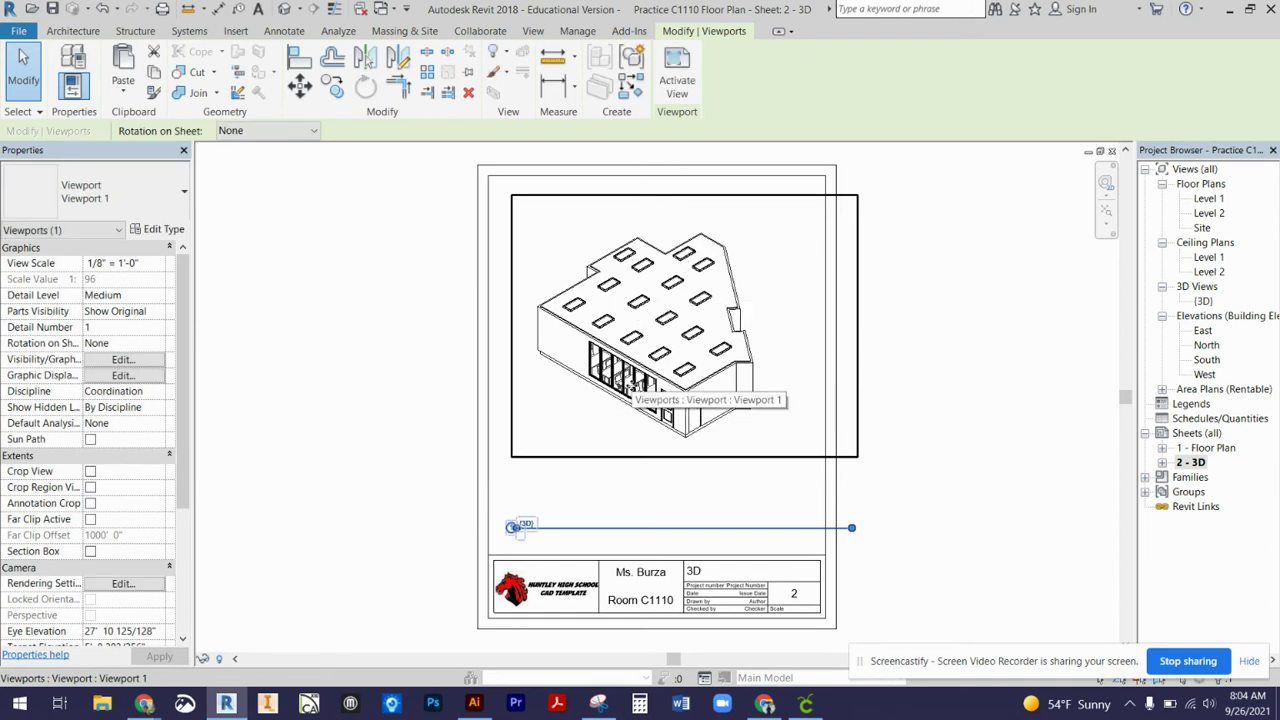
key("Escape")
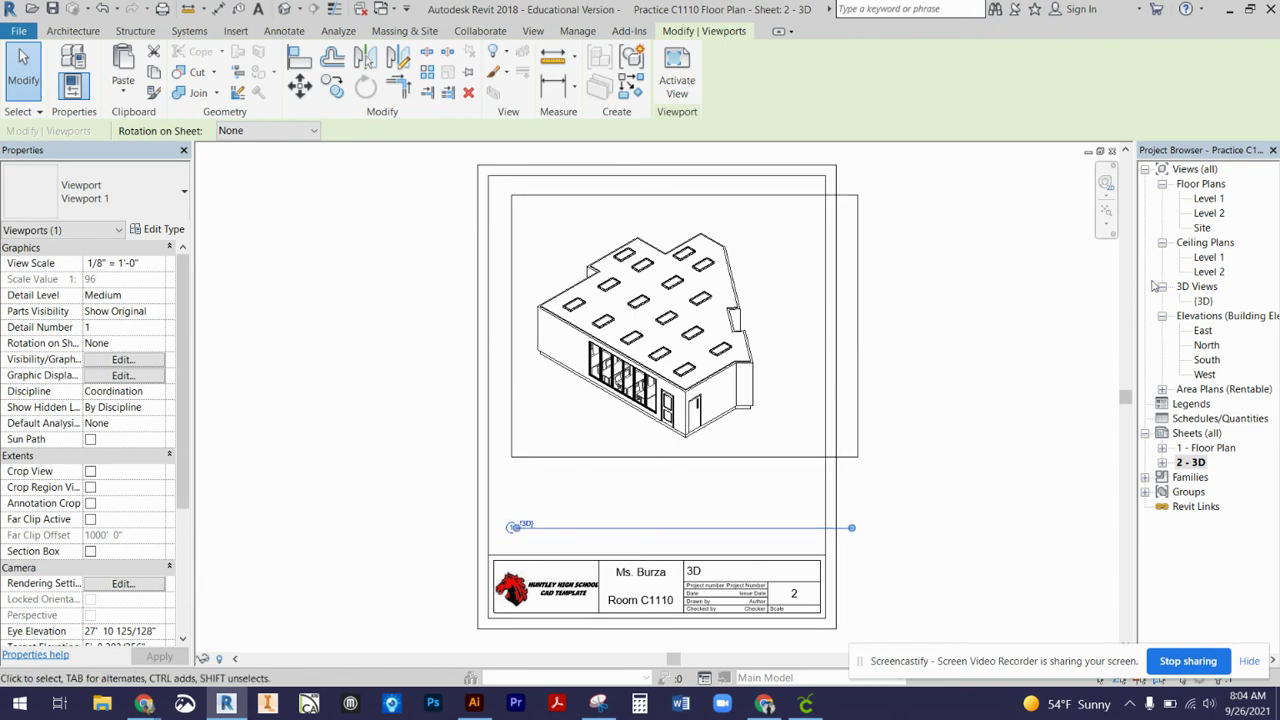
double_click(1212, 449)
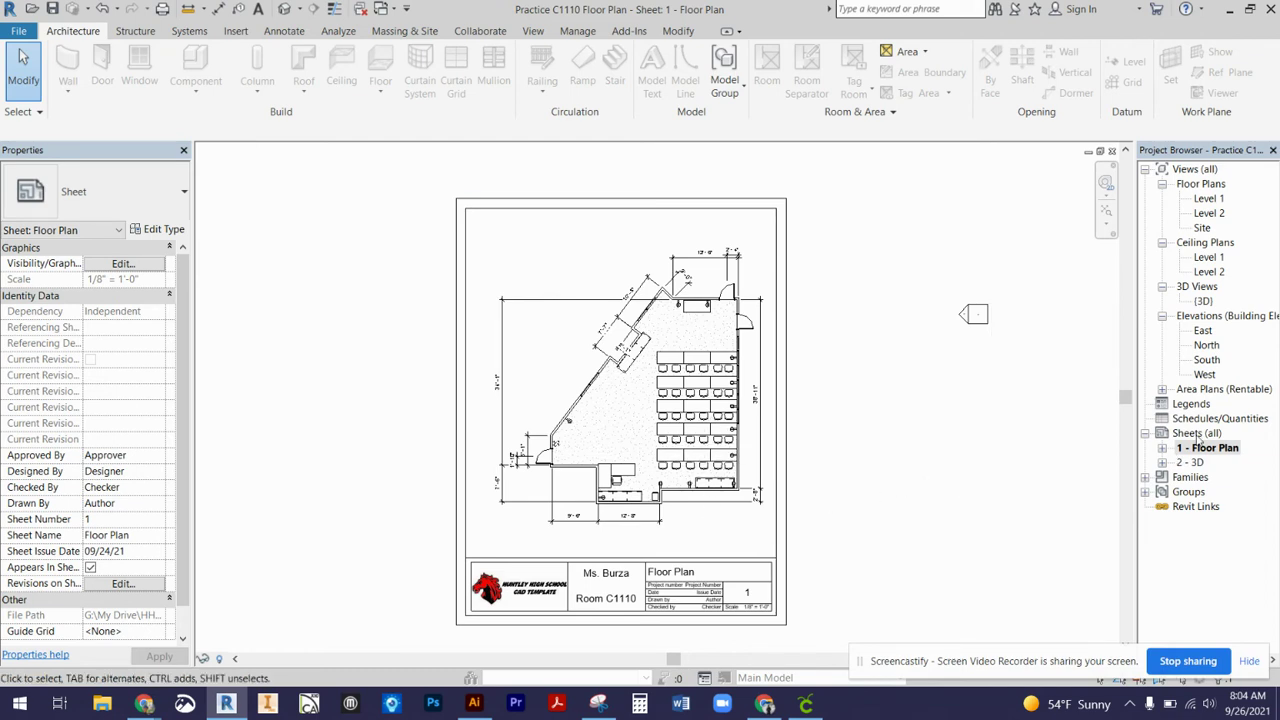
double_click(1200, 463)
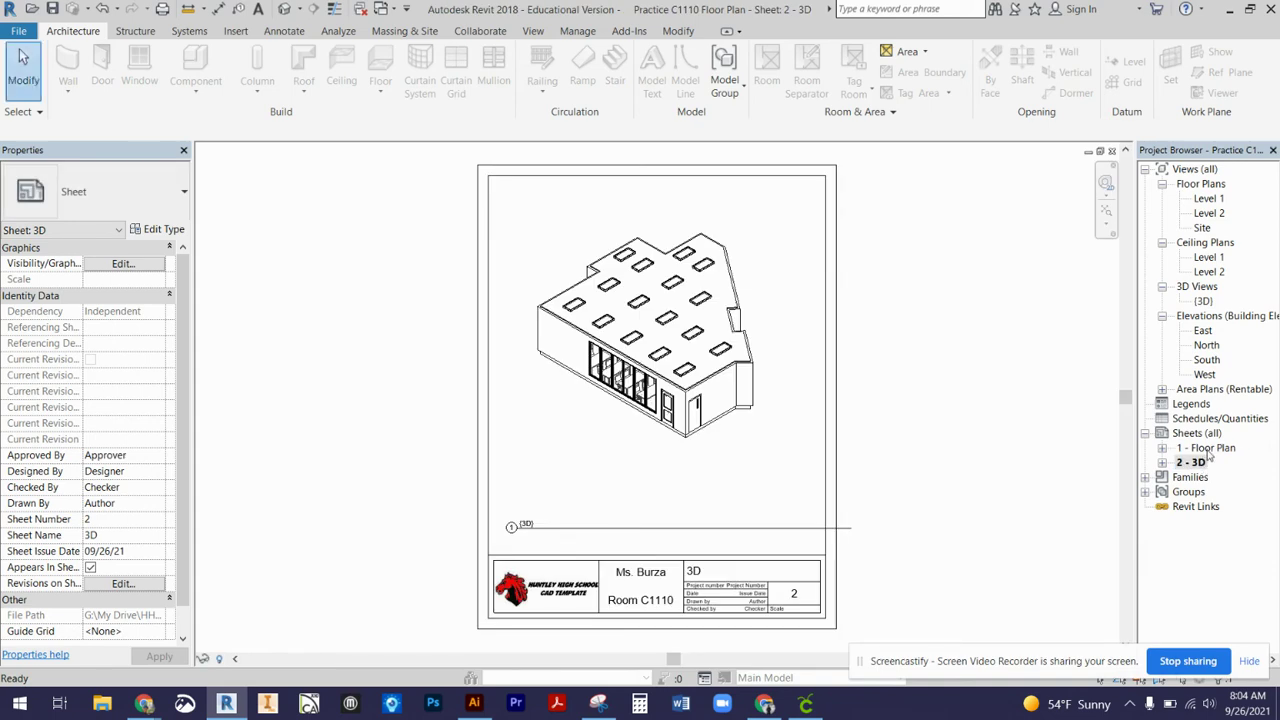
Open sheet 1 - Floor Plan from Sheets (all) in the Project Browser
left_click(1208, 451)
double_click(1208, 450)
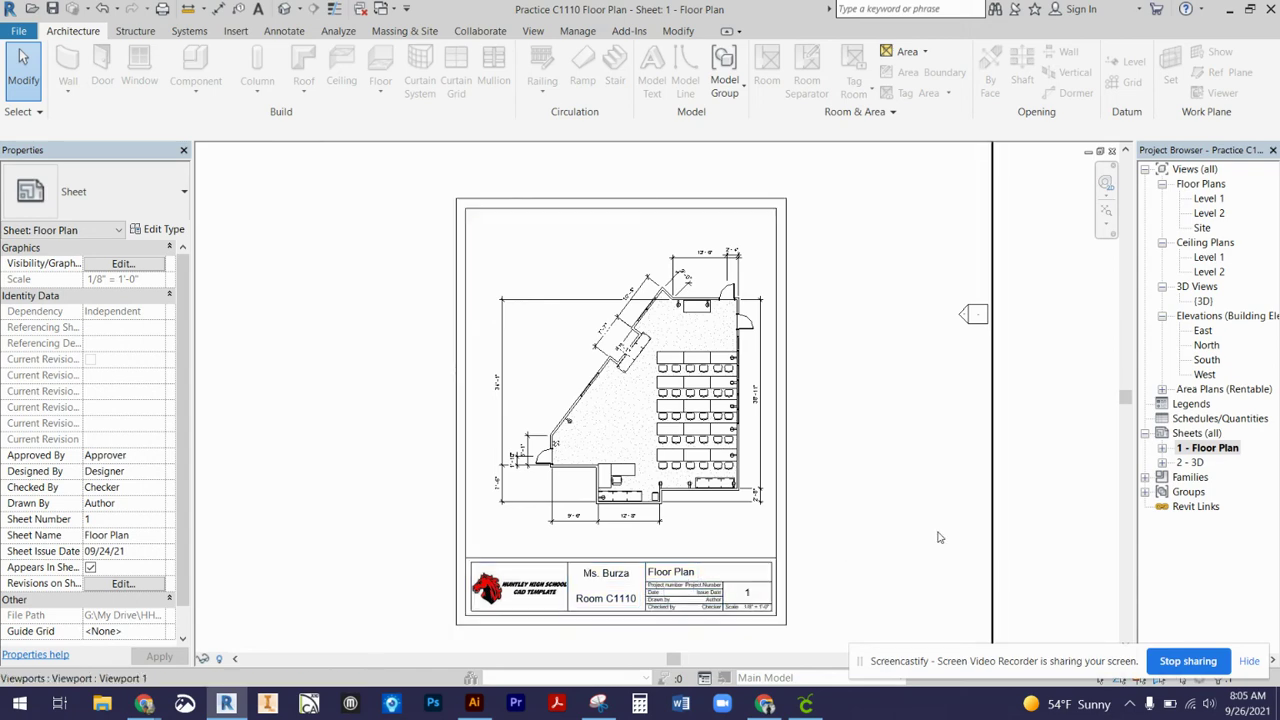
Save the project and open the DWG Export dialog for sheet 1 - Floor Plan
left_click(27, 37)
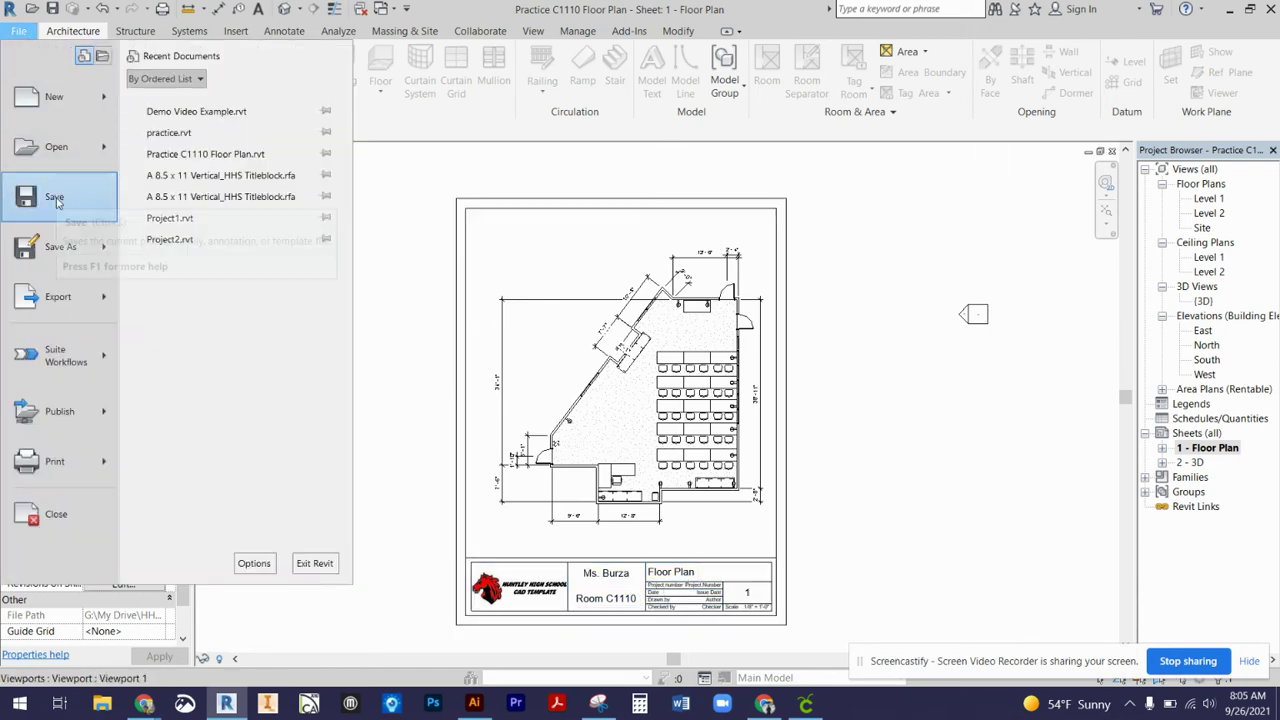
left_click(50, 198)
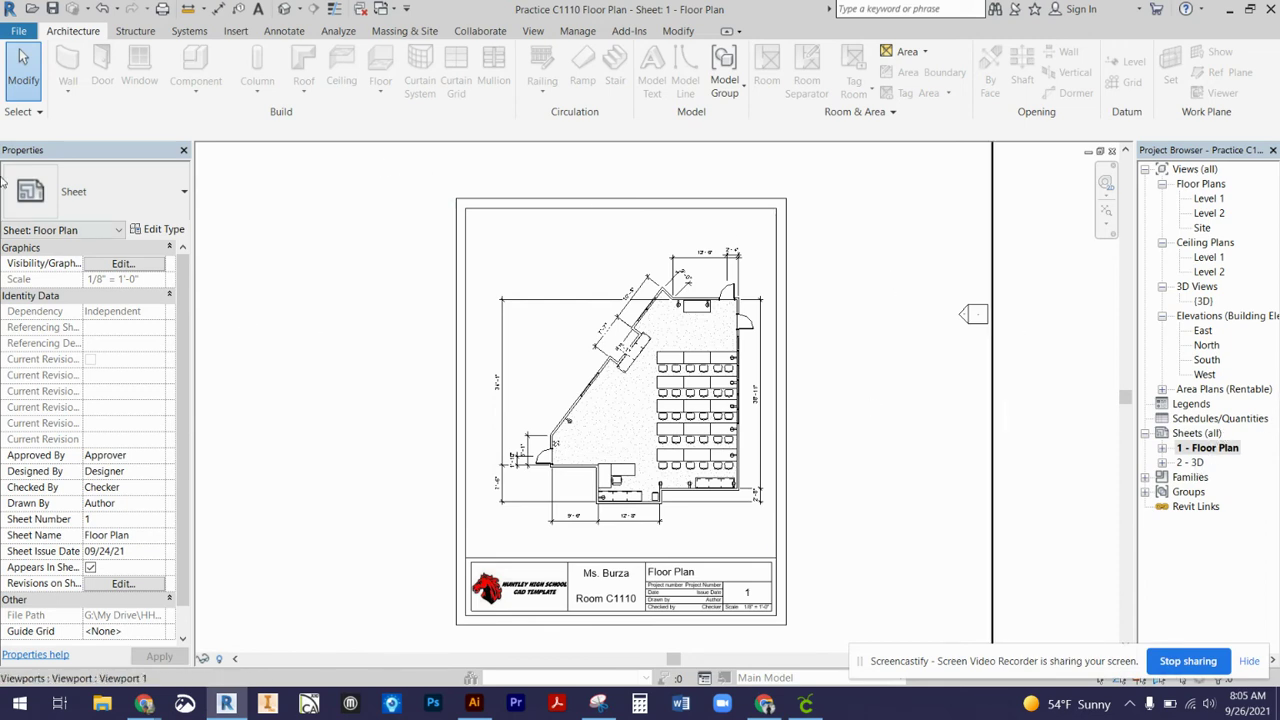
left_click(17, 33)
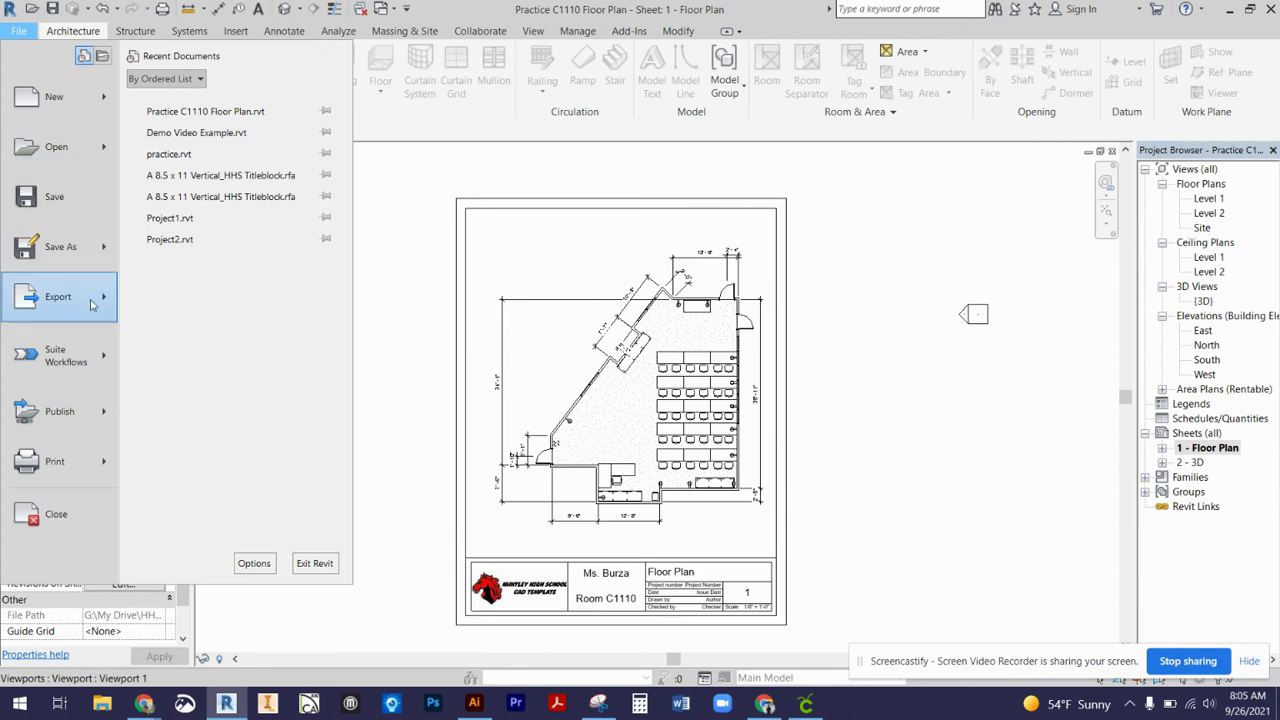
mouse_move(92, 304)
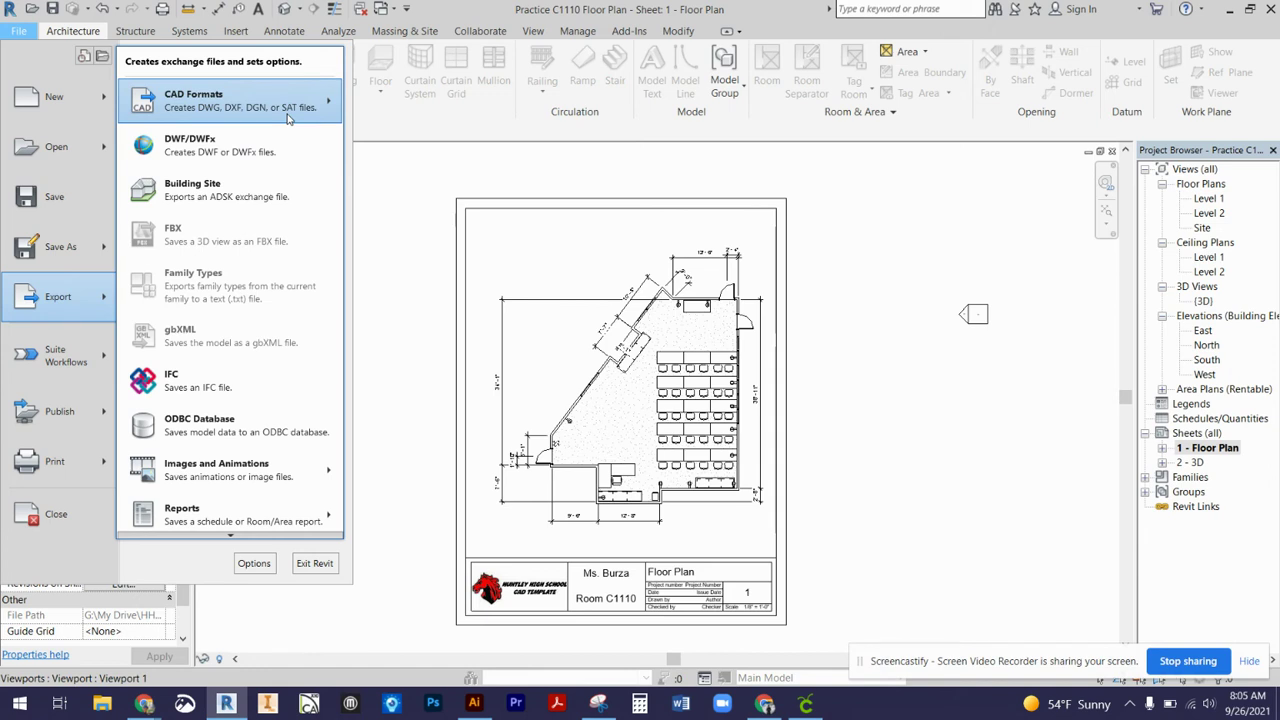
mouse_move(287, 118)
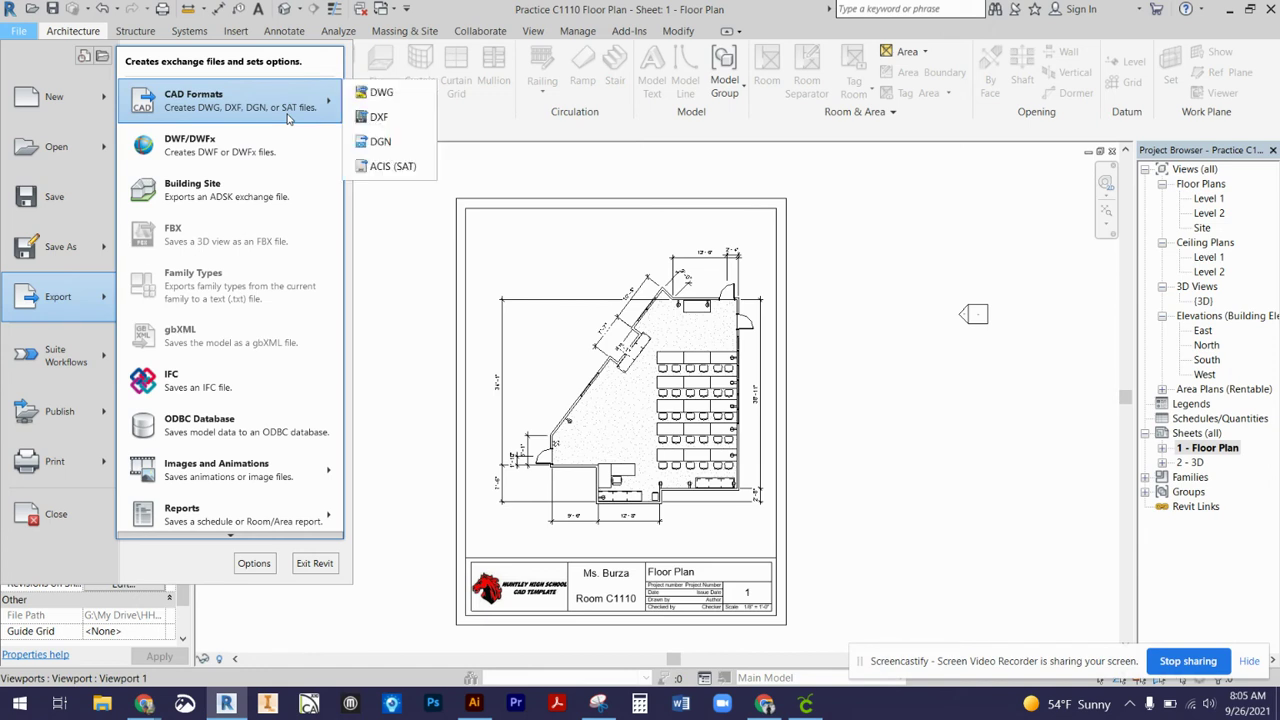
left_click(381, 93)
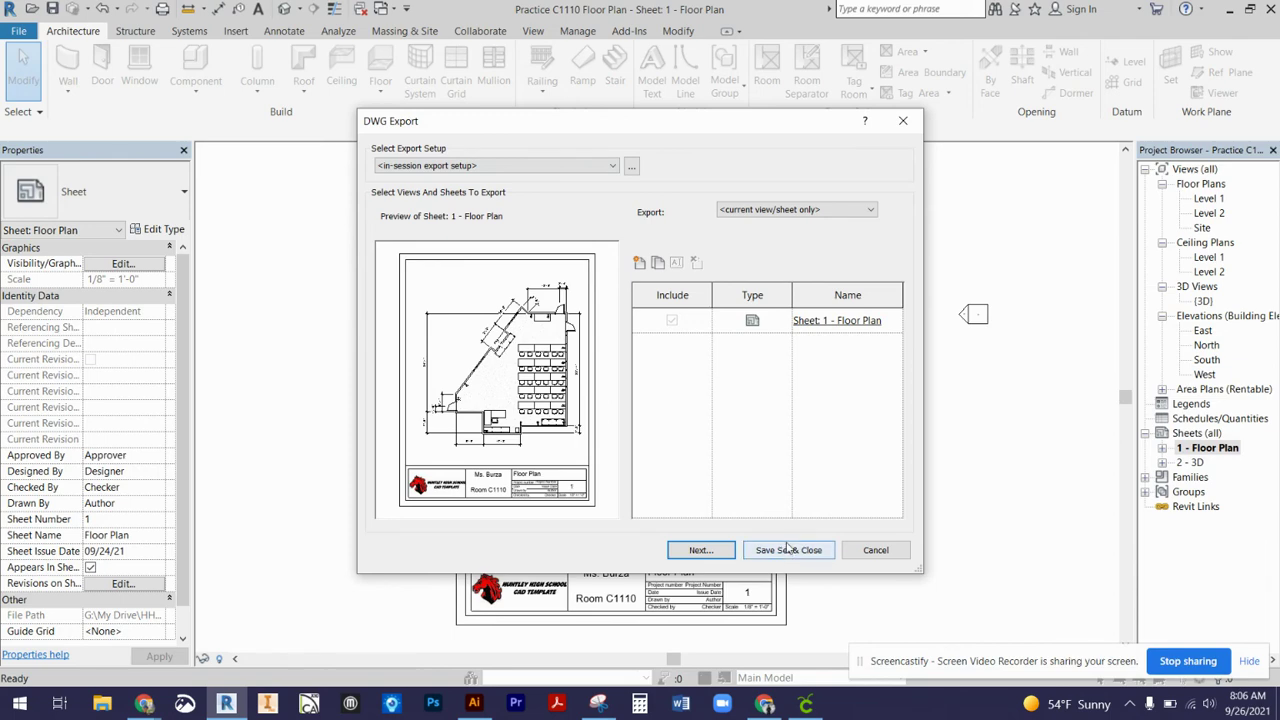
Save the DWG export setup, then save the project as Practice C1110 Floor Plan.rvt
left_click(787, 551)
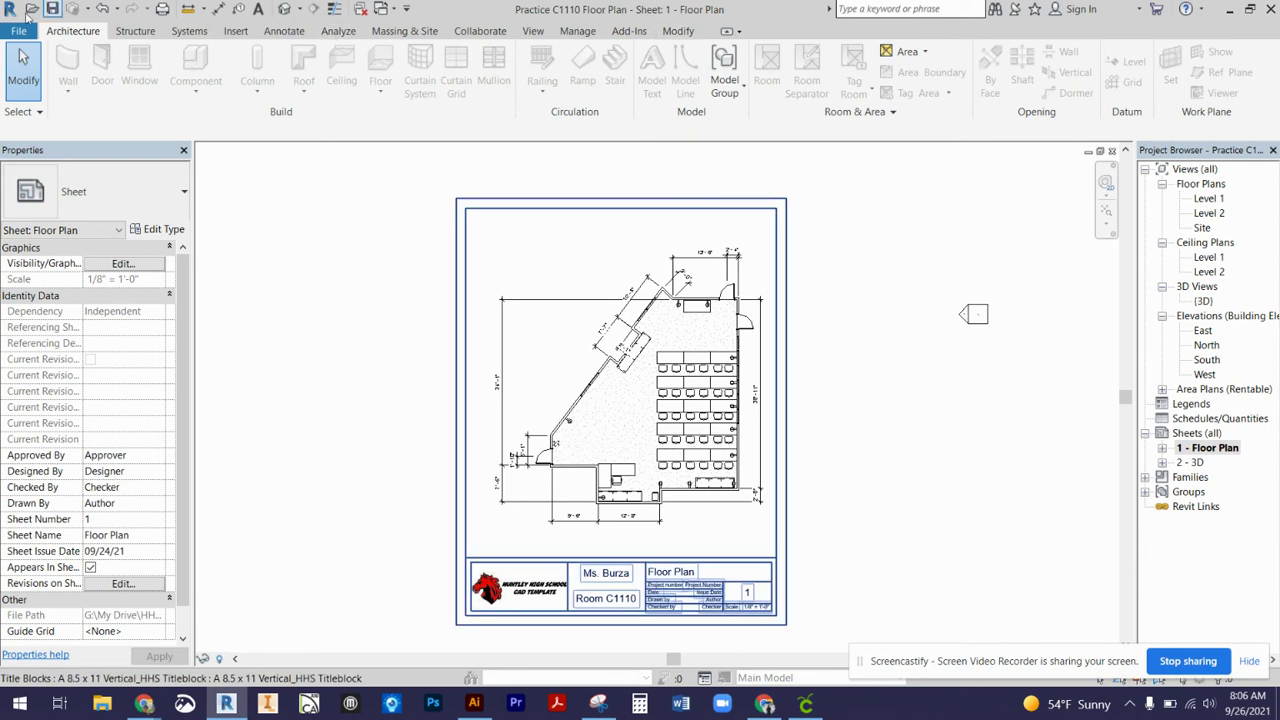
left_click(18, 31)
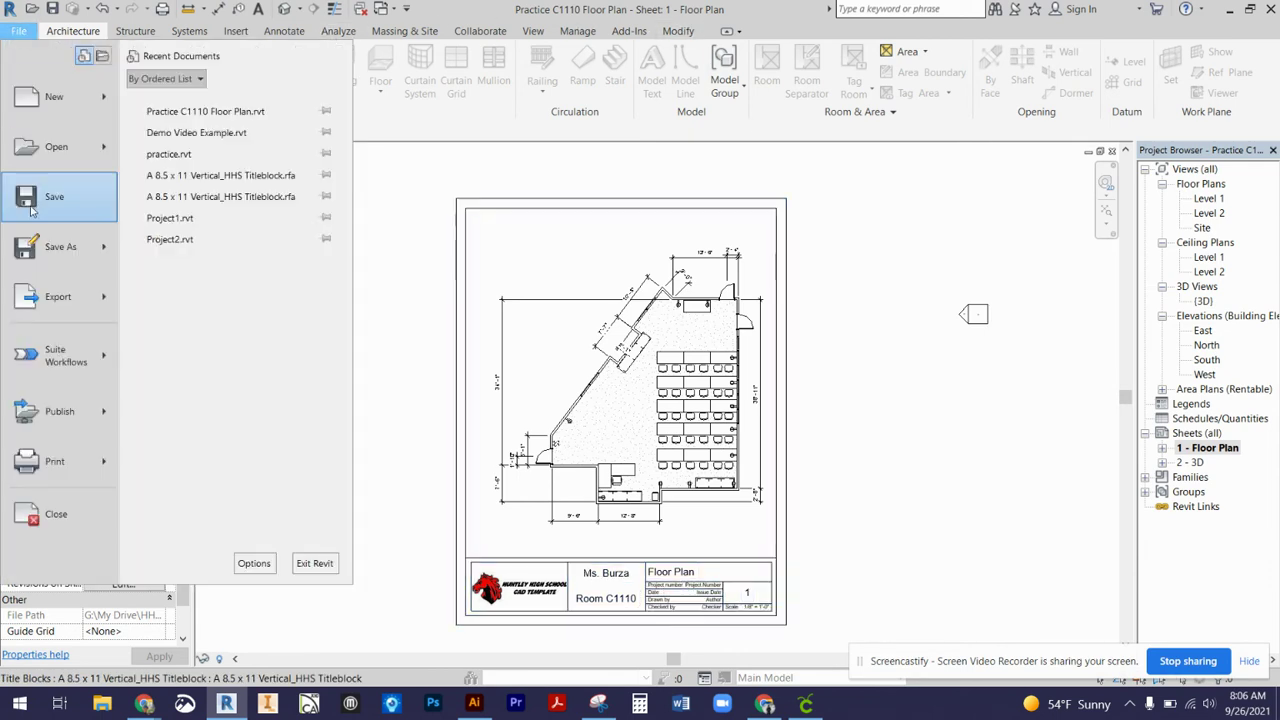
mouse_move(79, 252)
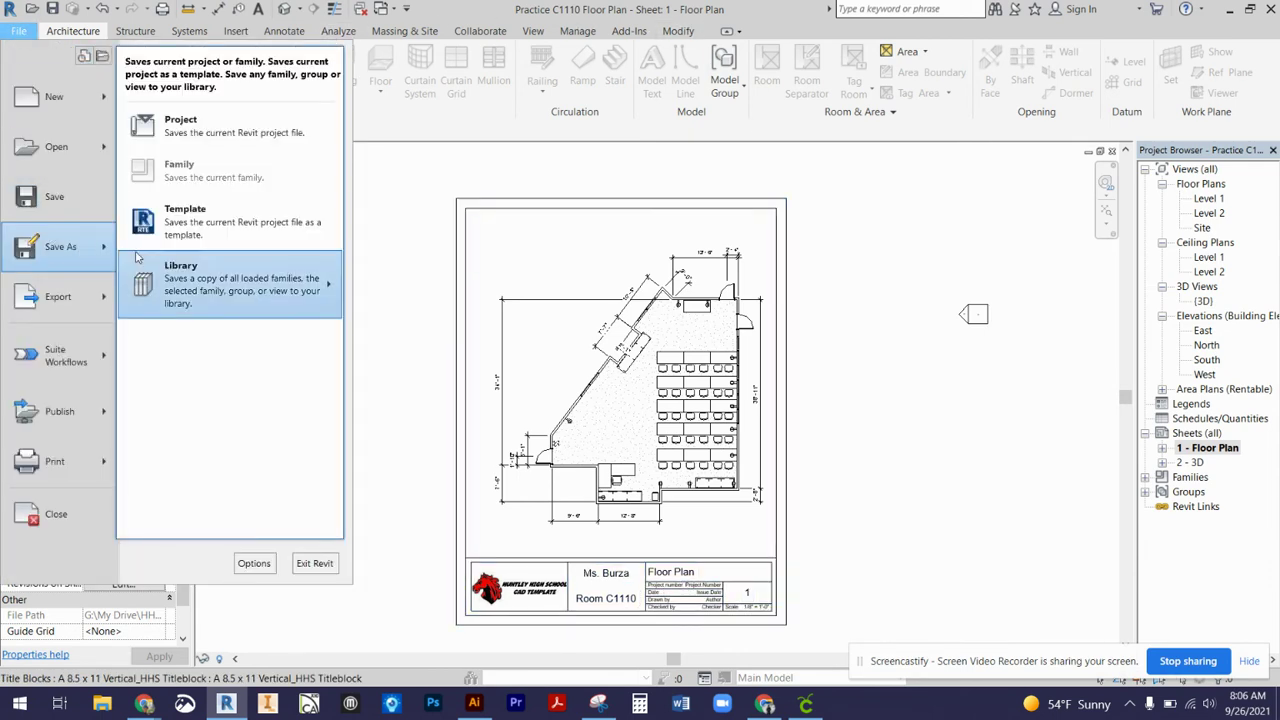
left_click(235, 127)
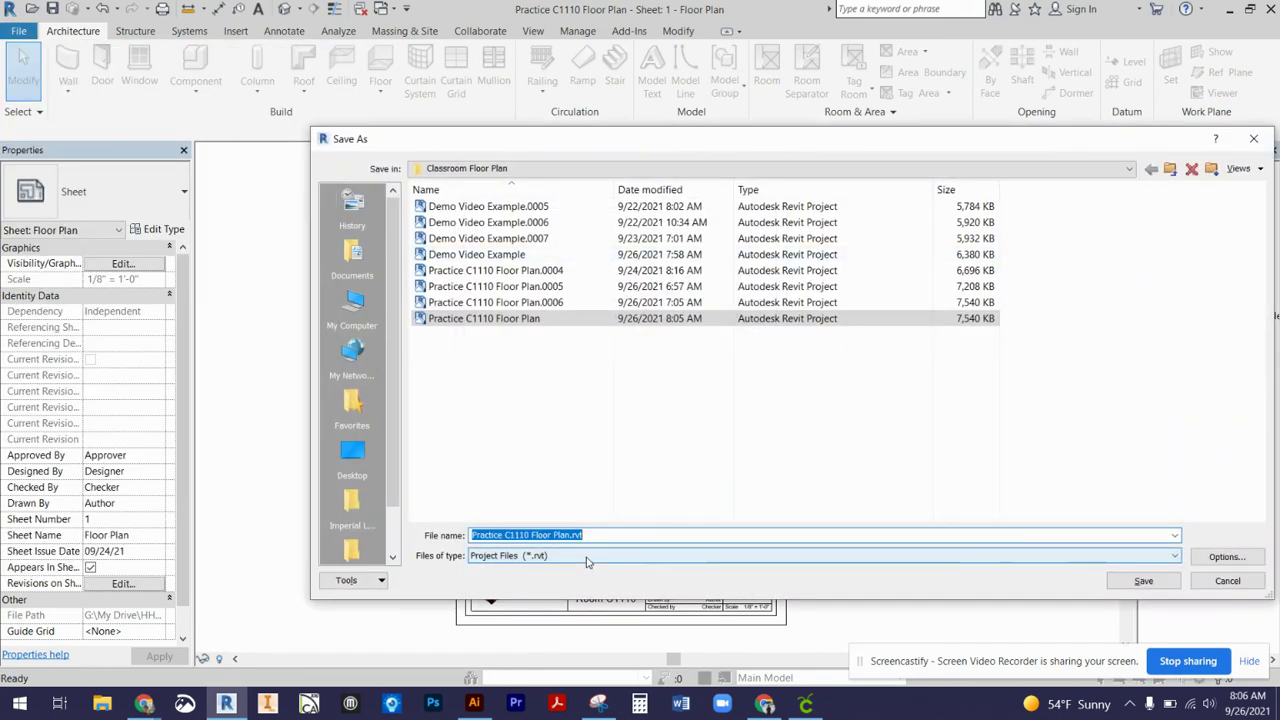
left_click(535, 558)
left_click(535, 569)
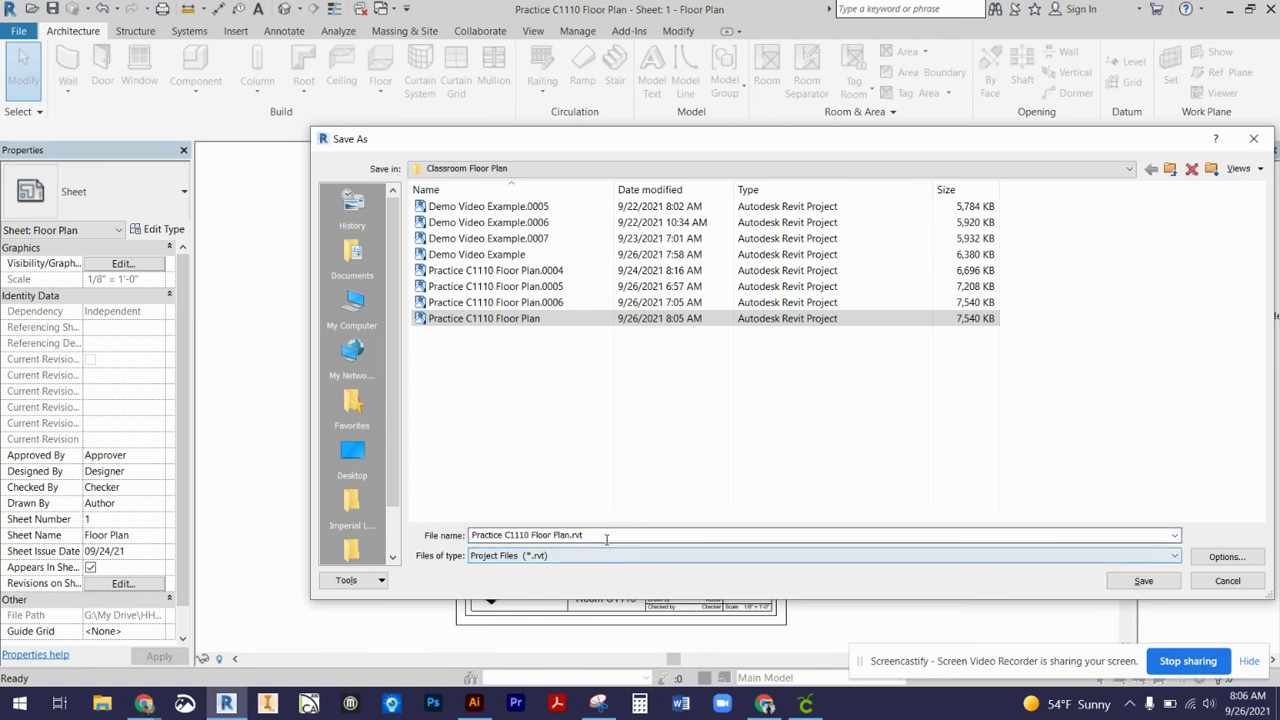
left_click(606, 538)
left_click(595, 535)
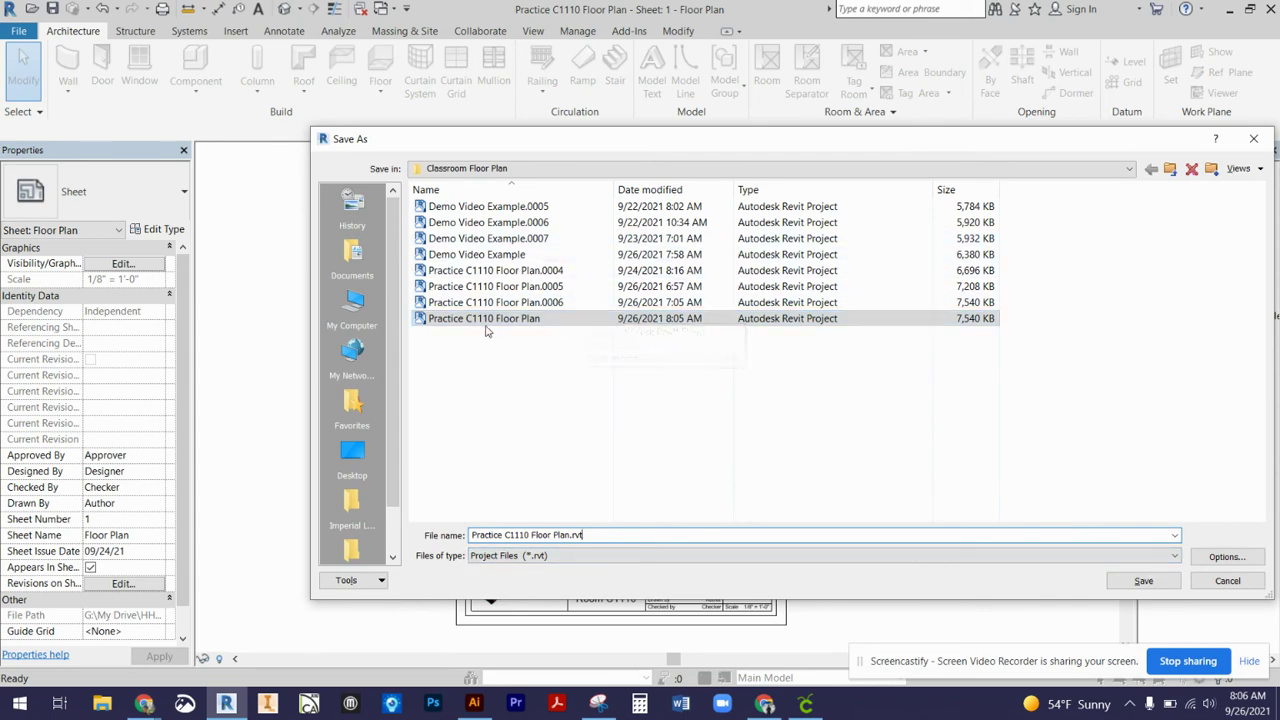
left_click(1145, 580)
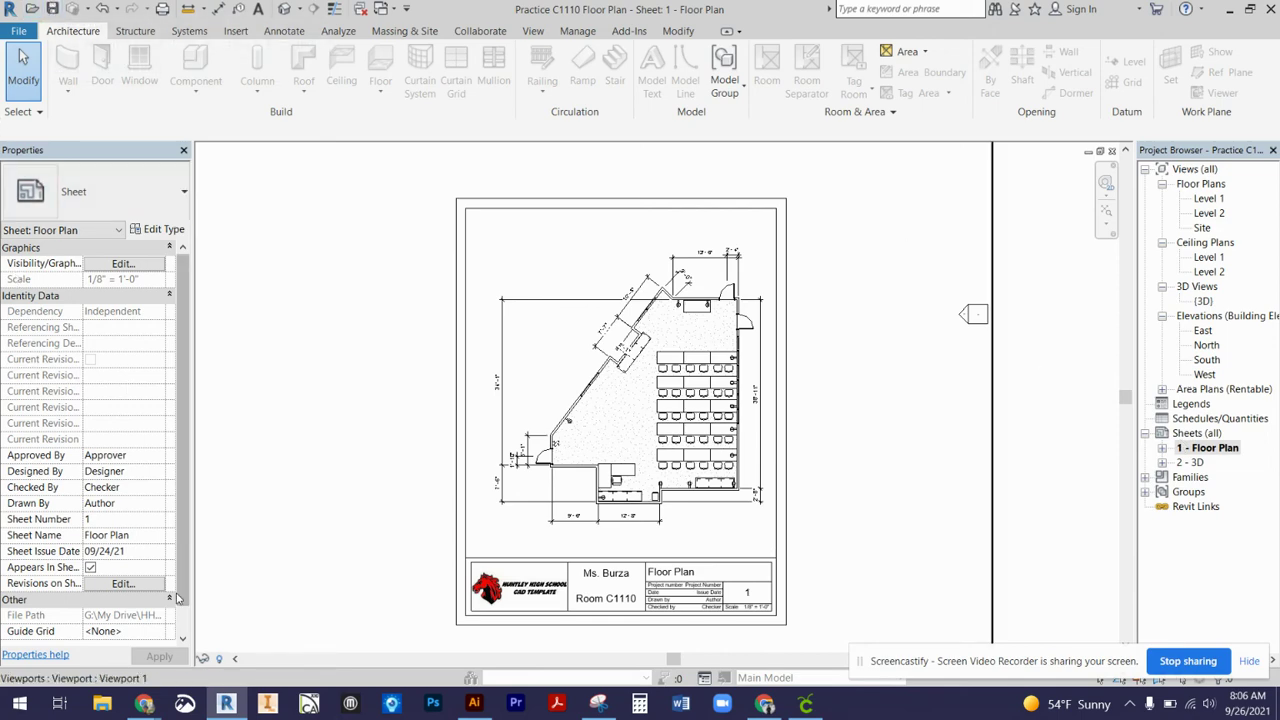
In Chrome's CAD Monthly Preview sheet, follow the Monday 9/13 Room C1110 Floor Plan Assignment link
mouse_move(144, 703)
left_click(95, 654)
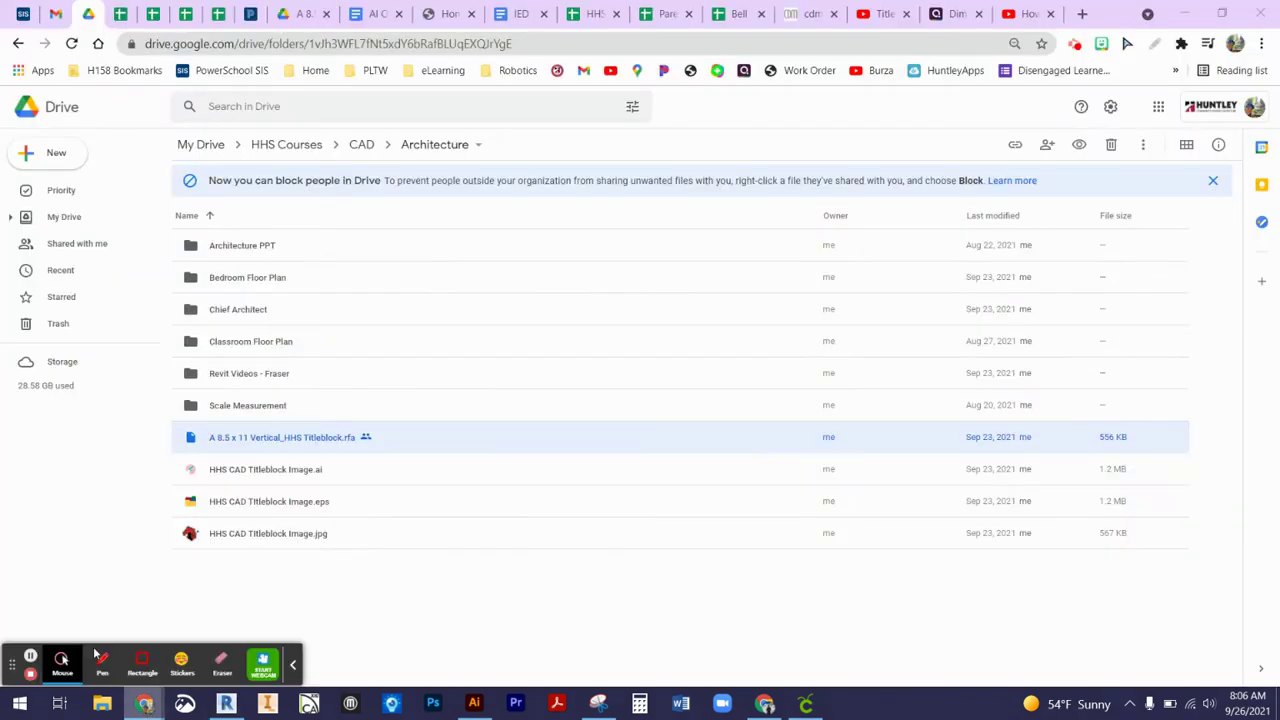
left_click(125, 13)
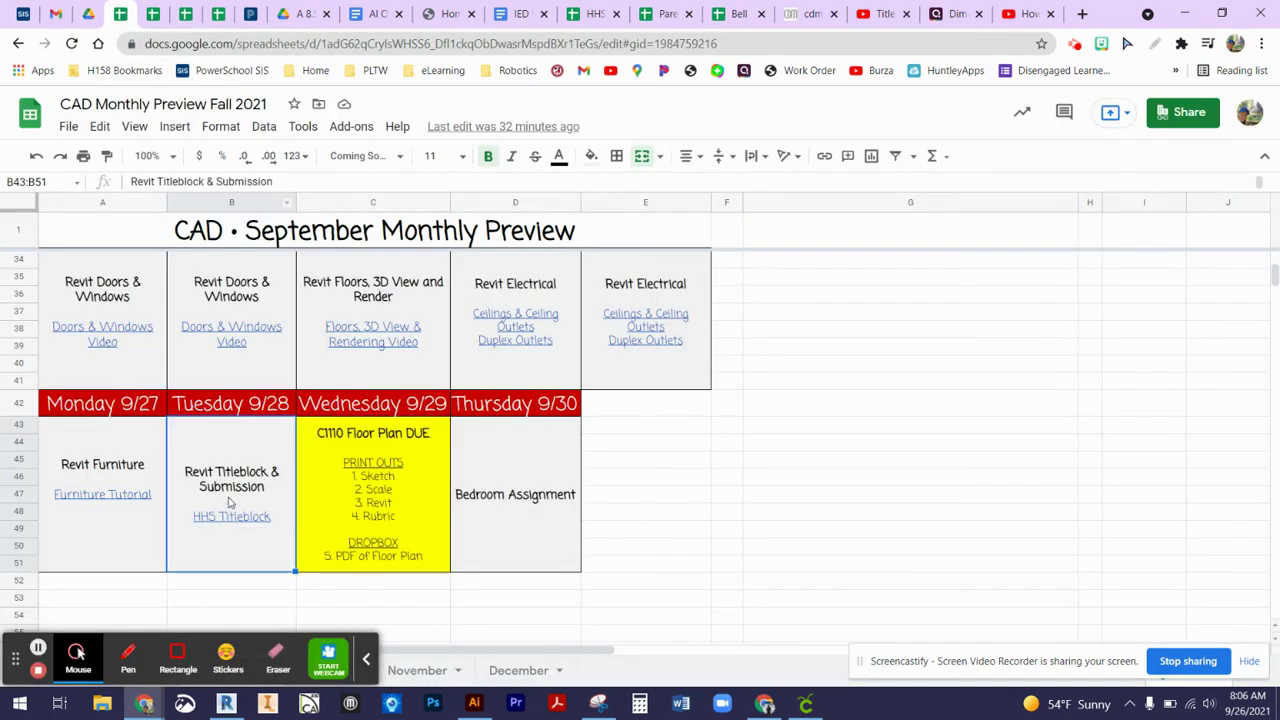
mouse_move(252, 478)
scroll(660, 472, "up", 3)
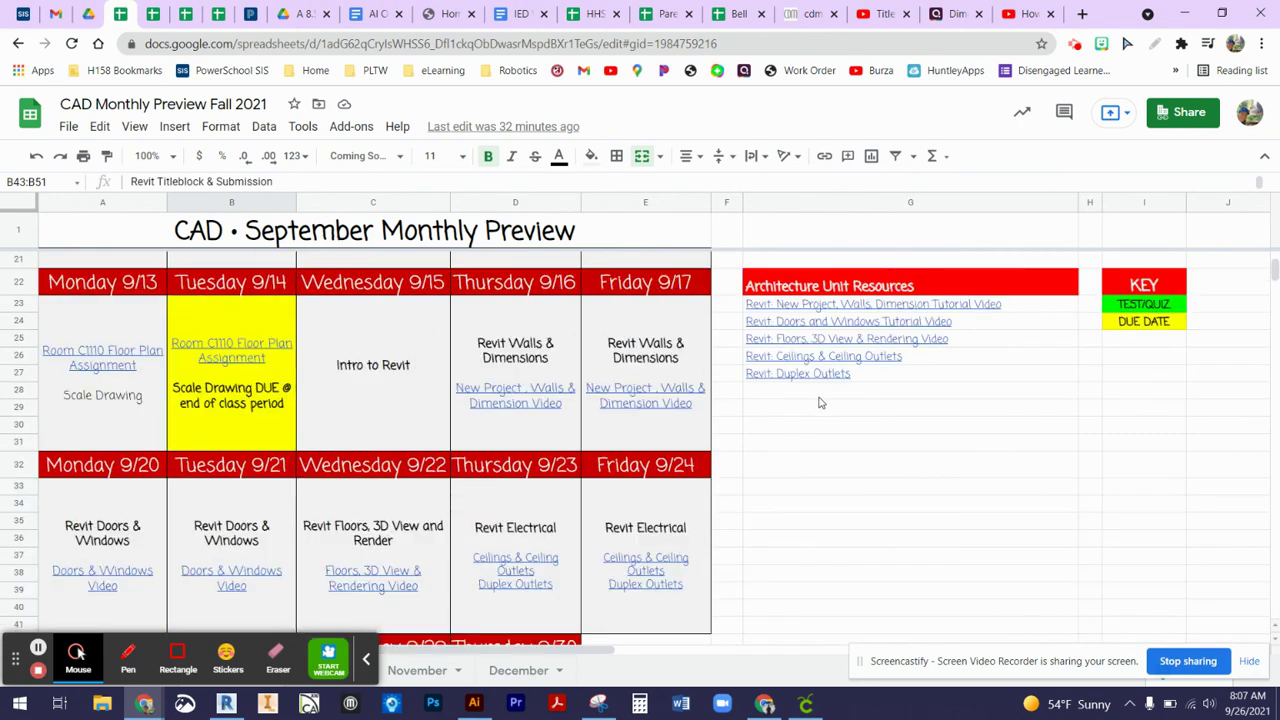
scroll(670, 410, "up", 3)
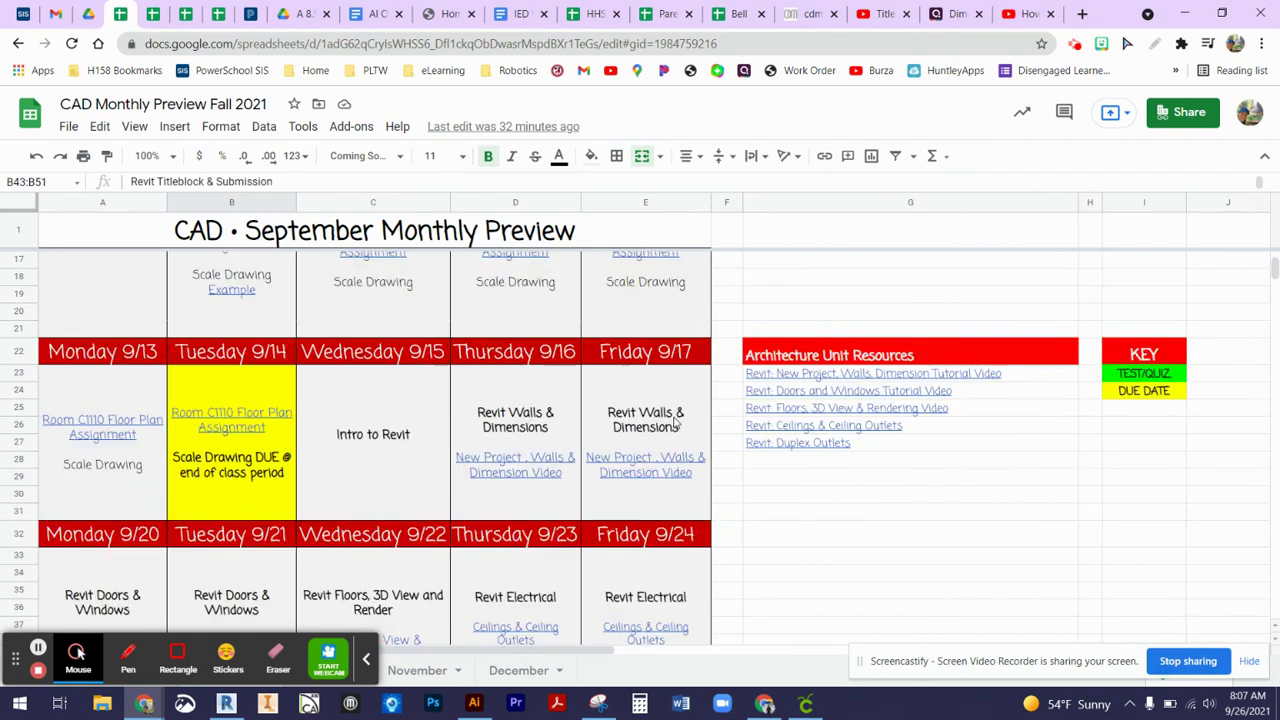
left_click(80, 577)
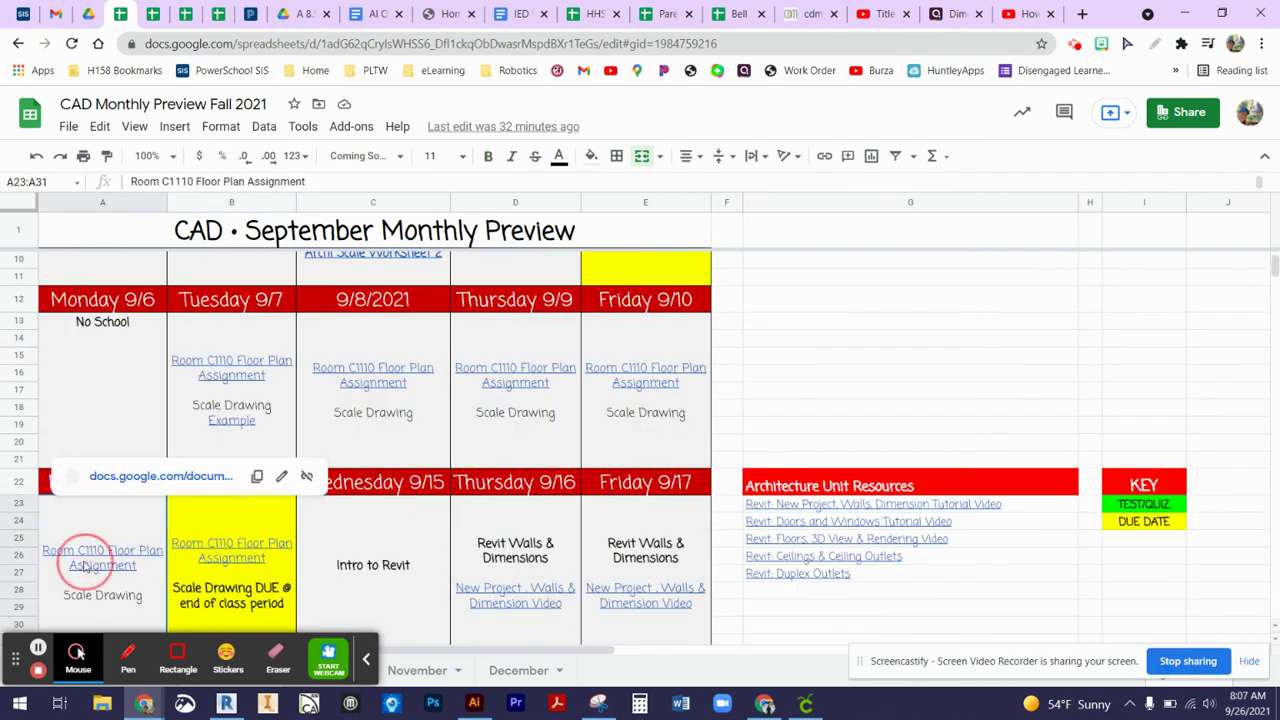
double_click(84, 566)
mouse_move(124, 508)
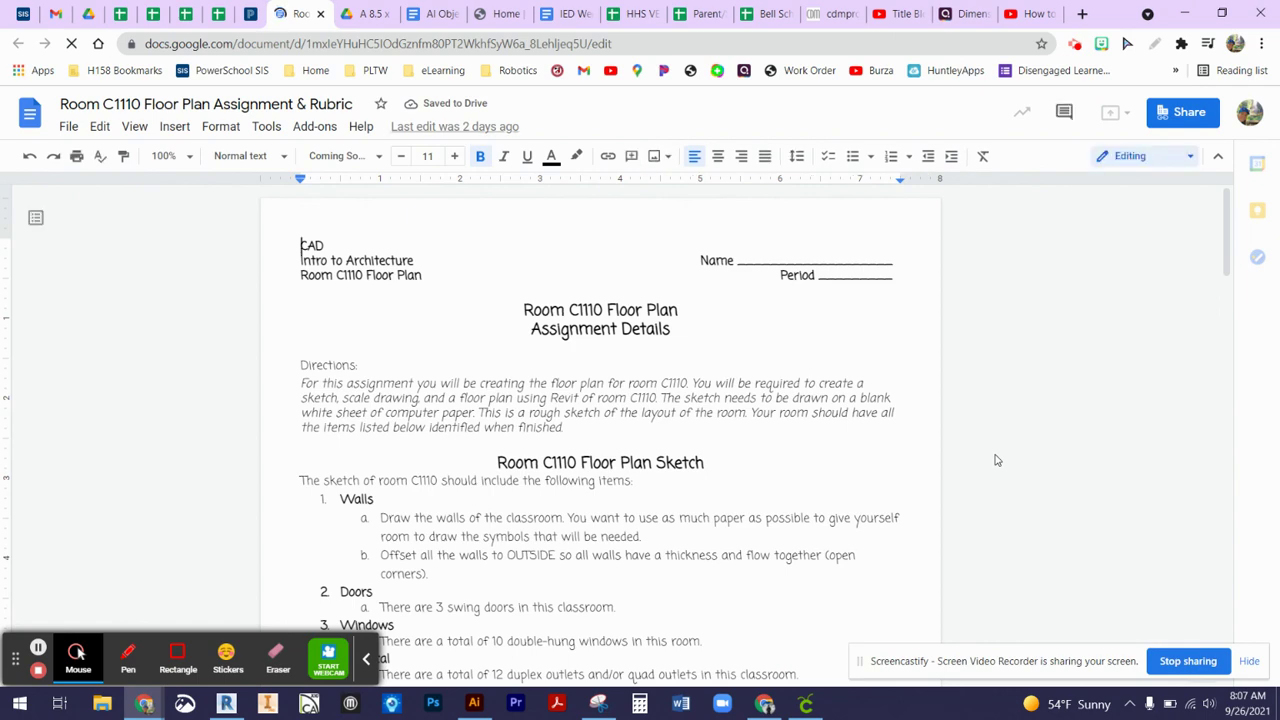
Scroll down to the grading rubric and highlight its Student points column
scroll(995, 460, "down", 15)
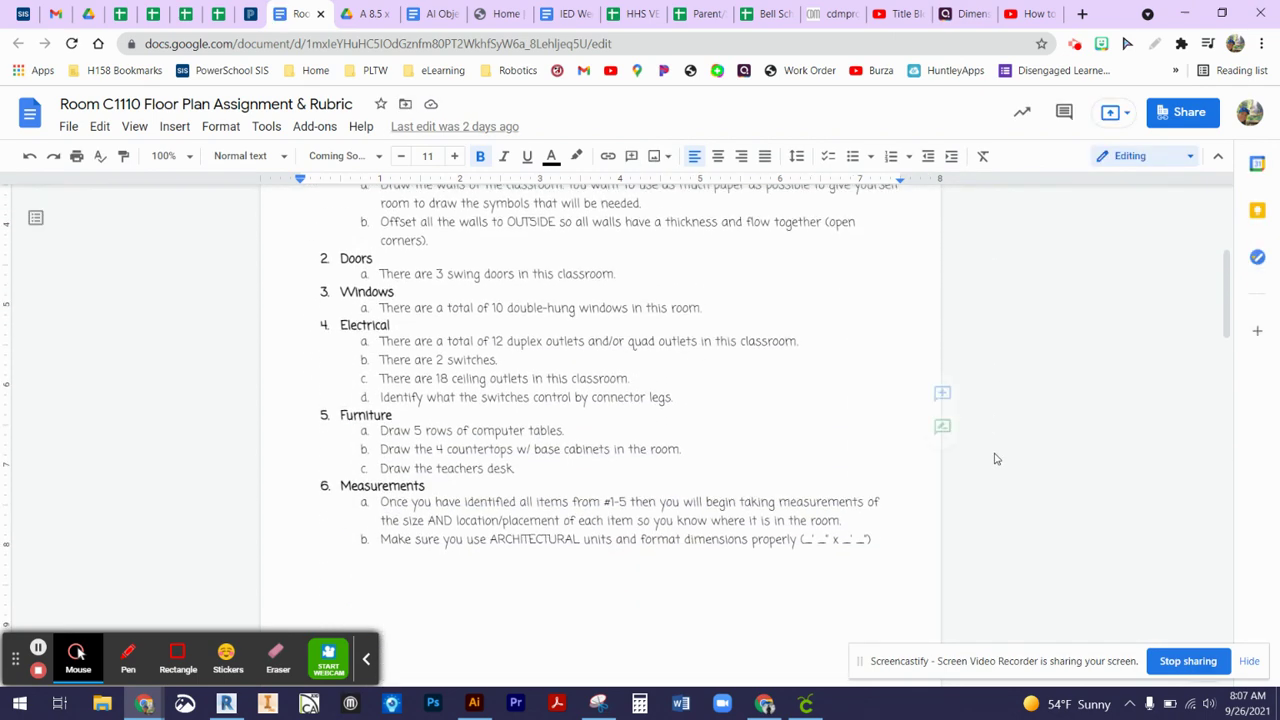
scroll(995, 460, "down", 15)
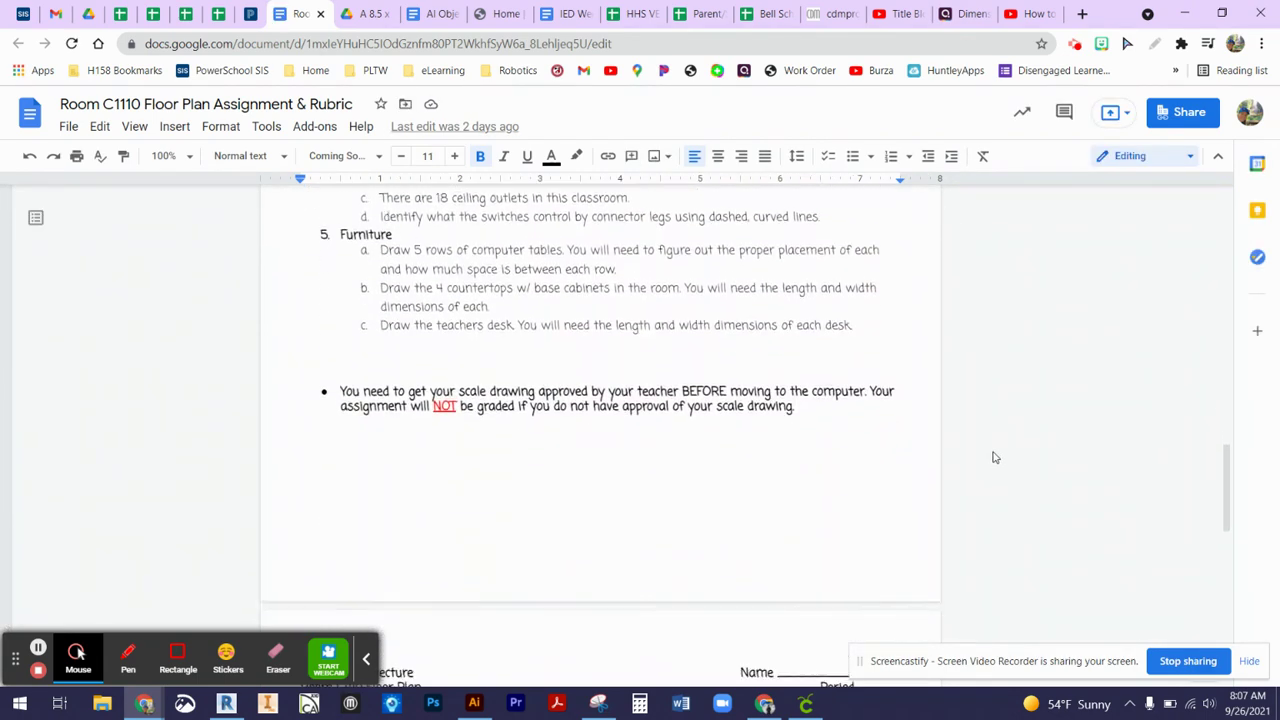
scroll(993, 457, "up", 5)
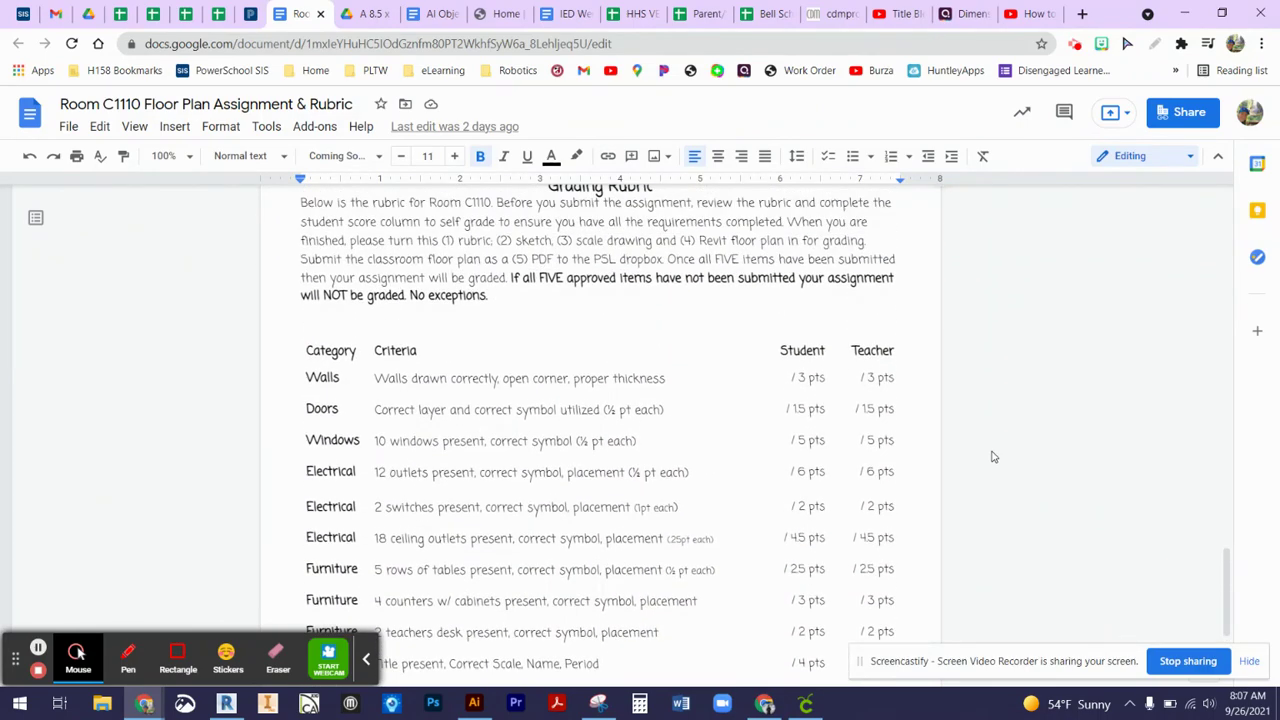
scroll(993, 457, "down", 1)
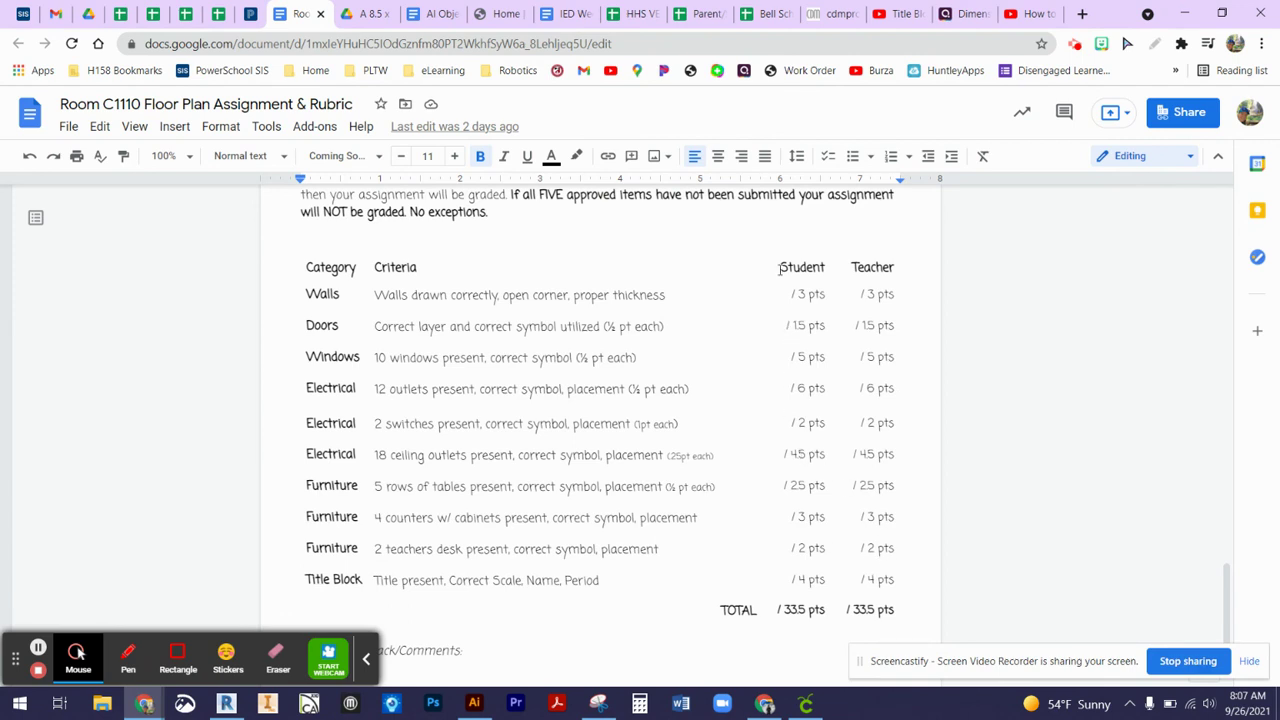
left_click_drag(779, 268, 820, 597)
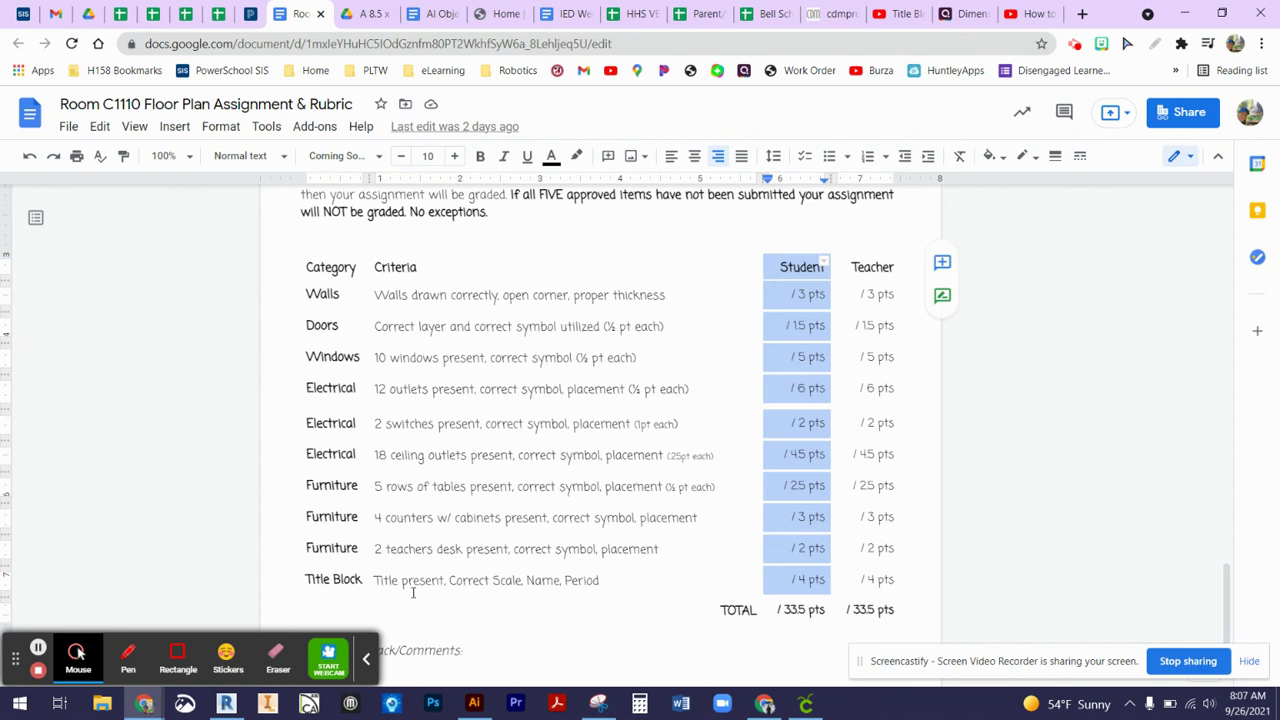
Highlight the rubric's Teacher points column, then go back to the CAD Monthly Preview spreadsheet
left_click(851, 262)
left_click_drag(852, 262, 898, 608)
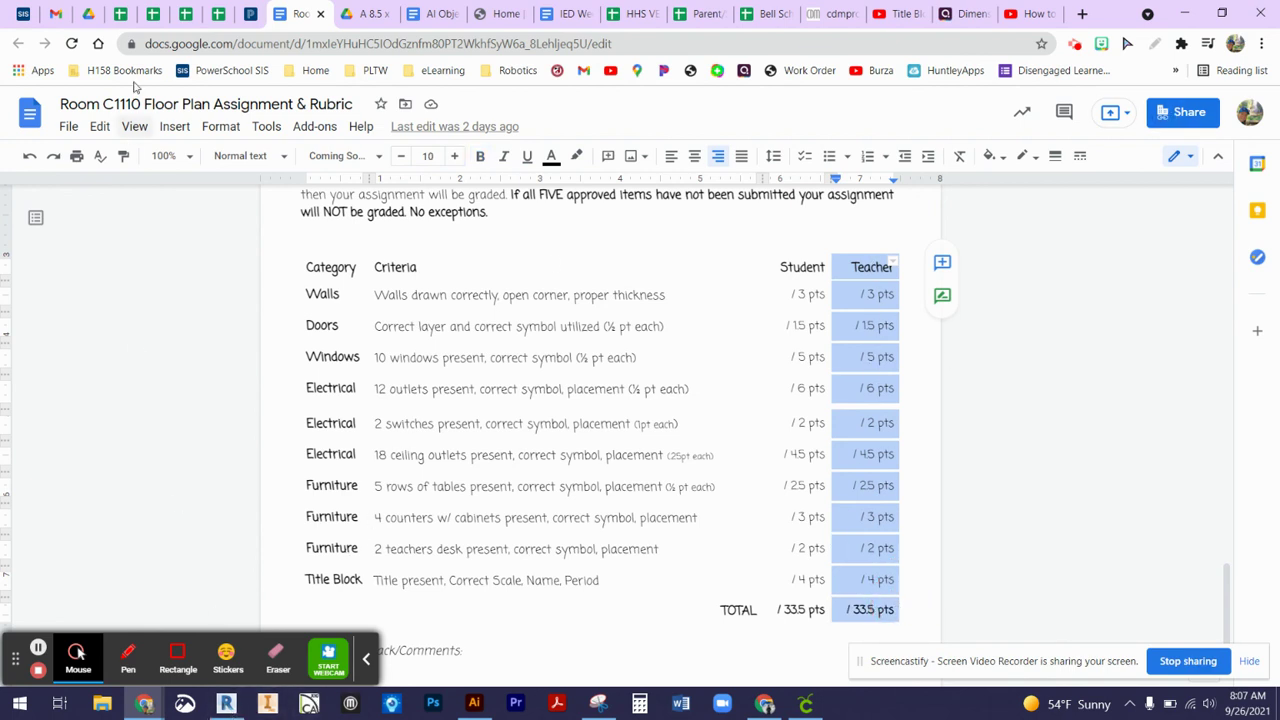
left_click(120, 13)
double_click(120, 548)
Check the 9/29 C1110 Floor Plan DUE entry, then bring Revit back on screen
scroll(460, 540, "down", 5)
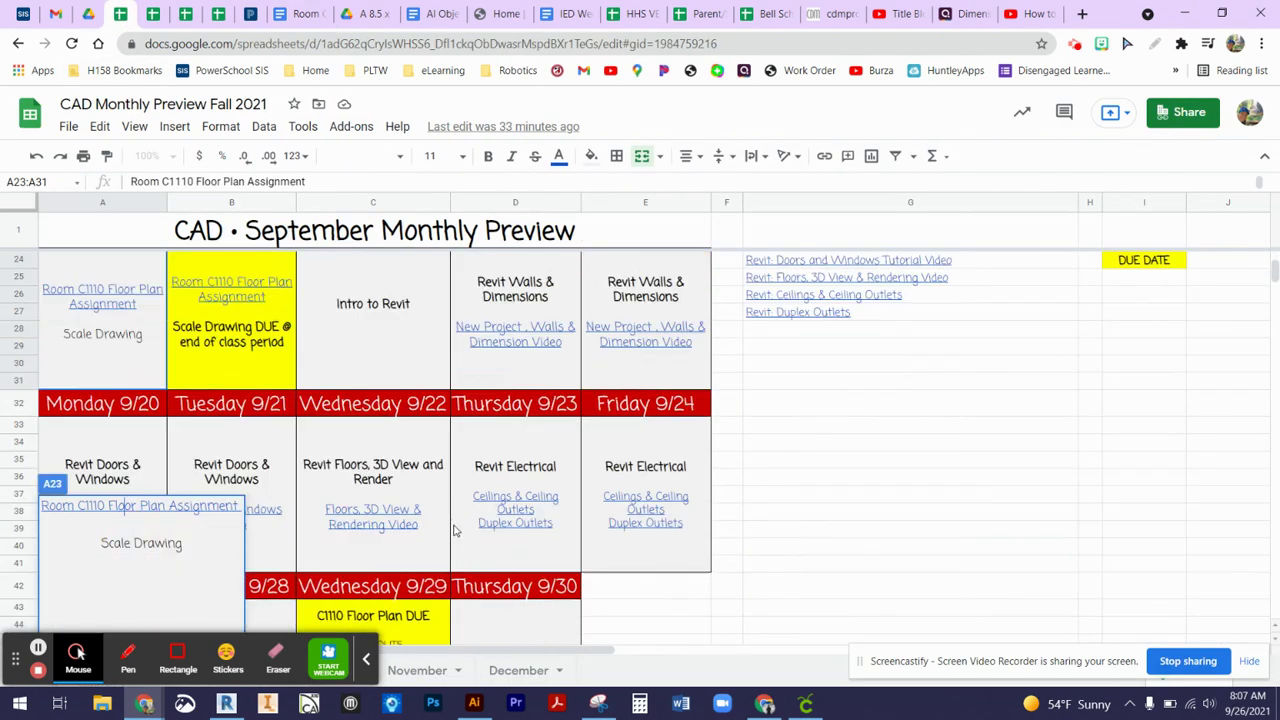
scroll(452, 510, "down", 5)
left_click(400, 418)
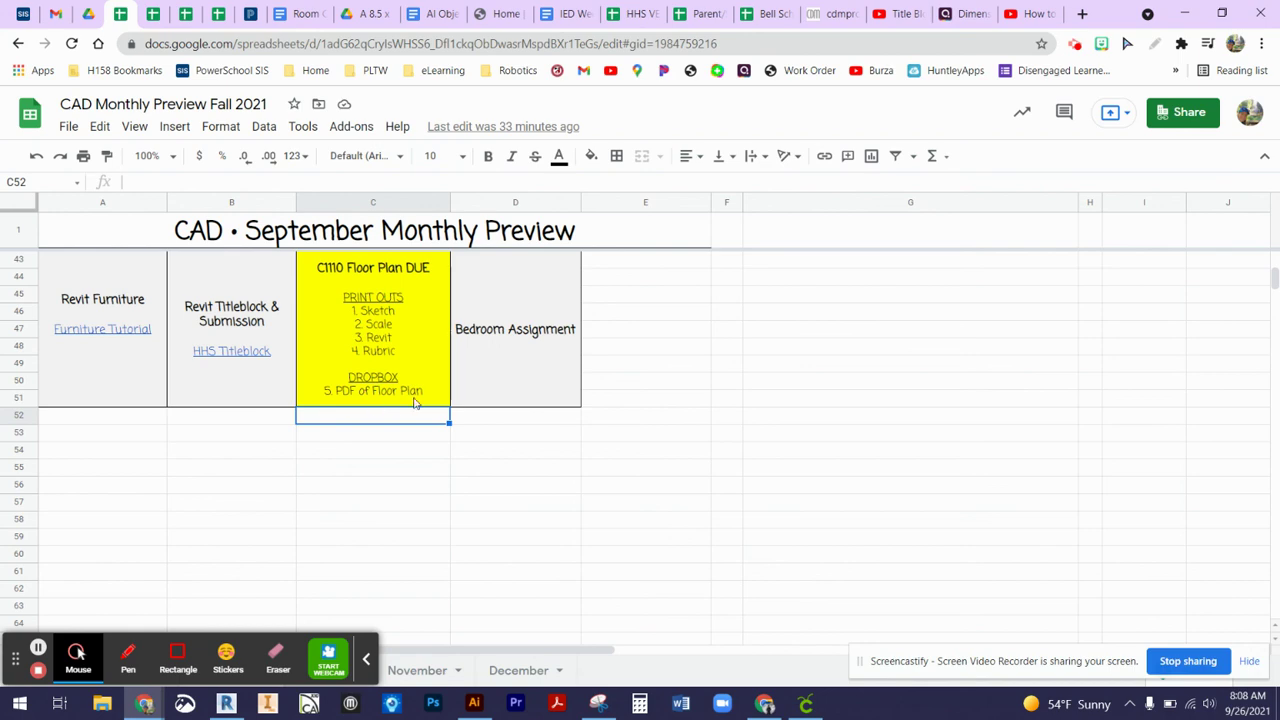
left_click(222, 705)
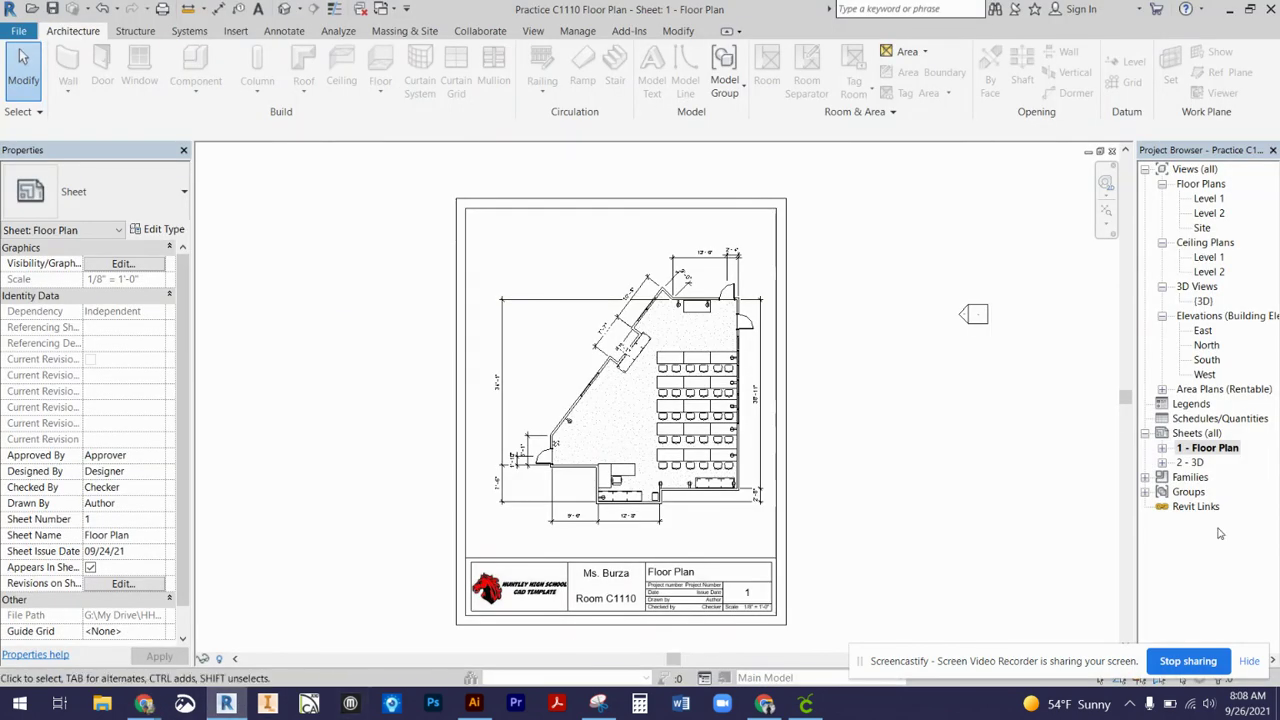
Open sheet 2 - 3D from the Project Browser's sheet list
double_click(1192, 463)
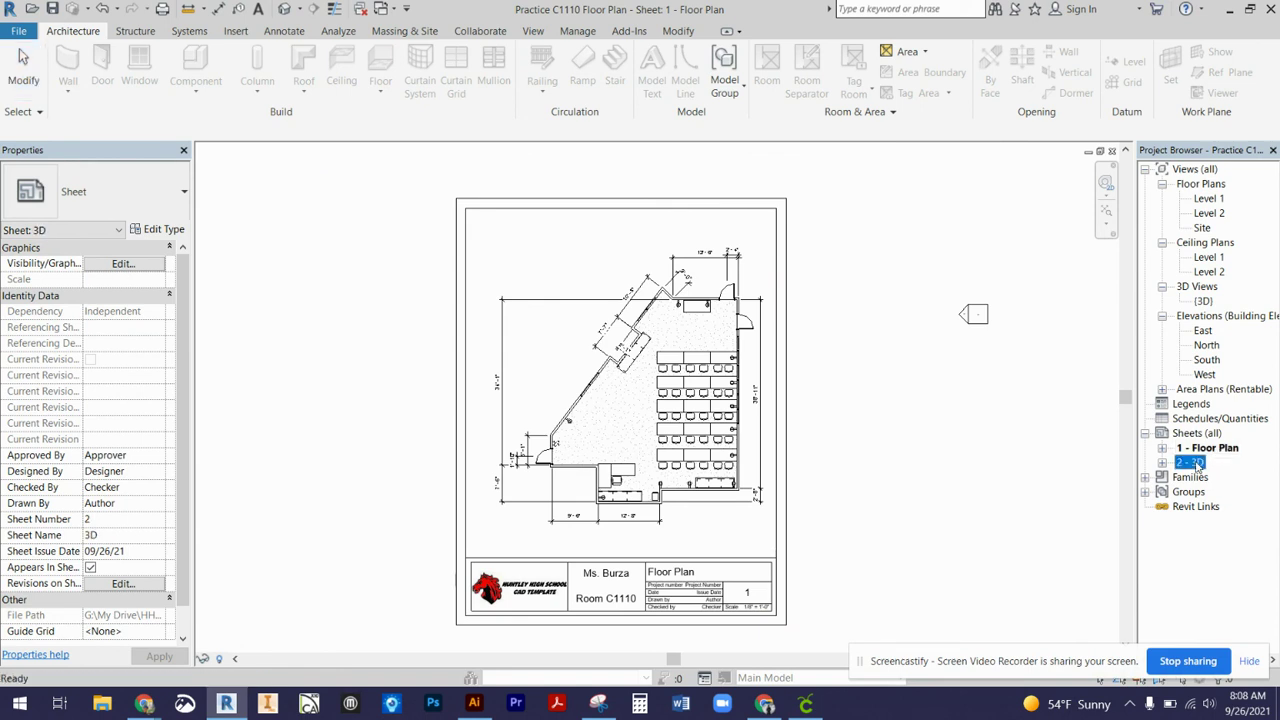